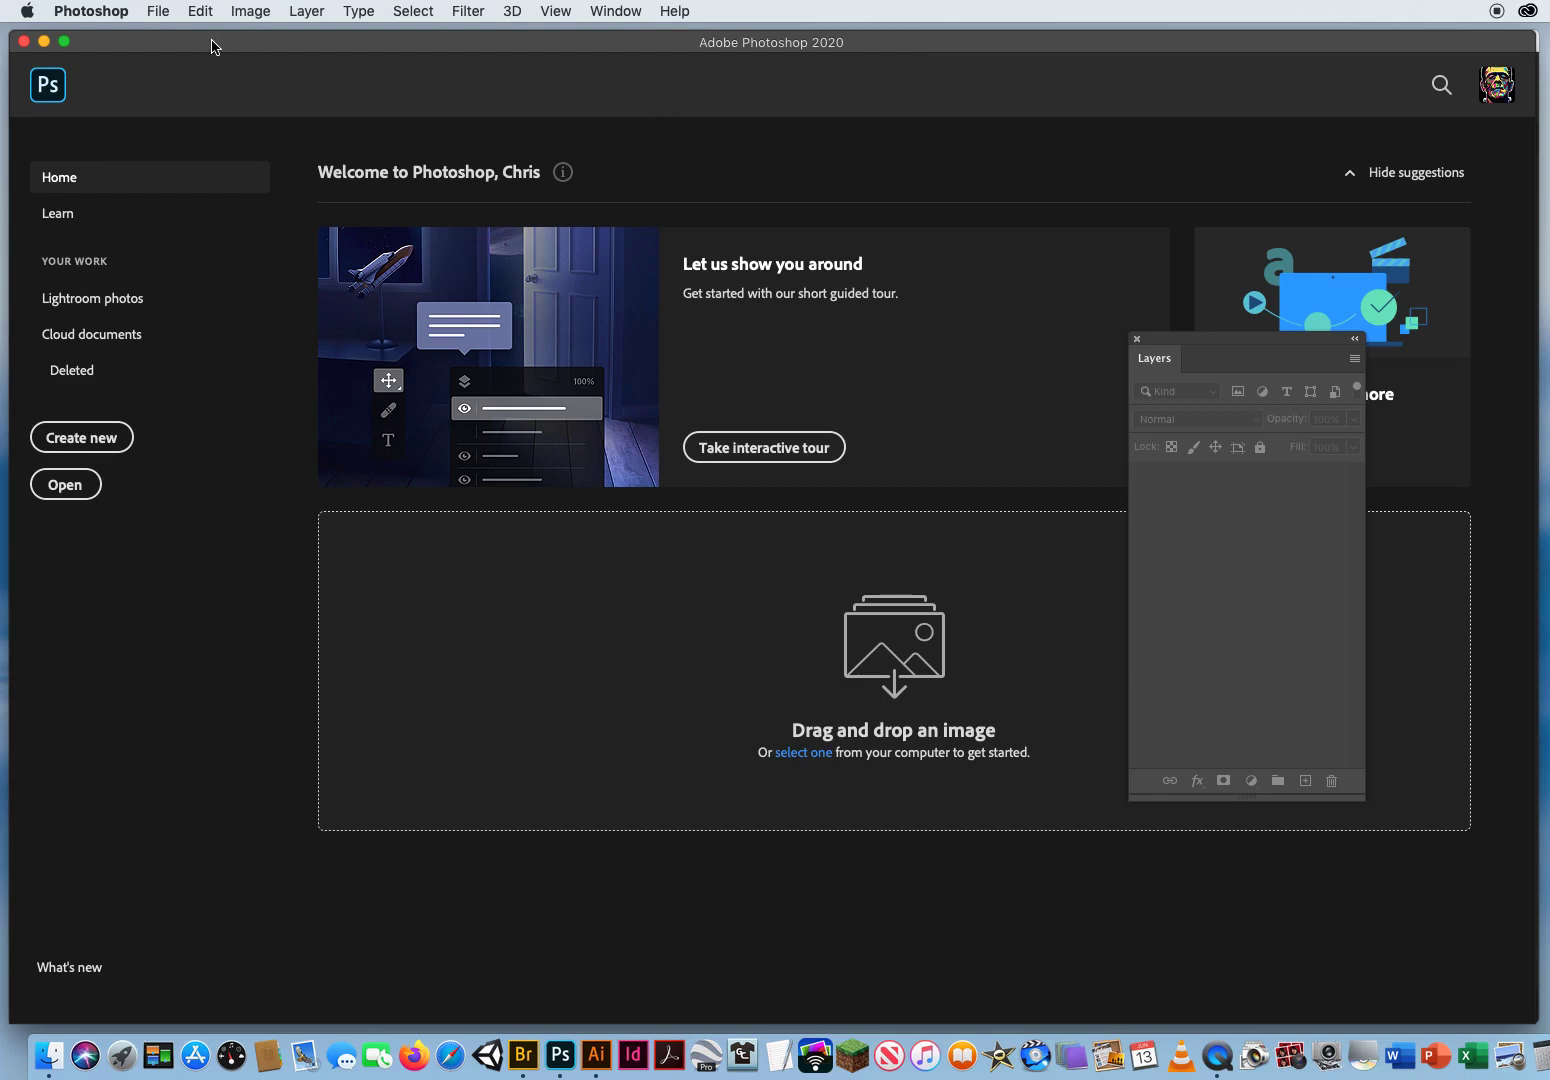
Step: Switch to Adobe Bridge and open the OCC WEEKLY CORONA FILES 1 folder on the Desktop
{"action": "left_click", "coordinate": [158, 11]}
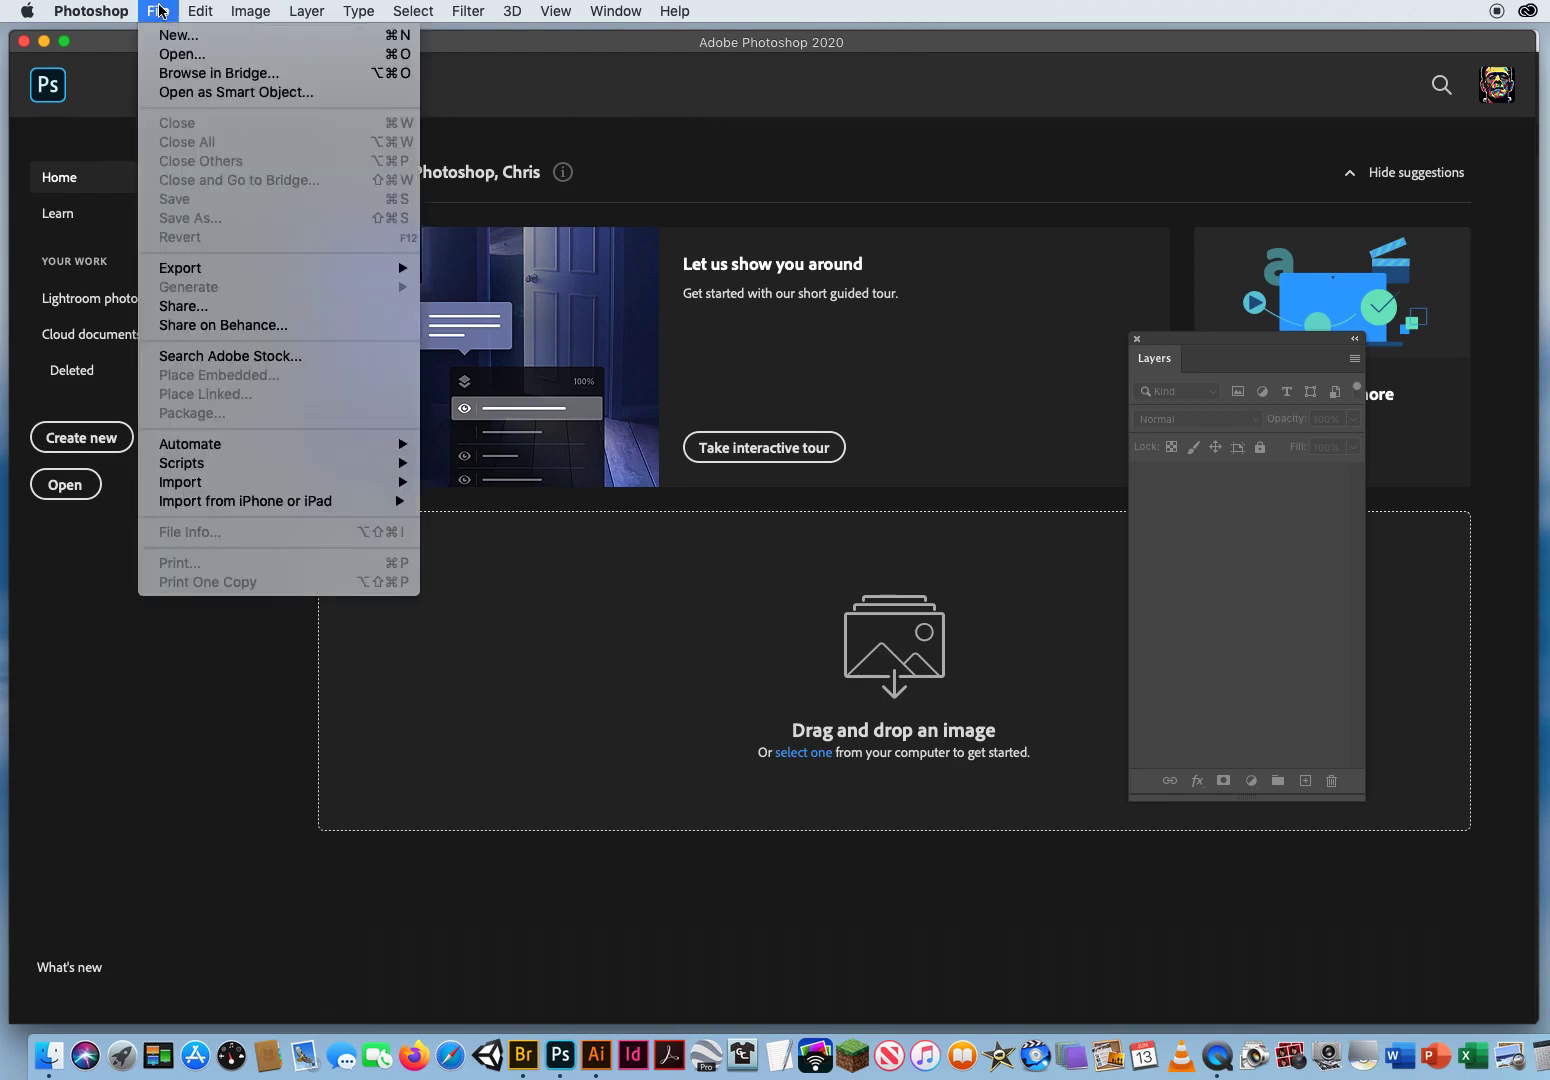
{"action": "left_click", "coordinate": [172, 74]}
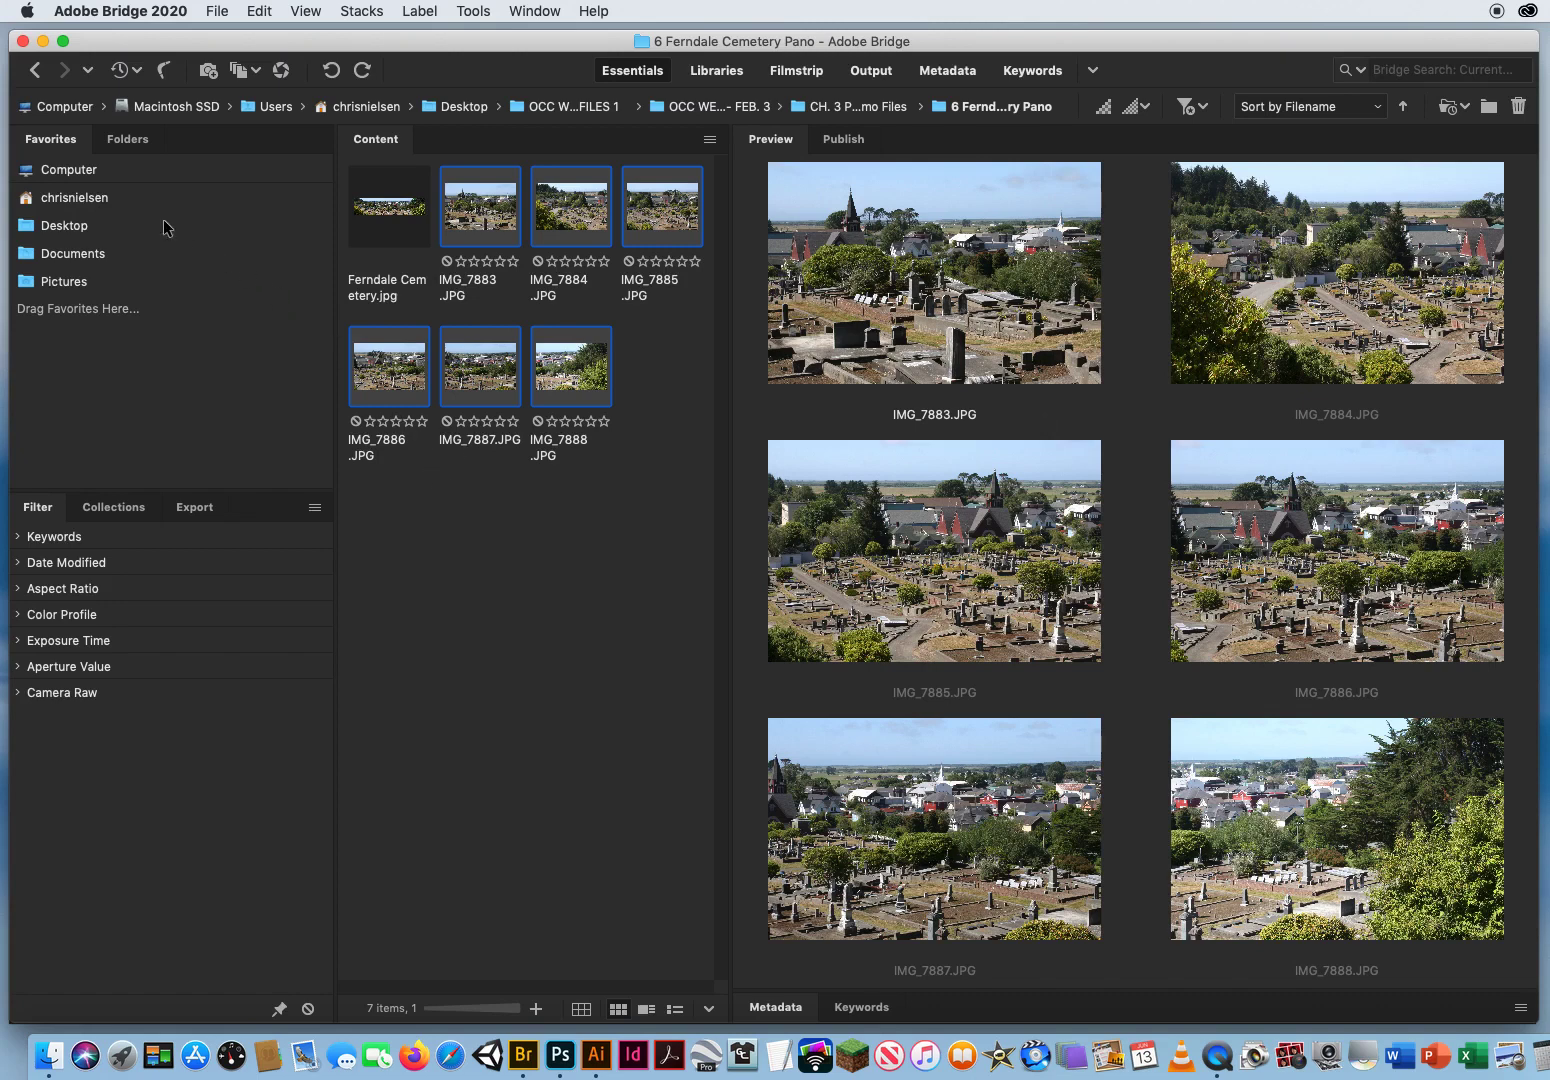
{"action": "left_click", "coordinate": [111, 232]}
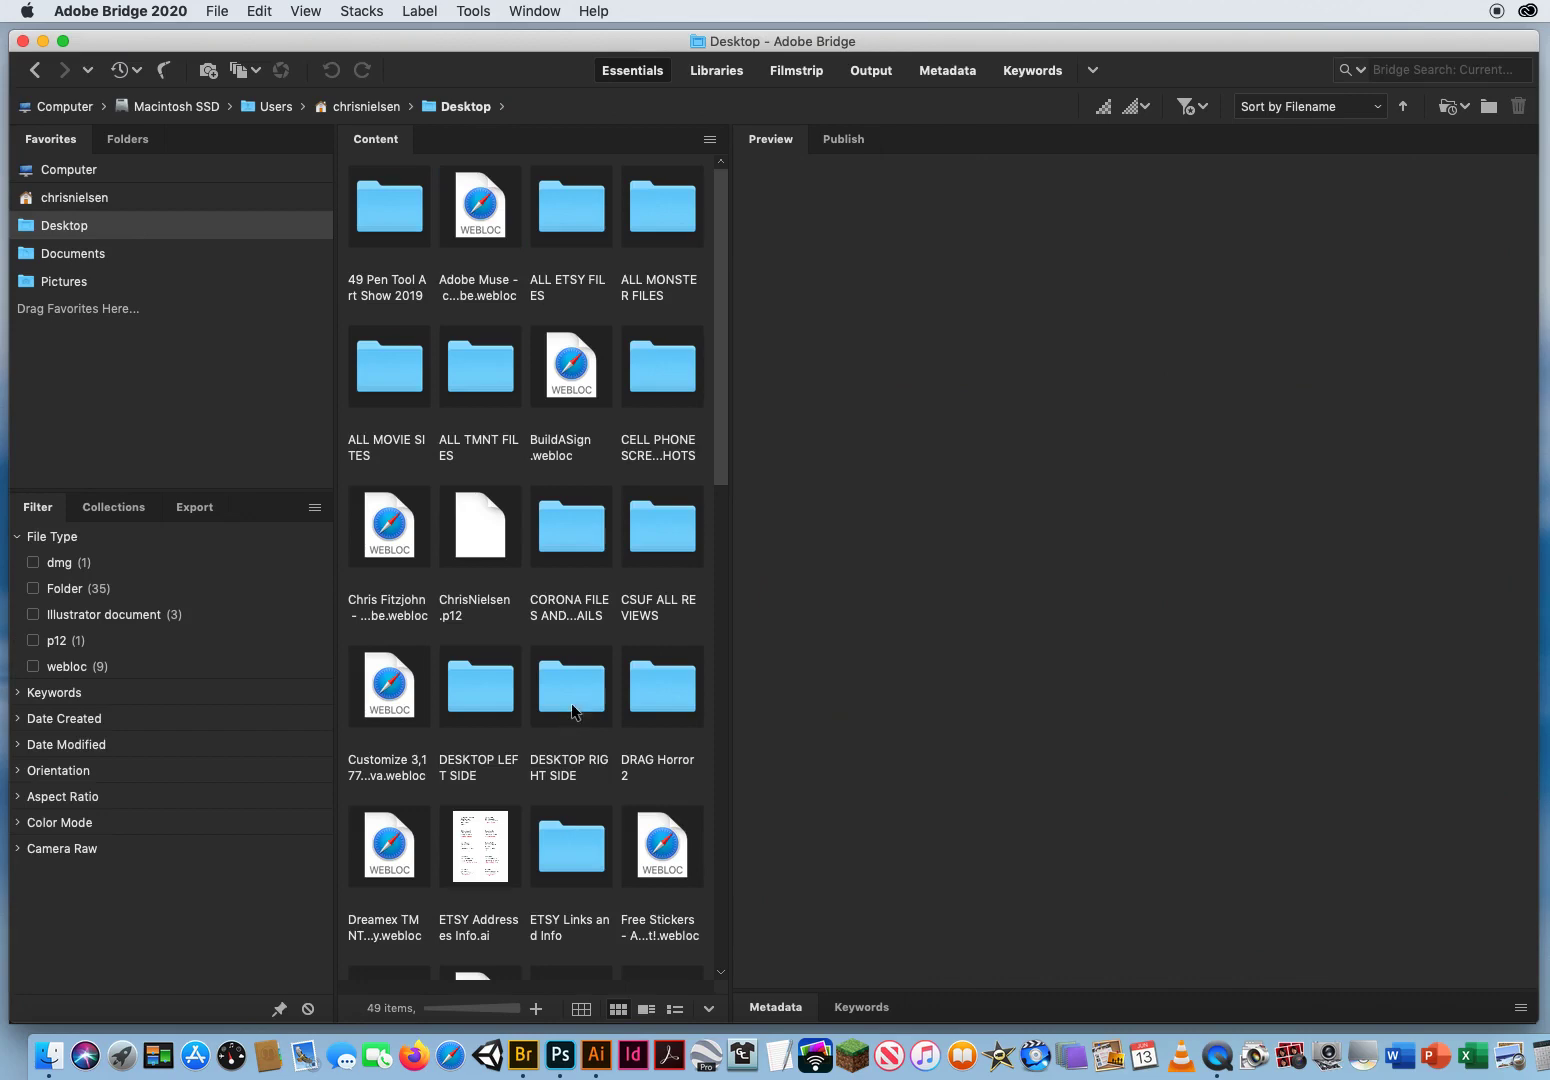
{"action": "scroll", "coordinate": [573, 710], "scroll_direction": "down", "scroll_amount": 10}
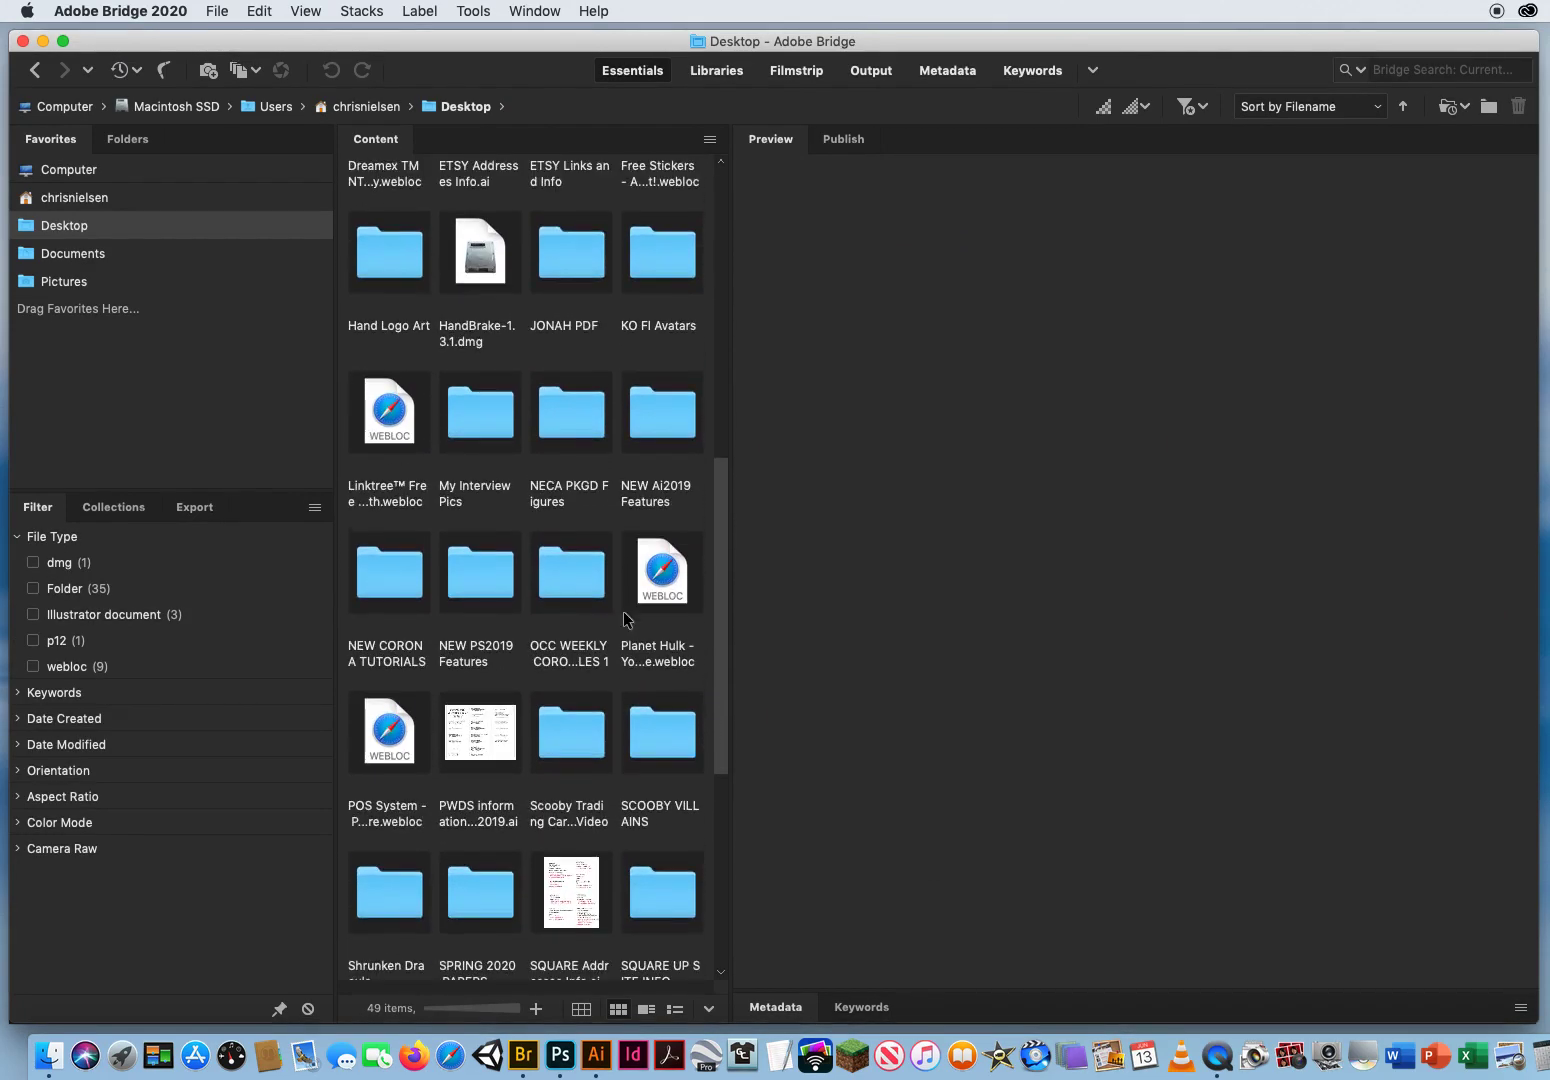
{"action": "double_click", "coordinate": [569, 572]}
Step: Open the 7 Large Panoramics folder inside OCC WEEK 2 - FEB. 3 and CH. 3 PS Demo Files
{"action": "left_click", "coordinate": [473, 216]}
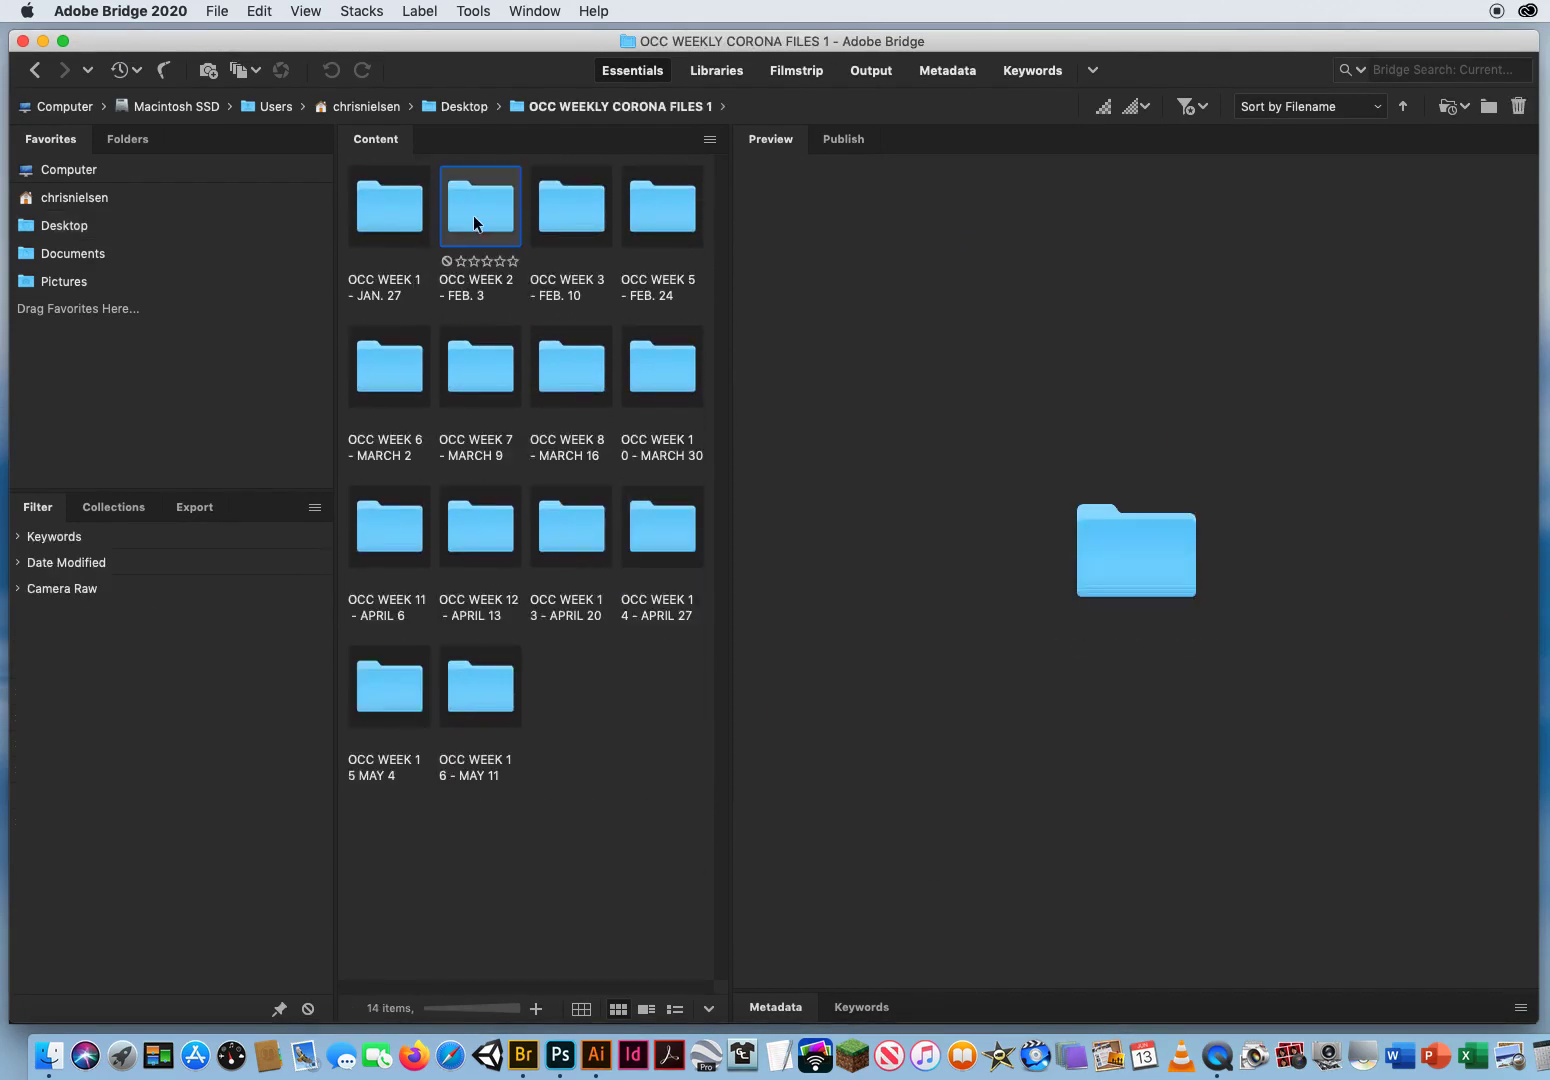
{"action": "double_click", "coordinate": [473, 216]}
{"action": "left_click", "coordinate": [394, 219]}
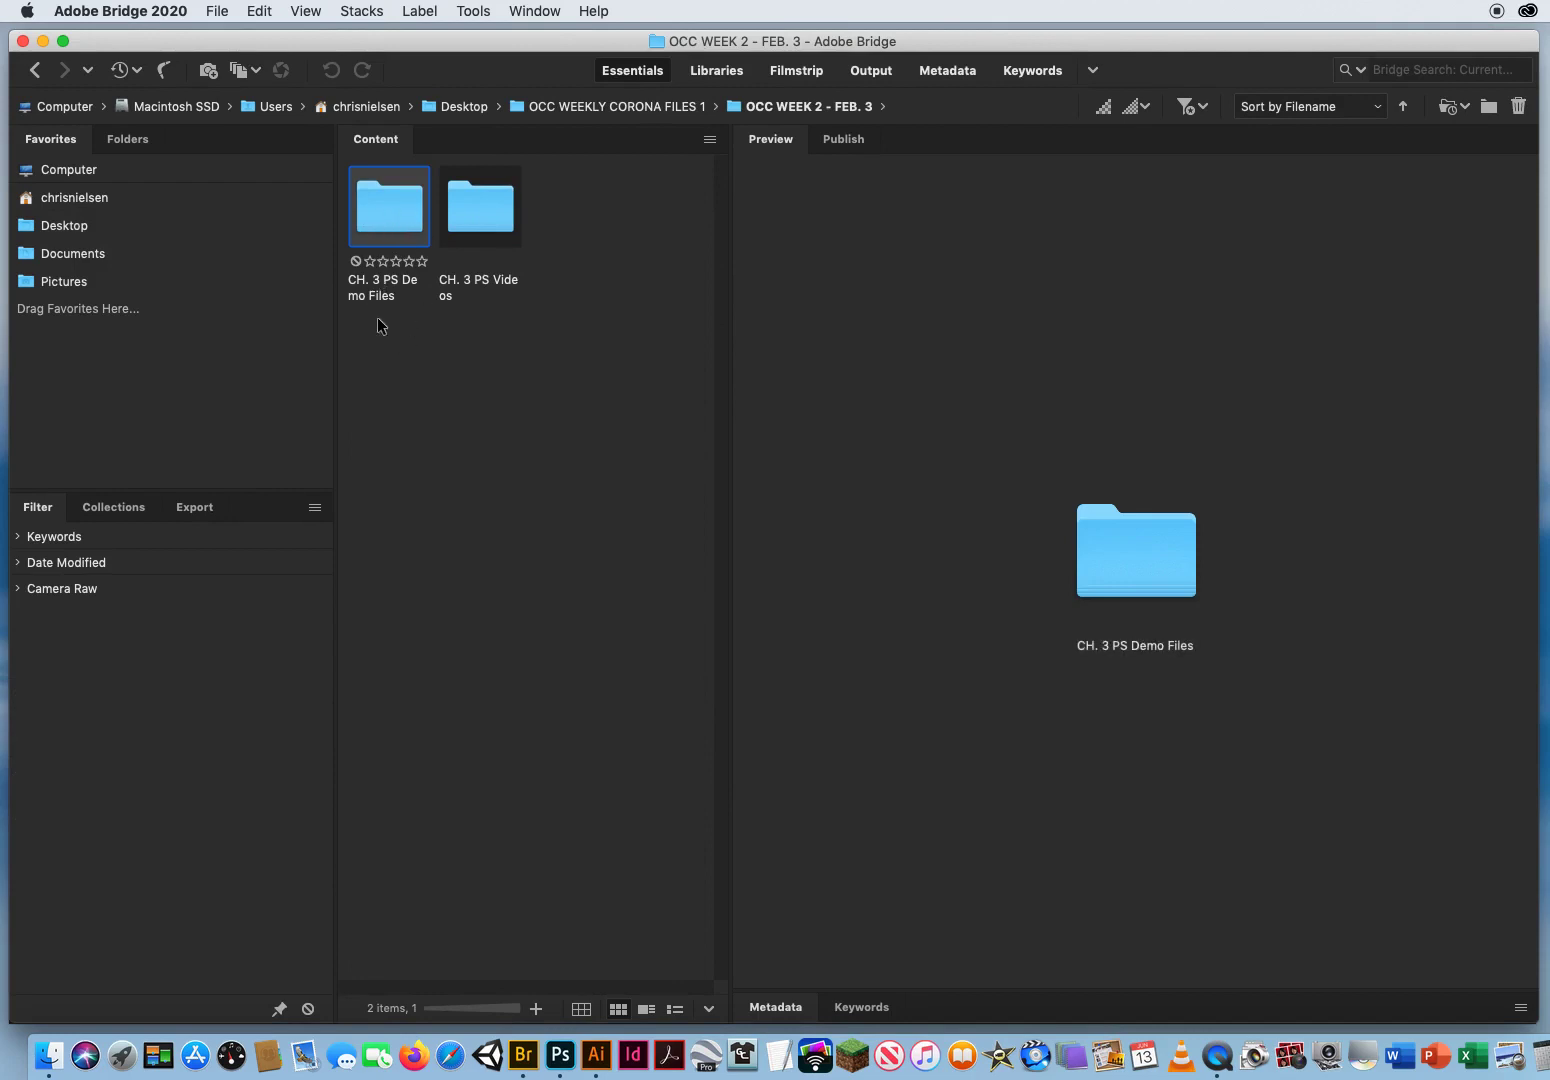
{"action": "double_click", "coordinate": [385, 215]}
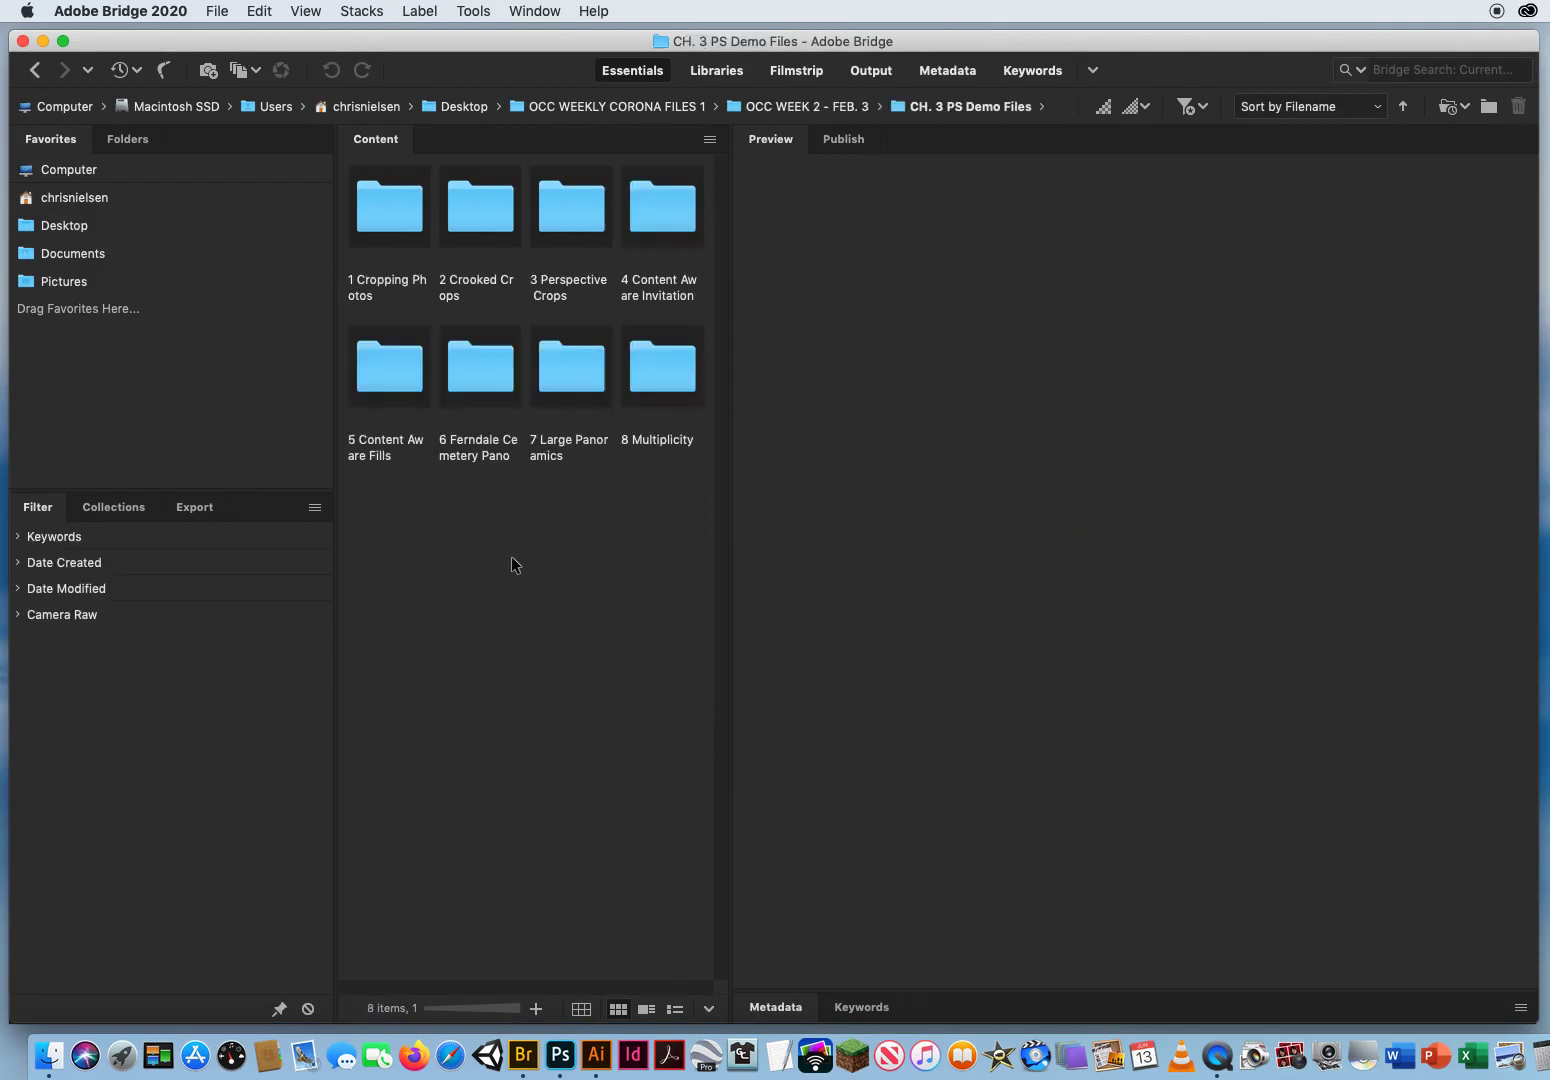
{"action": "left_click", "coordinate": [566, 376]}
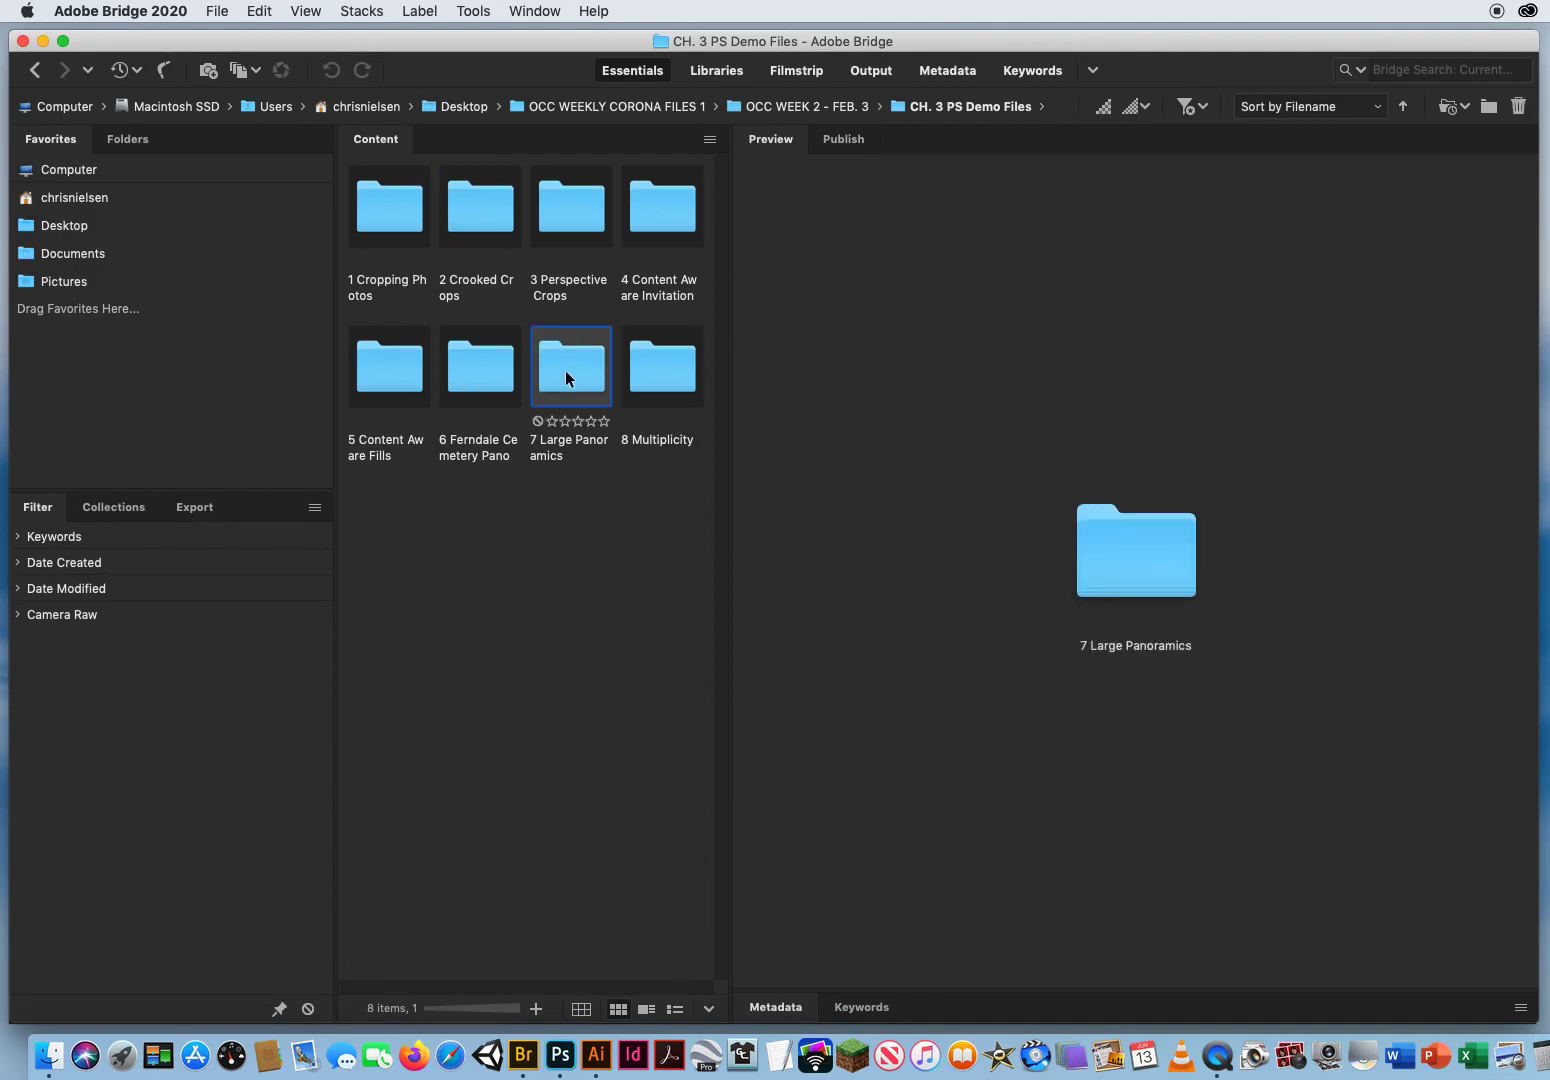
{"action": "double_click", "coordinate": [566, 376]}
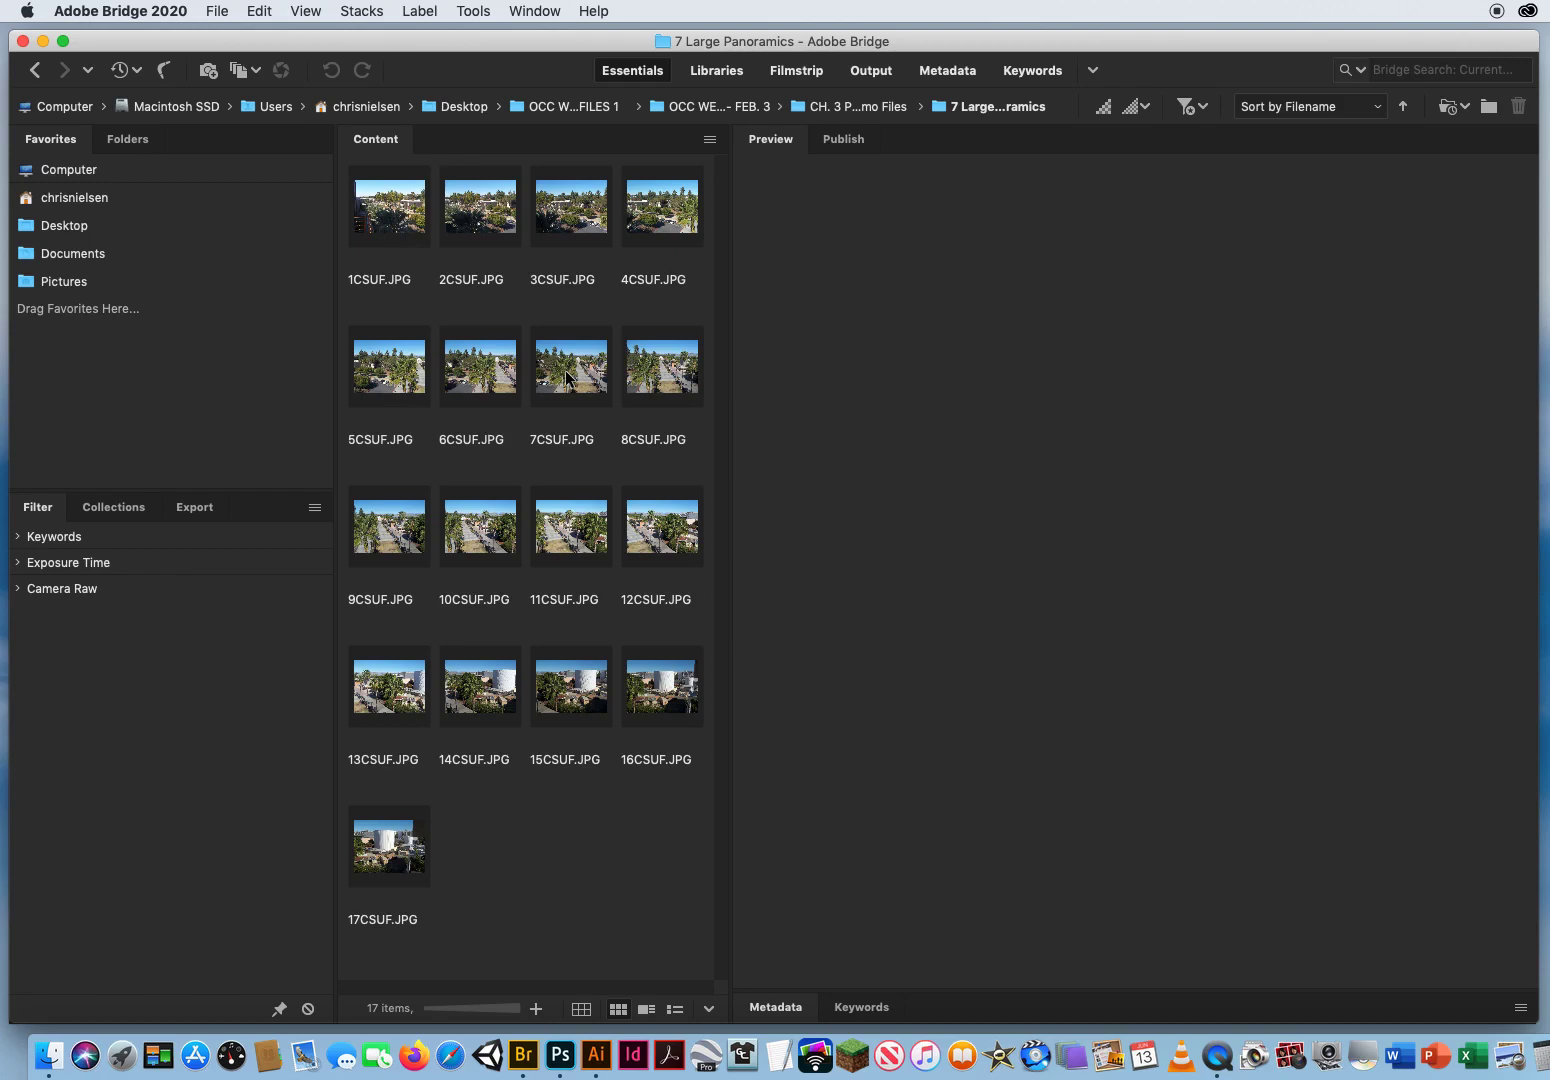
{"action": "left_click", "coordinate": [384, 214]}
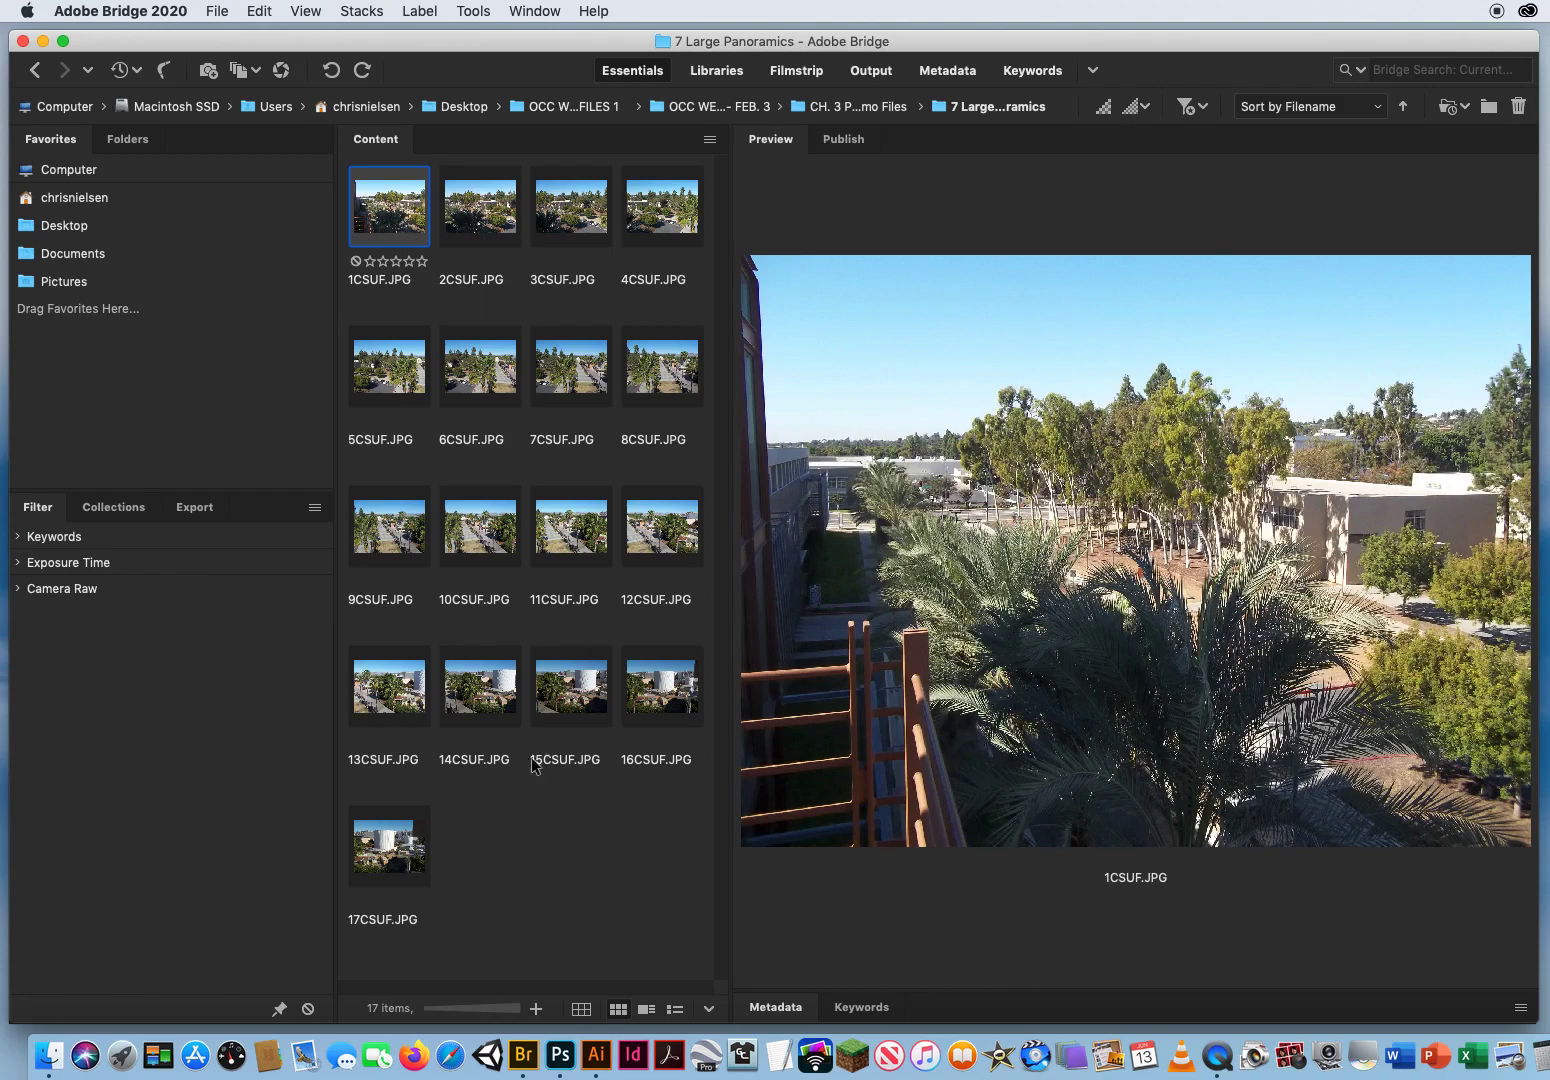
{"action": "left_click", "coordinate": [383, 855], "text": "shift"}
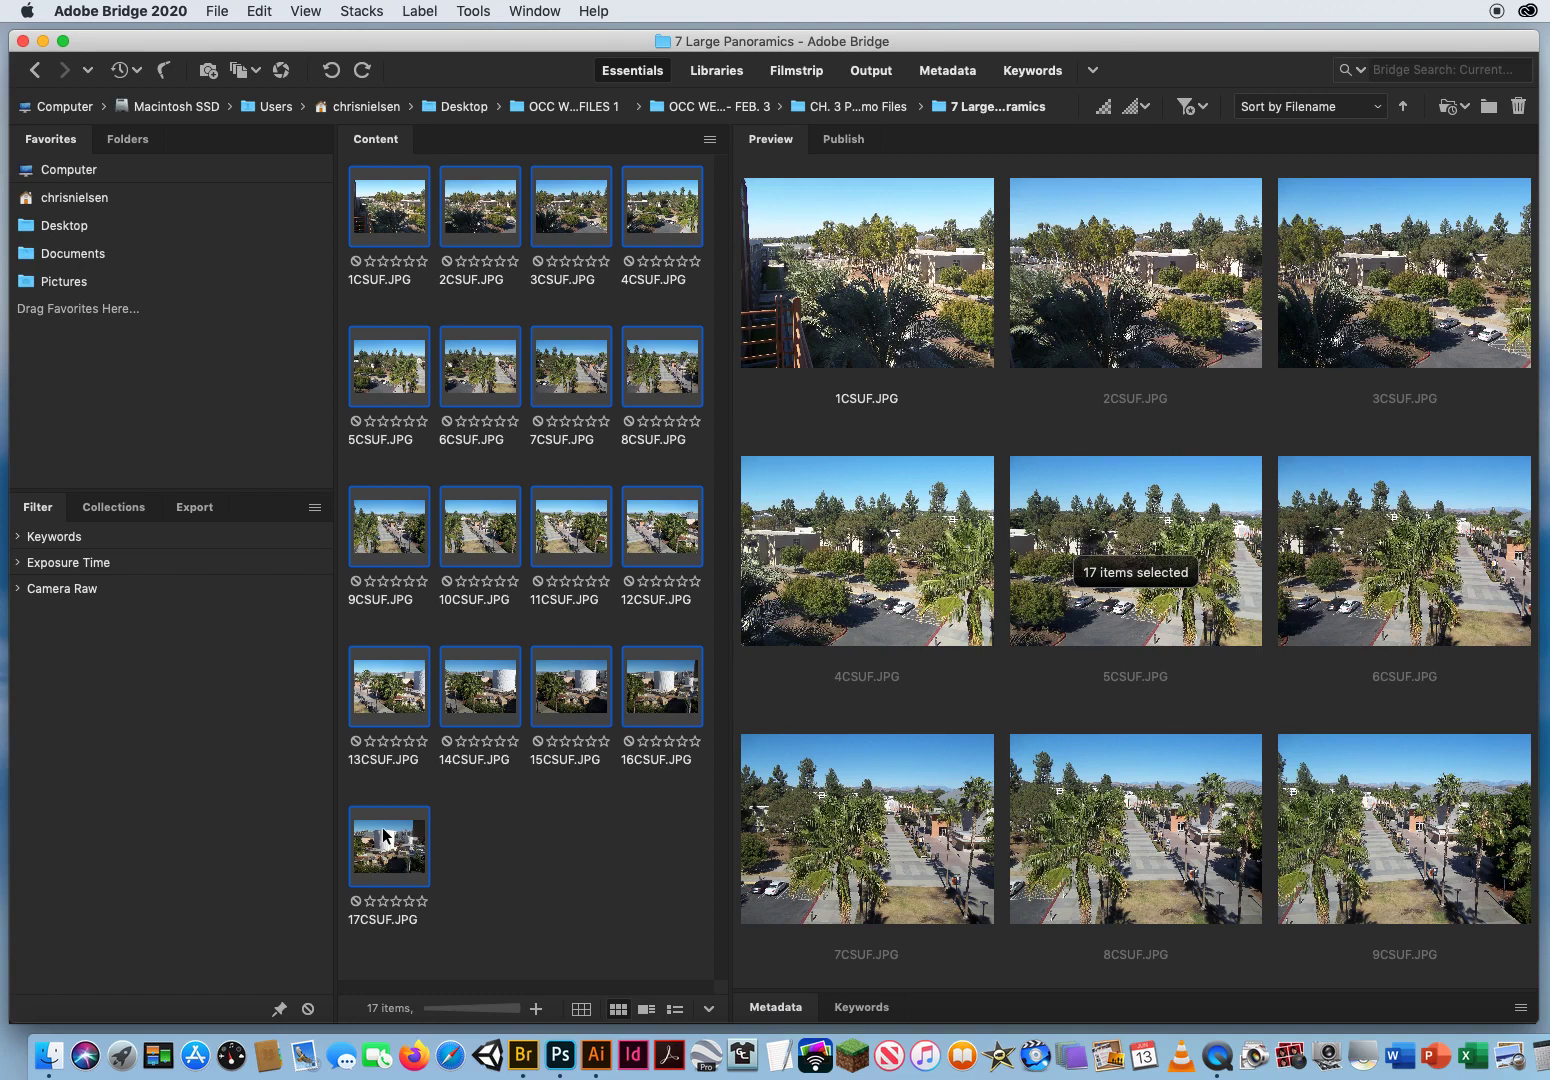
{"action": "left_click", "coordinate": [519, 818]}
Step: Preview the photos 1CSUF.JPG to 12CSUF.JPG one by one, then compare the first photo with 17CSUF.JPG to check the panorama's sweep
{"action": "left_click", "coordinate": [397, 217]}
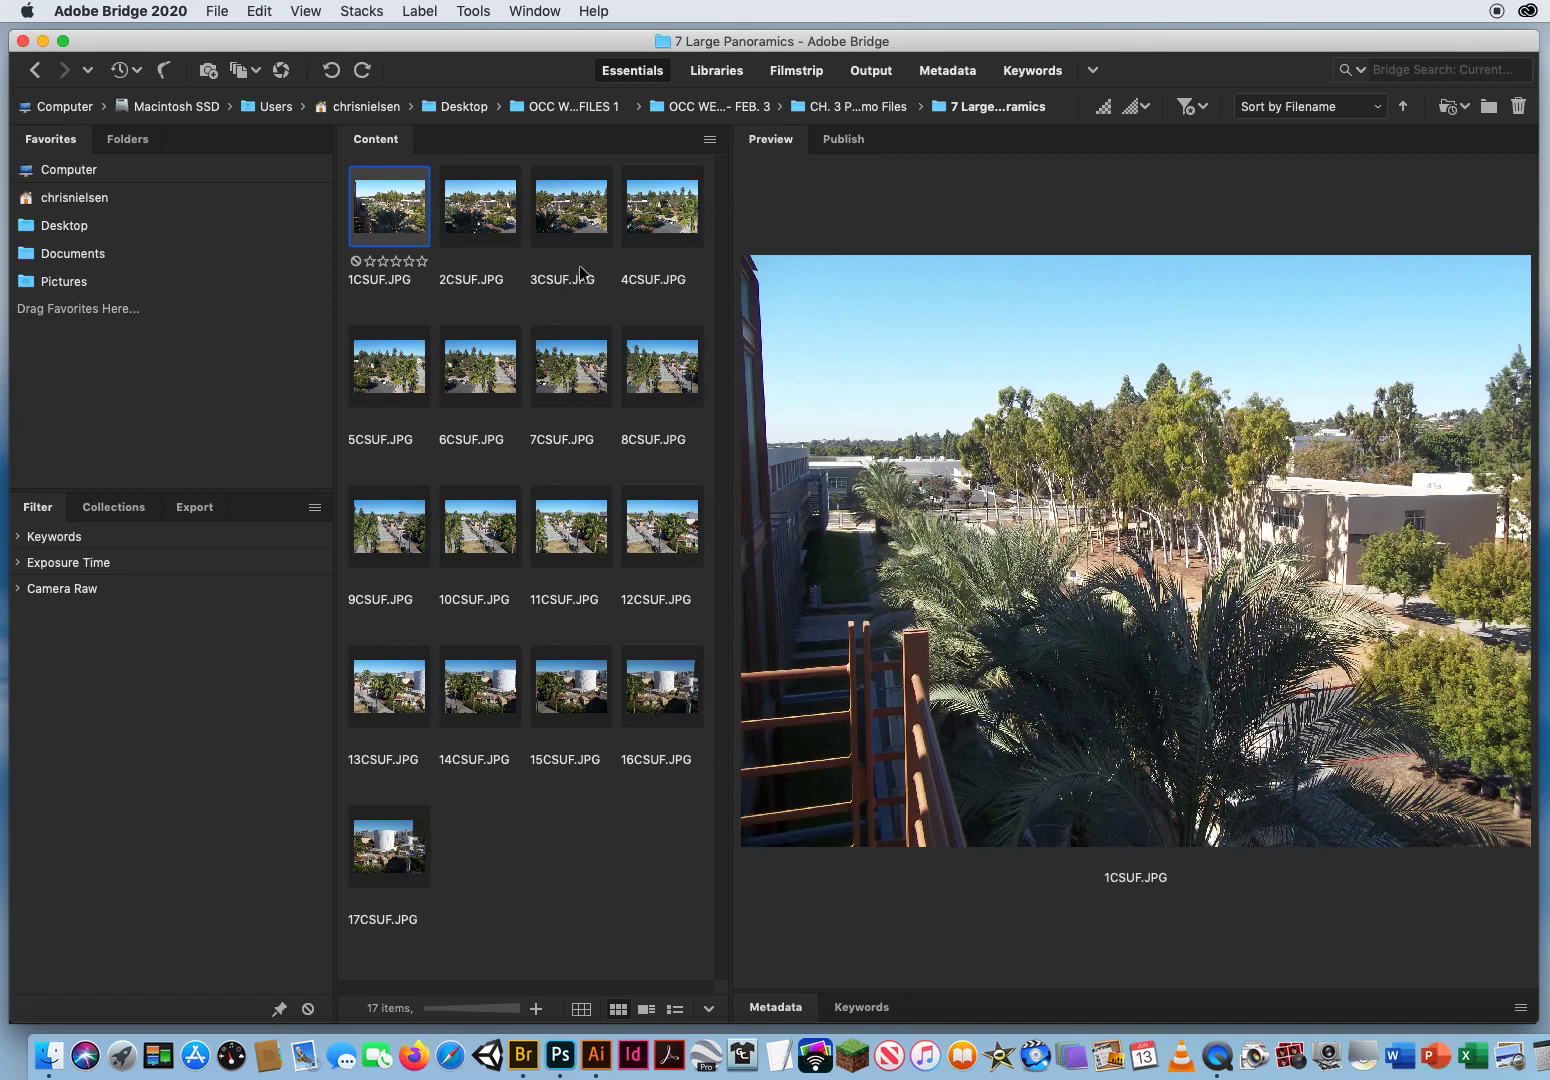
{"action": "left_click", "coordinate": [478, 218]}
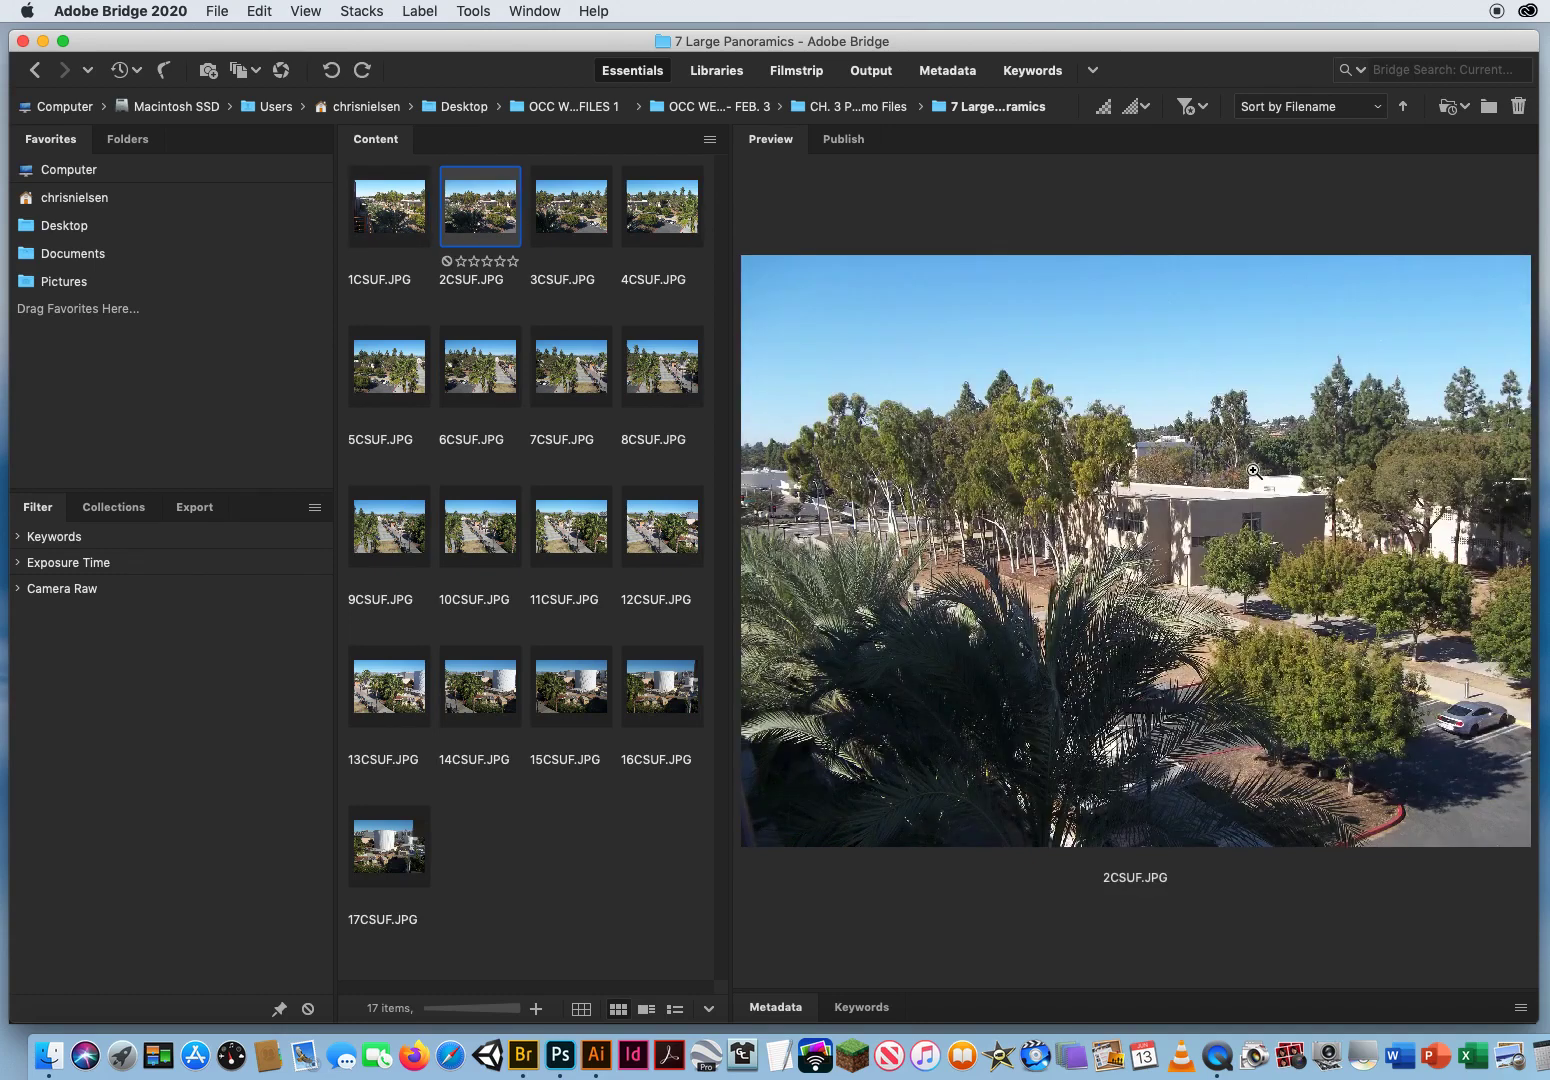
{"action": "left_click", "coordinate": [566, 212]}
{"action": "left_click", "coordinate": [667, 222]}
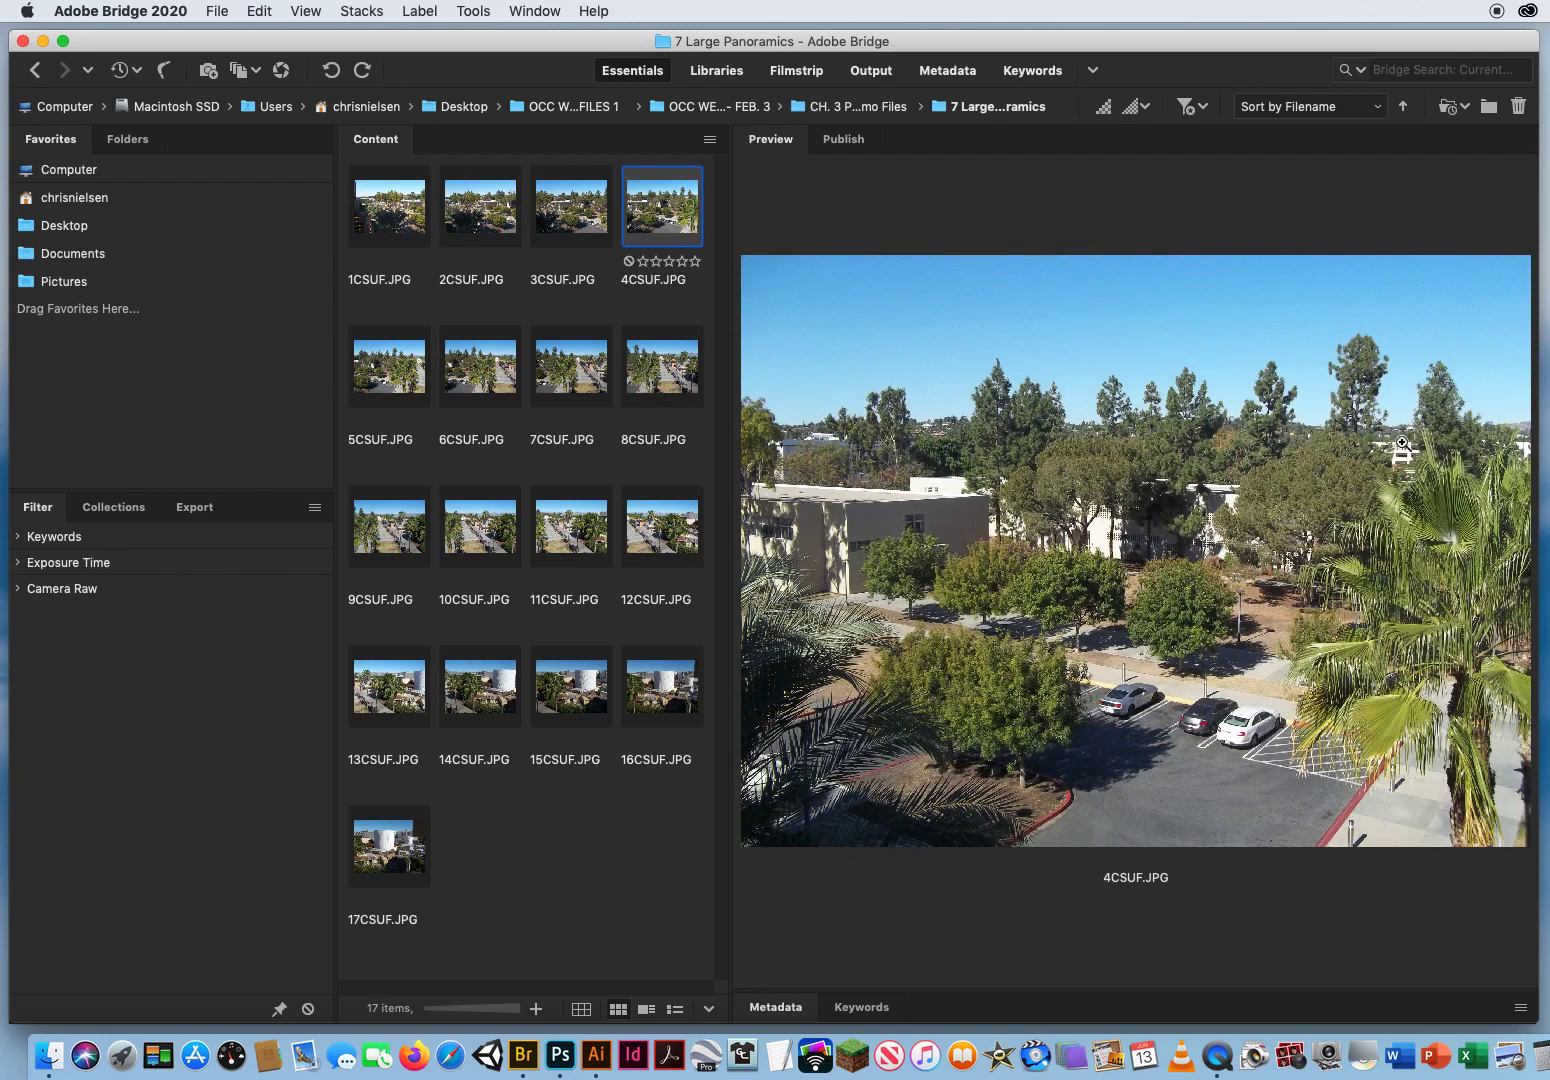
{"action": "left_click", "coordinate": [410, 373]}
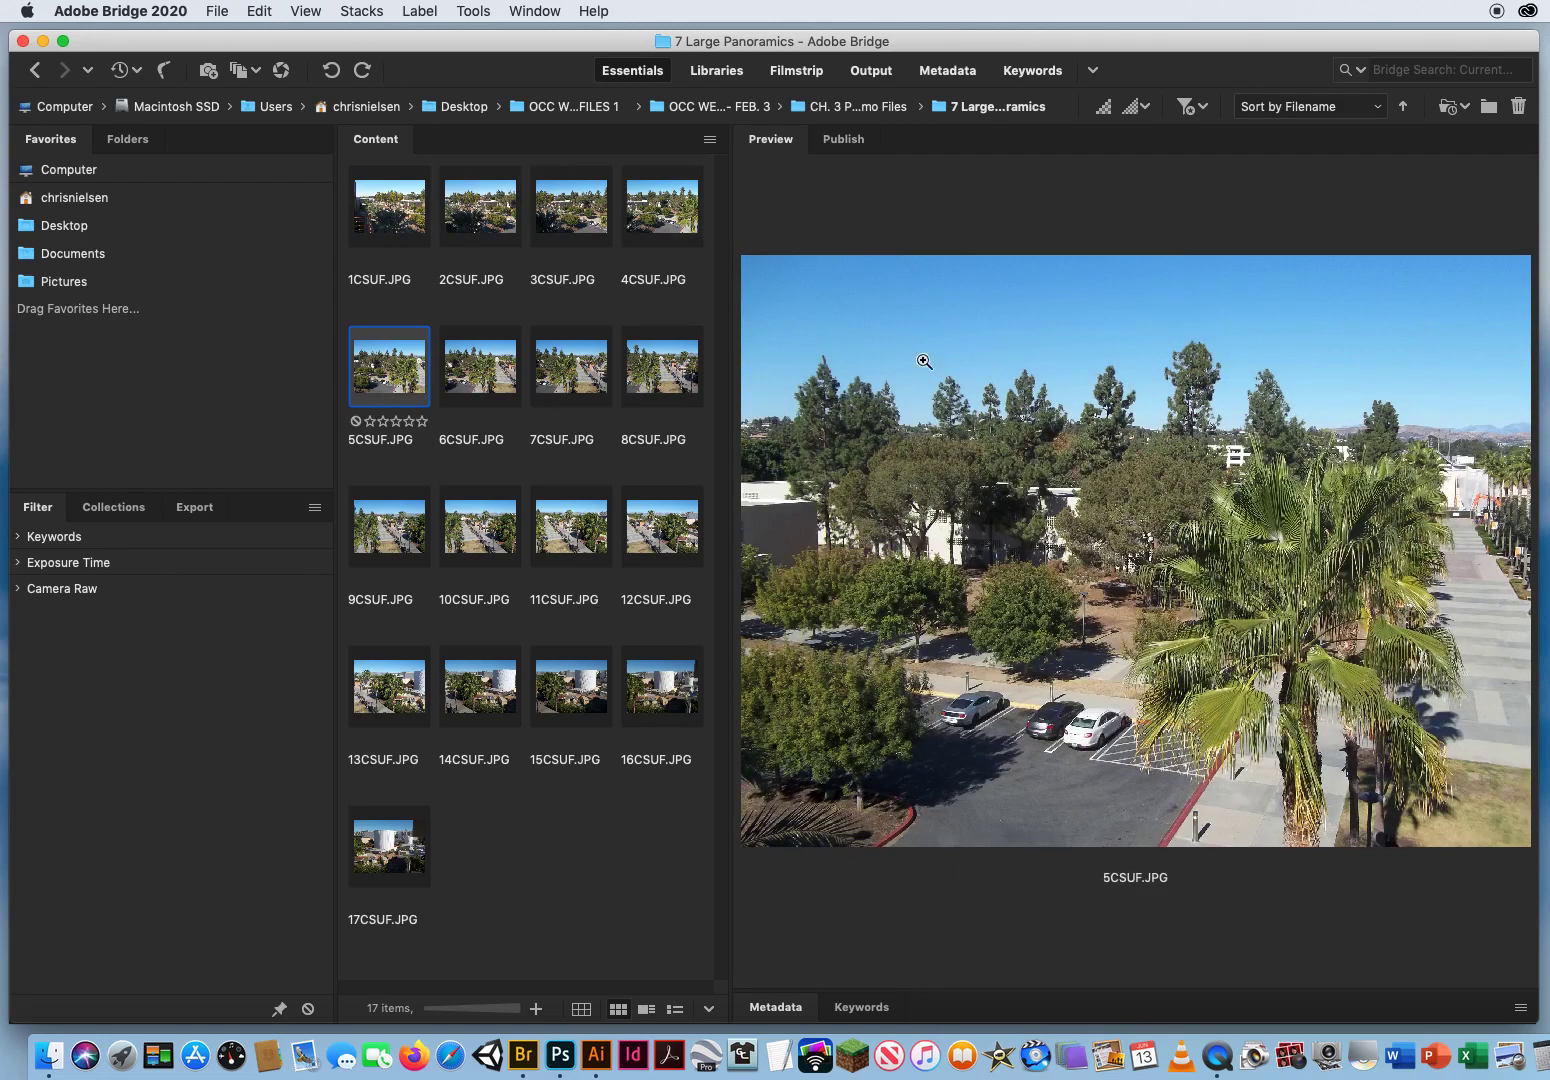
{"action": "left_click", "coordinate": [480, 363]}
{"action": "left_click", "coordinate": [560, 372]}
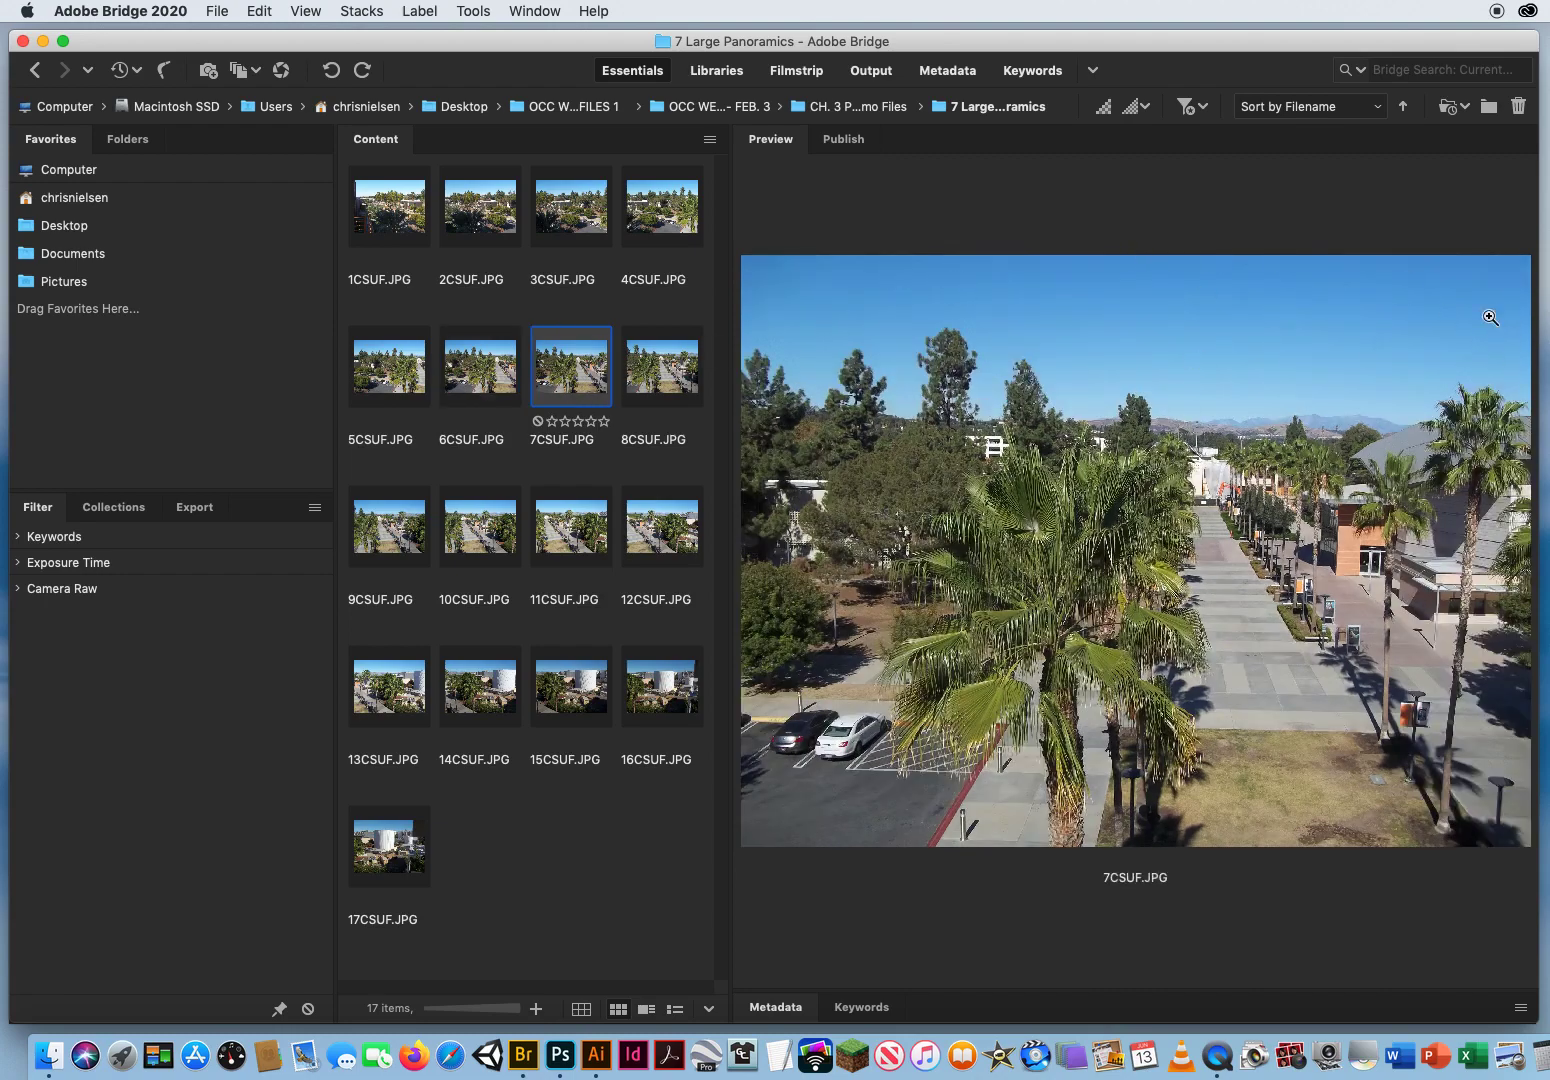
{"action": "left_click", "coordinate": [648, 366]}
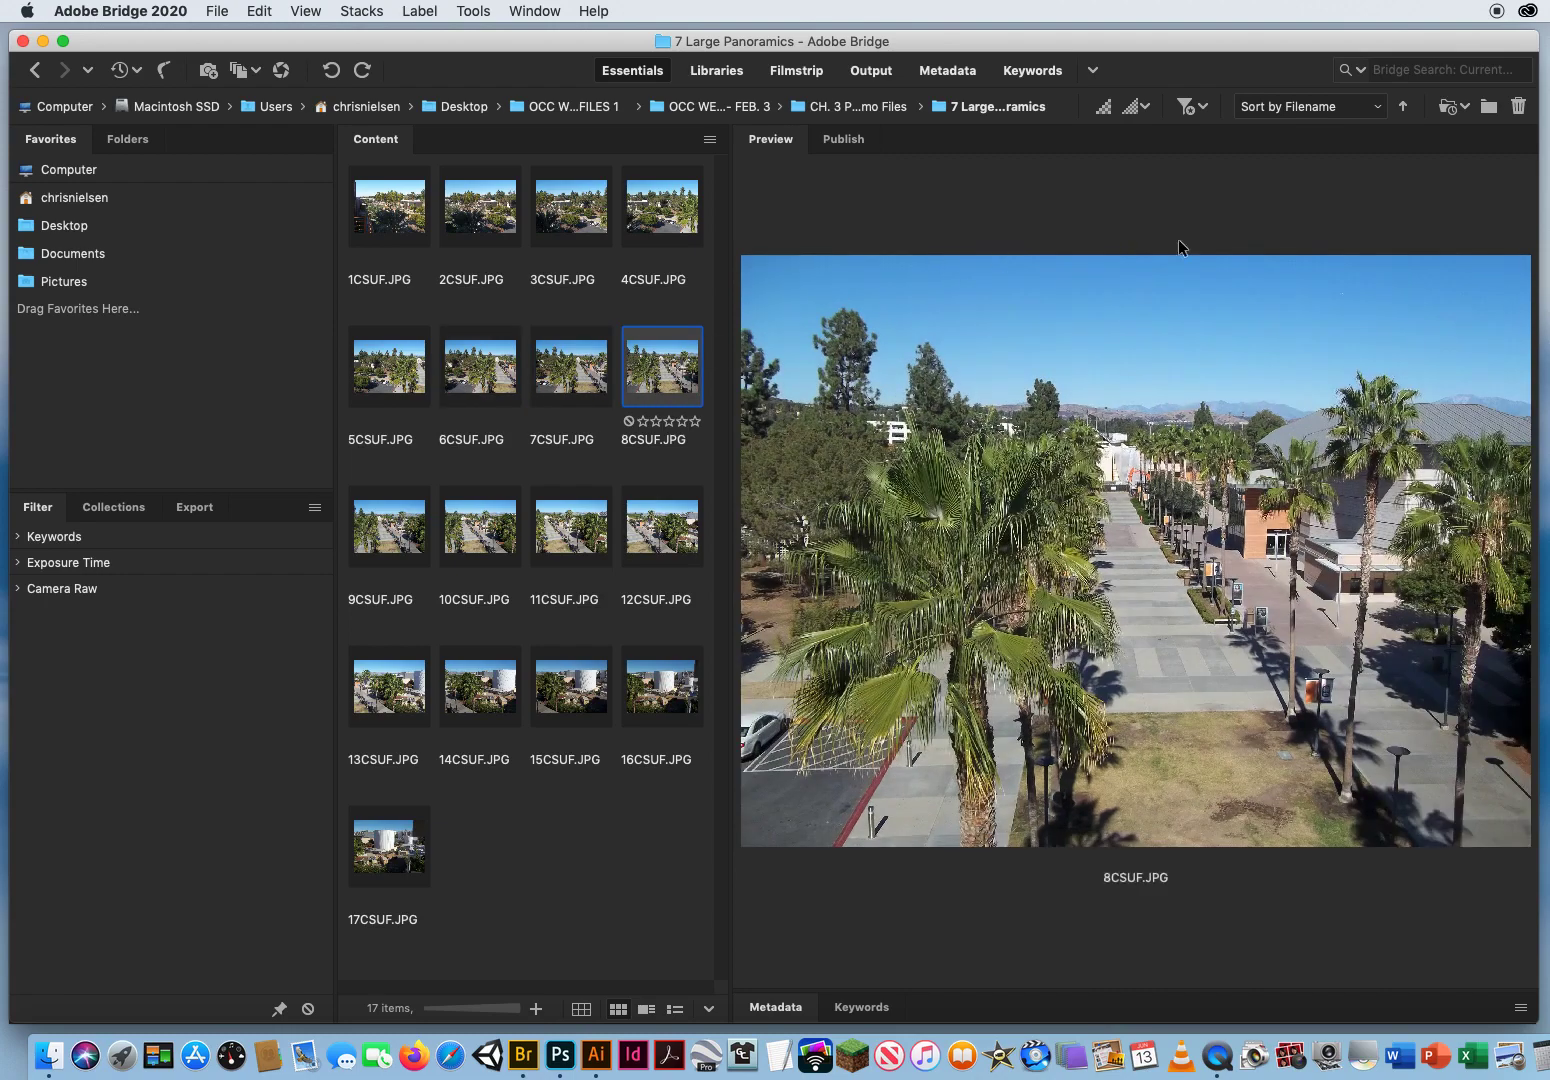
{"action": "left_click", "coordinate": [388, 520]}
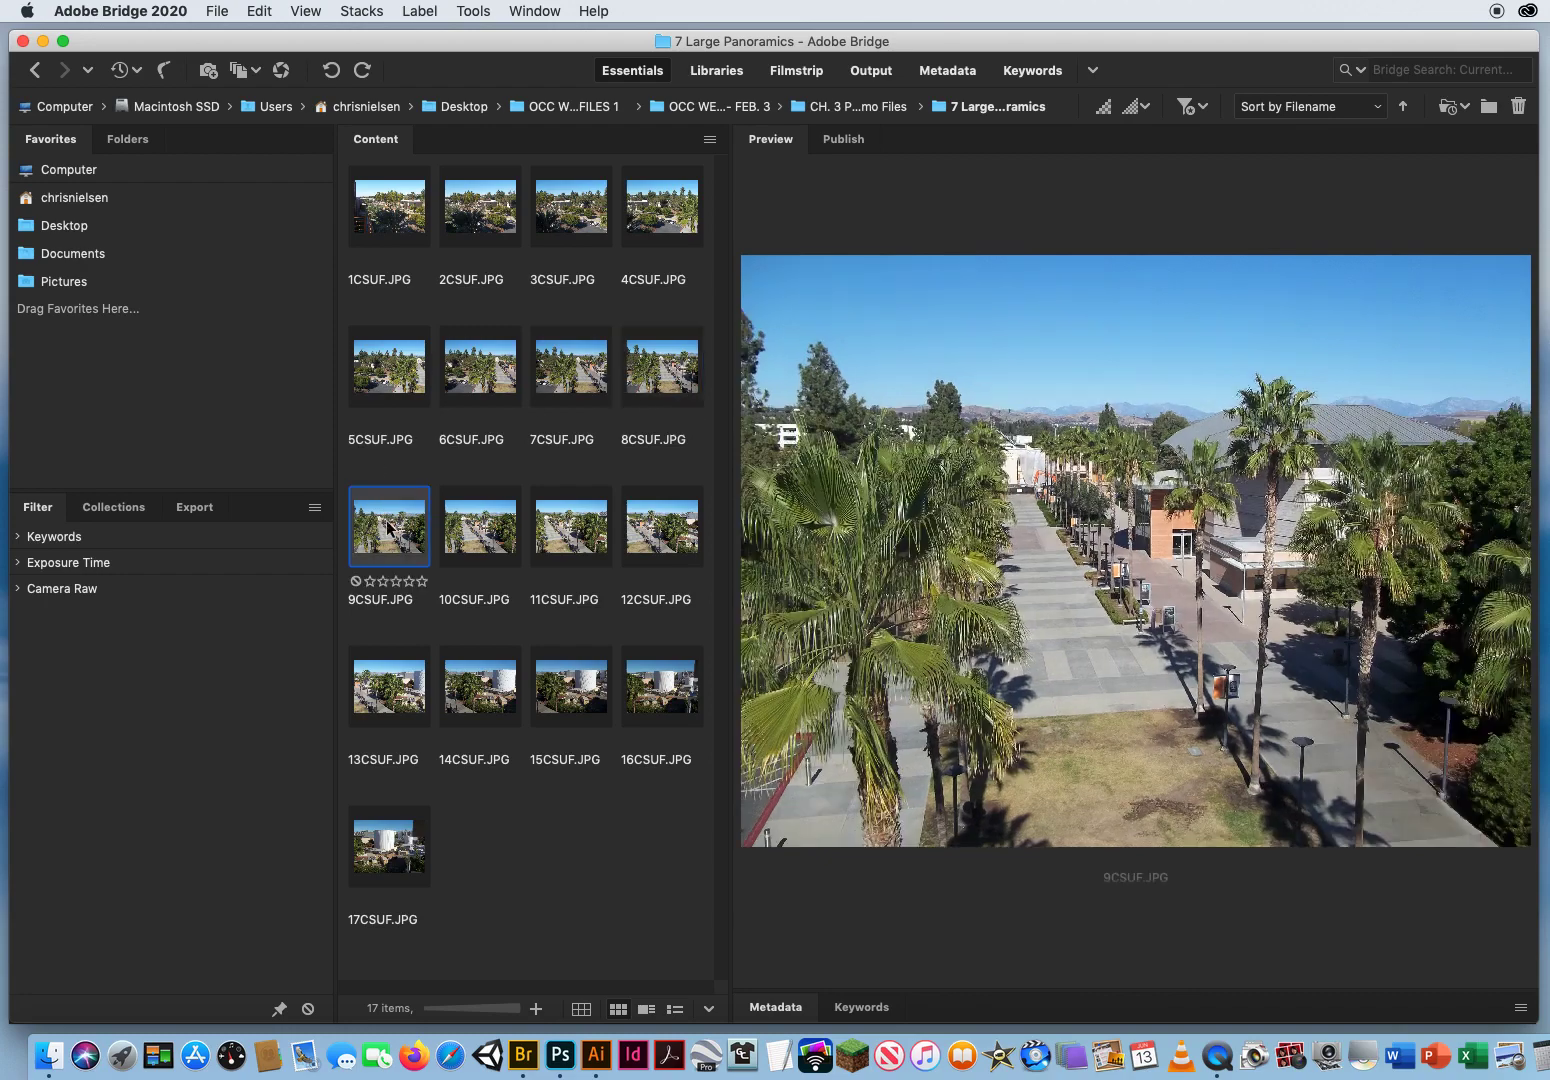
{"action": "left_click", "coordinate": [480, 526]}
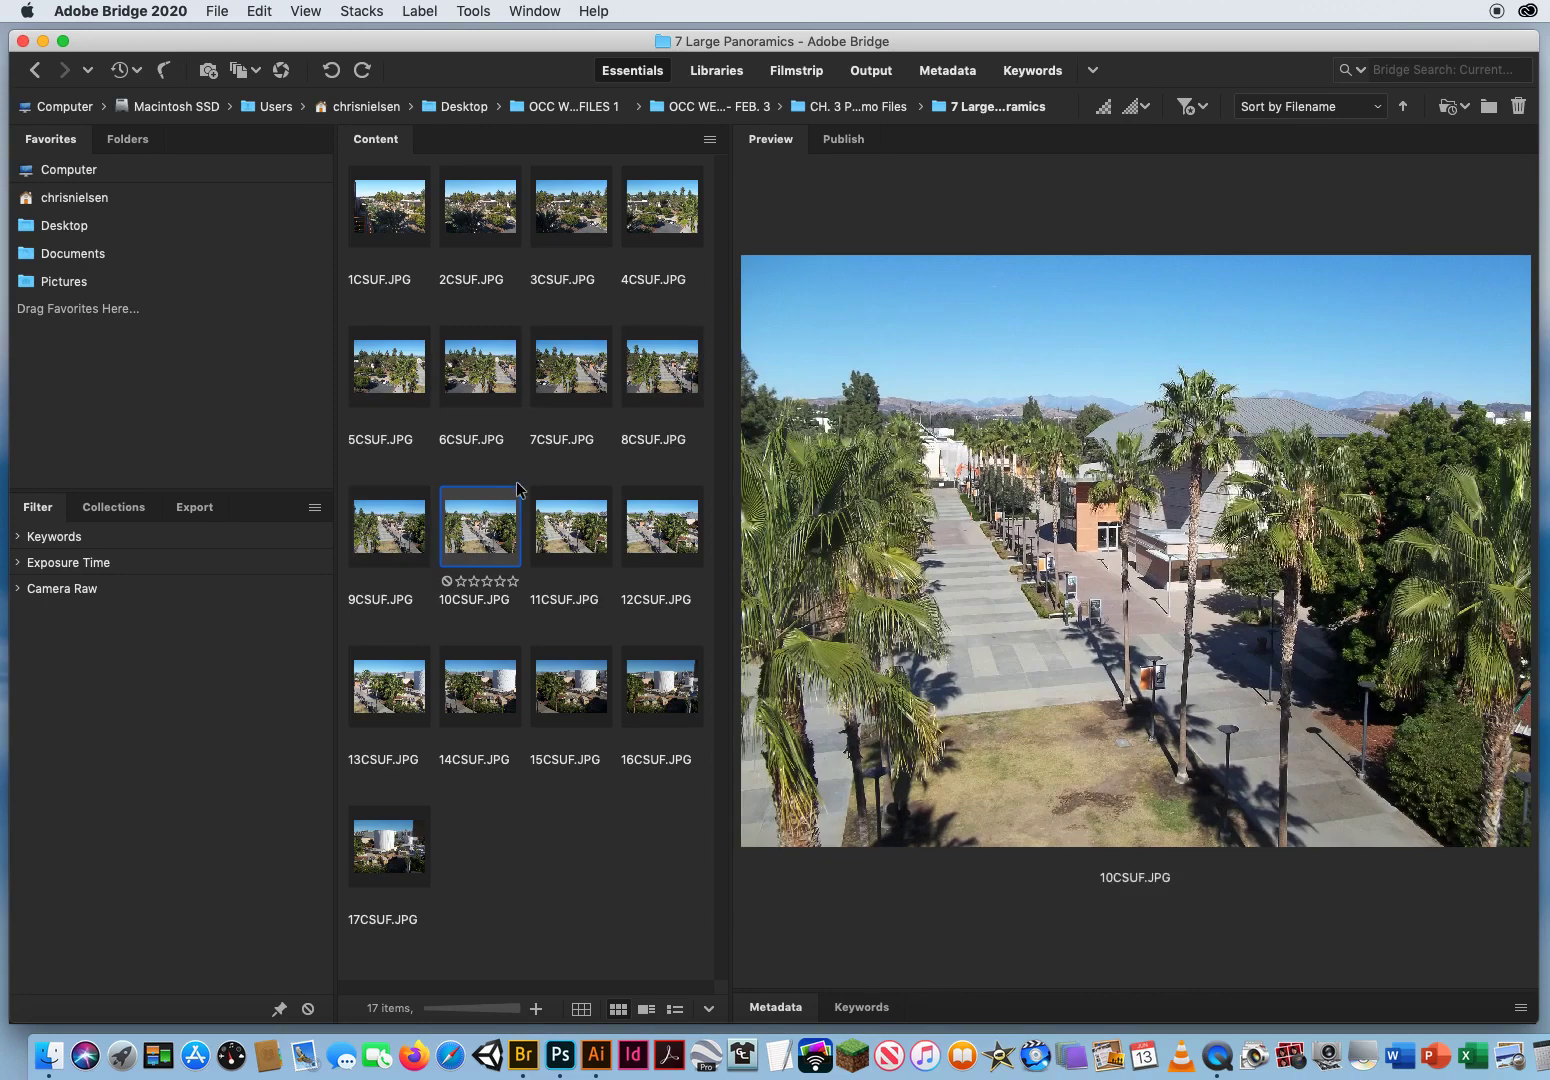
{"action": "left_click", "coordinate": [565, 524]}
{"action": "left_click", "coordinate": [657, 528]}
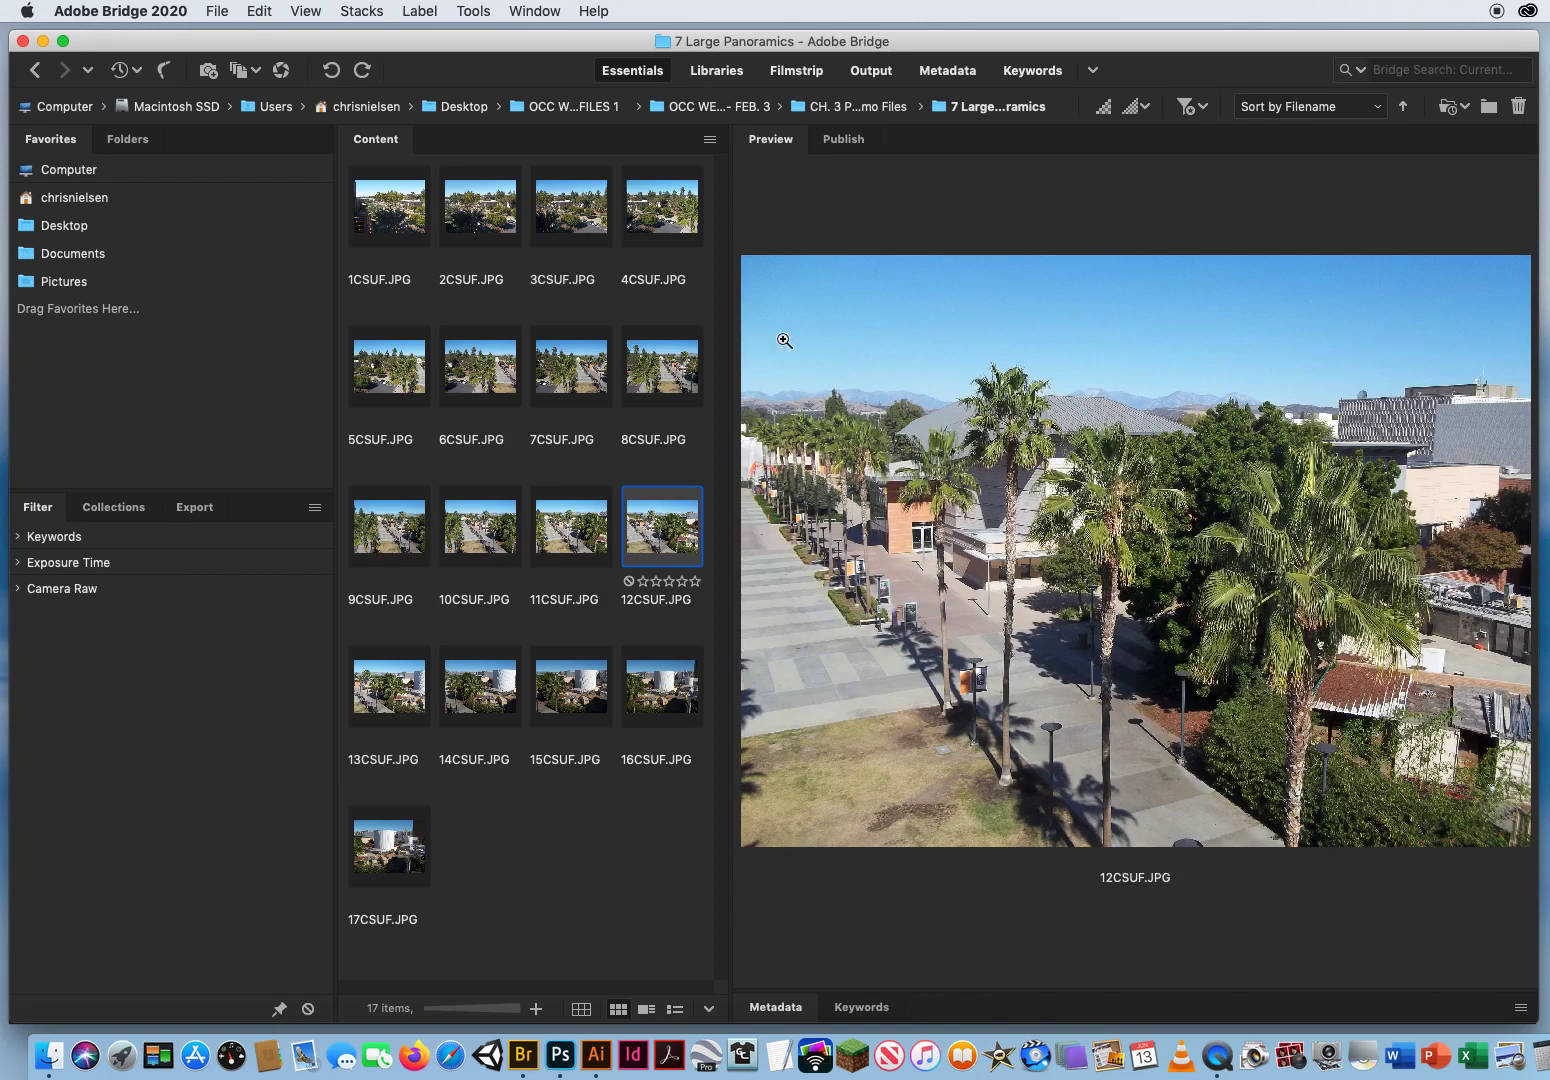
{"action": "left_click", "coordinate": [382, 210]}
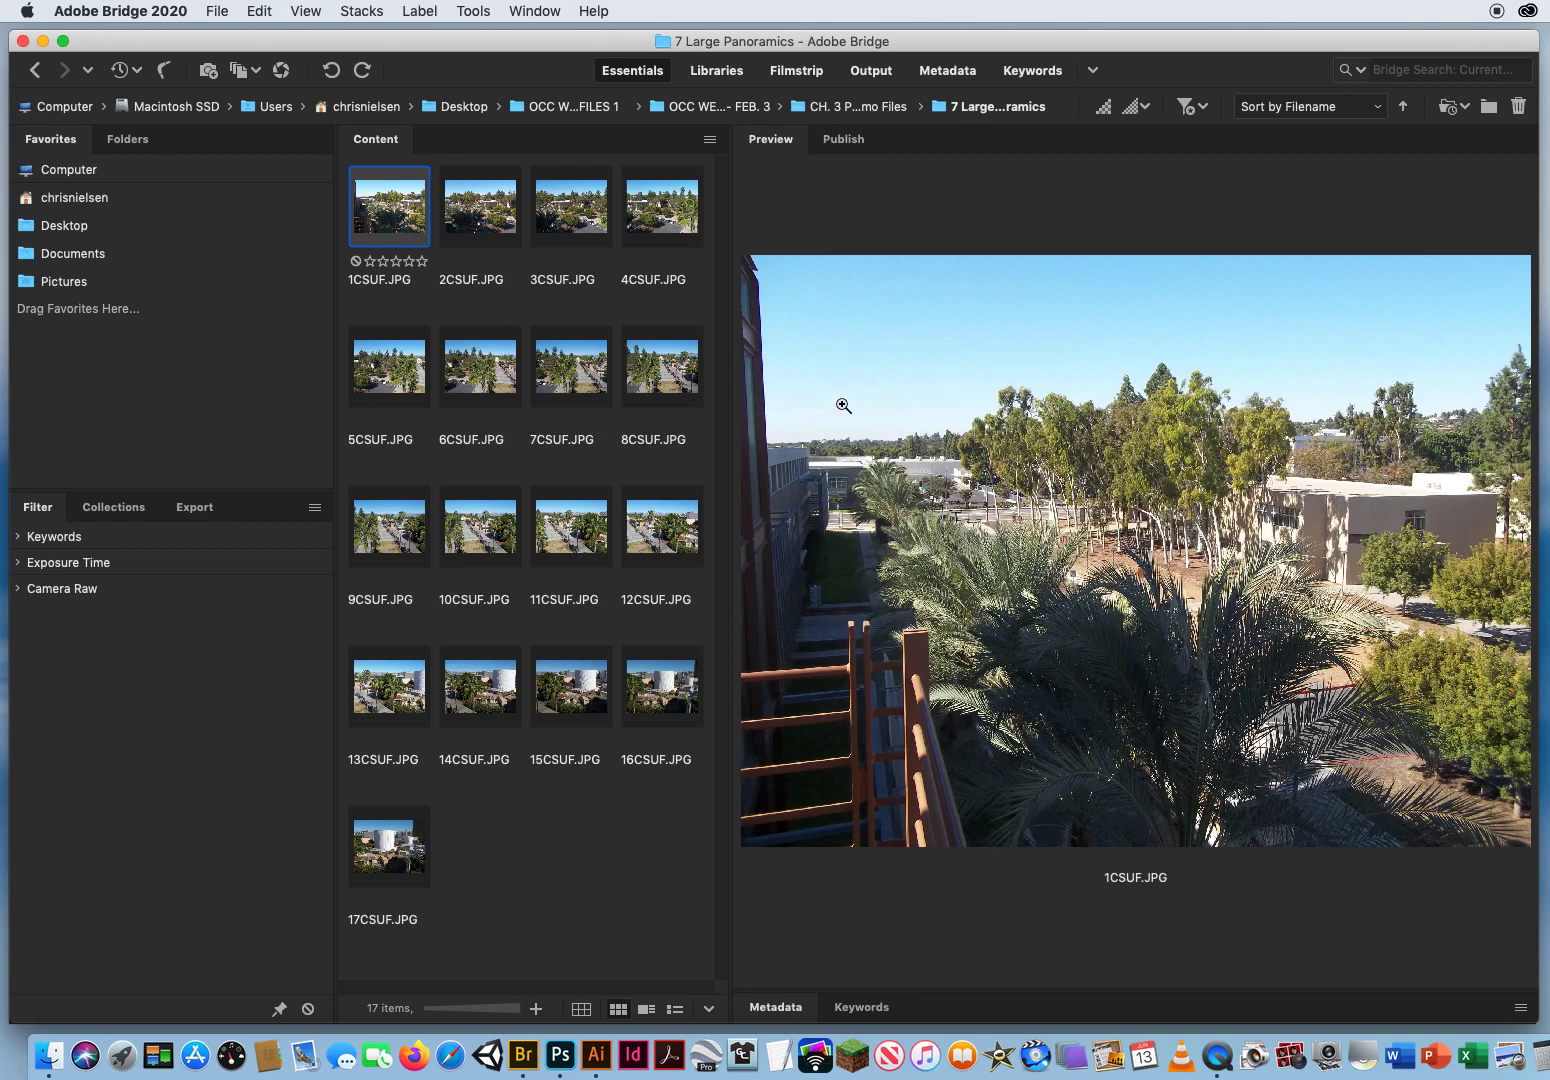
{"action": "left_click", "coordinate": [377, 849]}
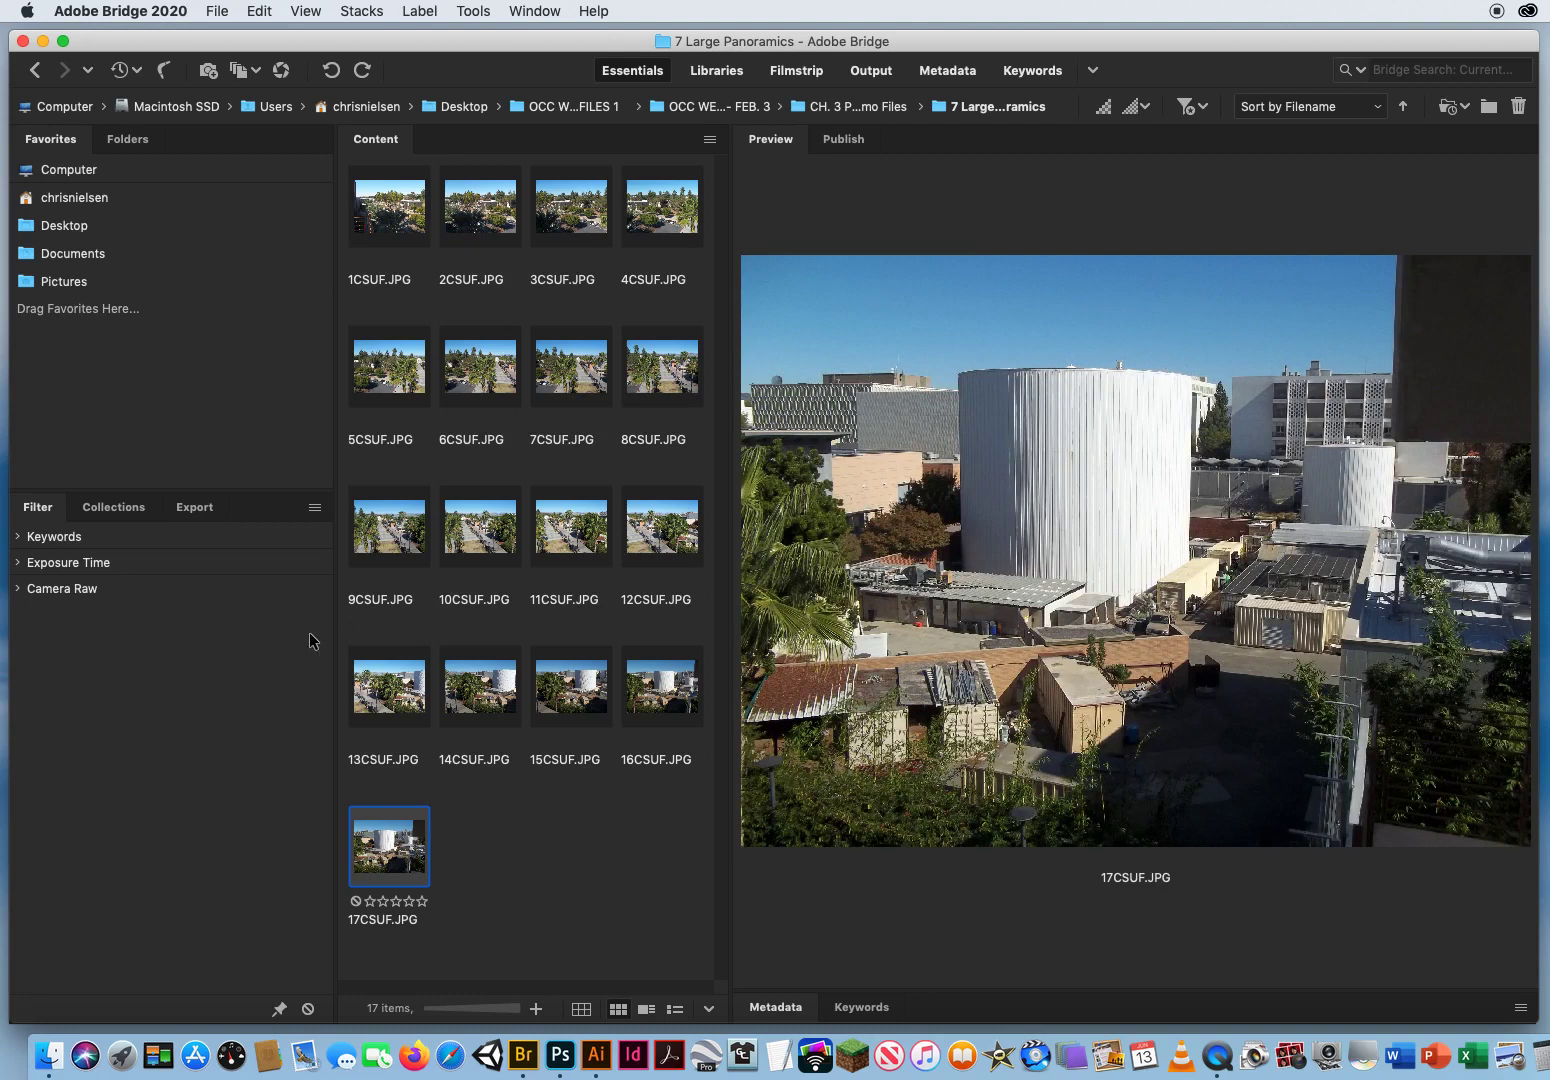
Step: Select all photos from 1CSUF.JPG to 17CSUF.JPG and load them as layers into one Photoshop document
{"action": "left_click", "coordinate": [390, 210]}
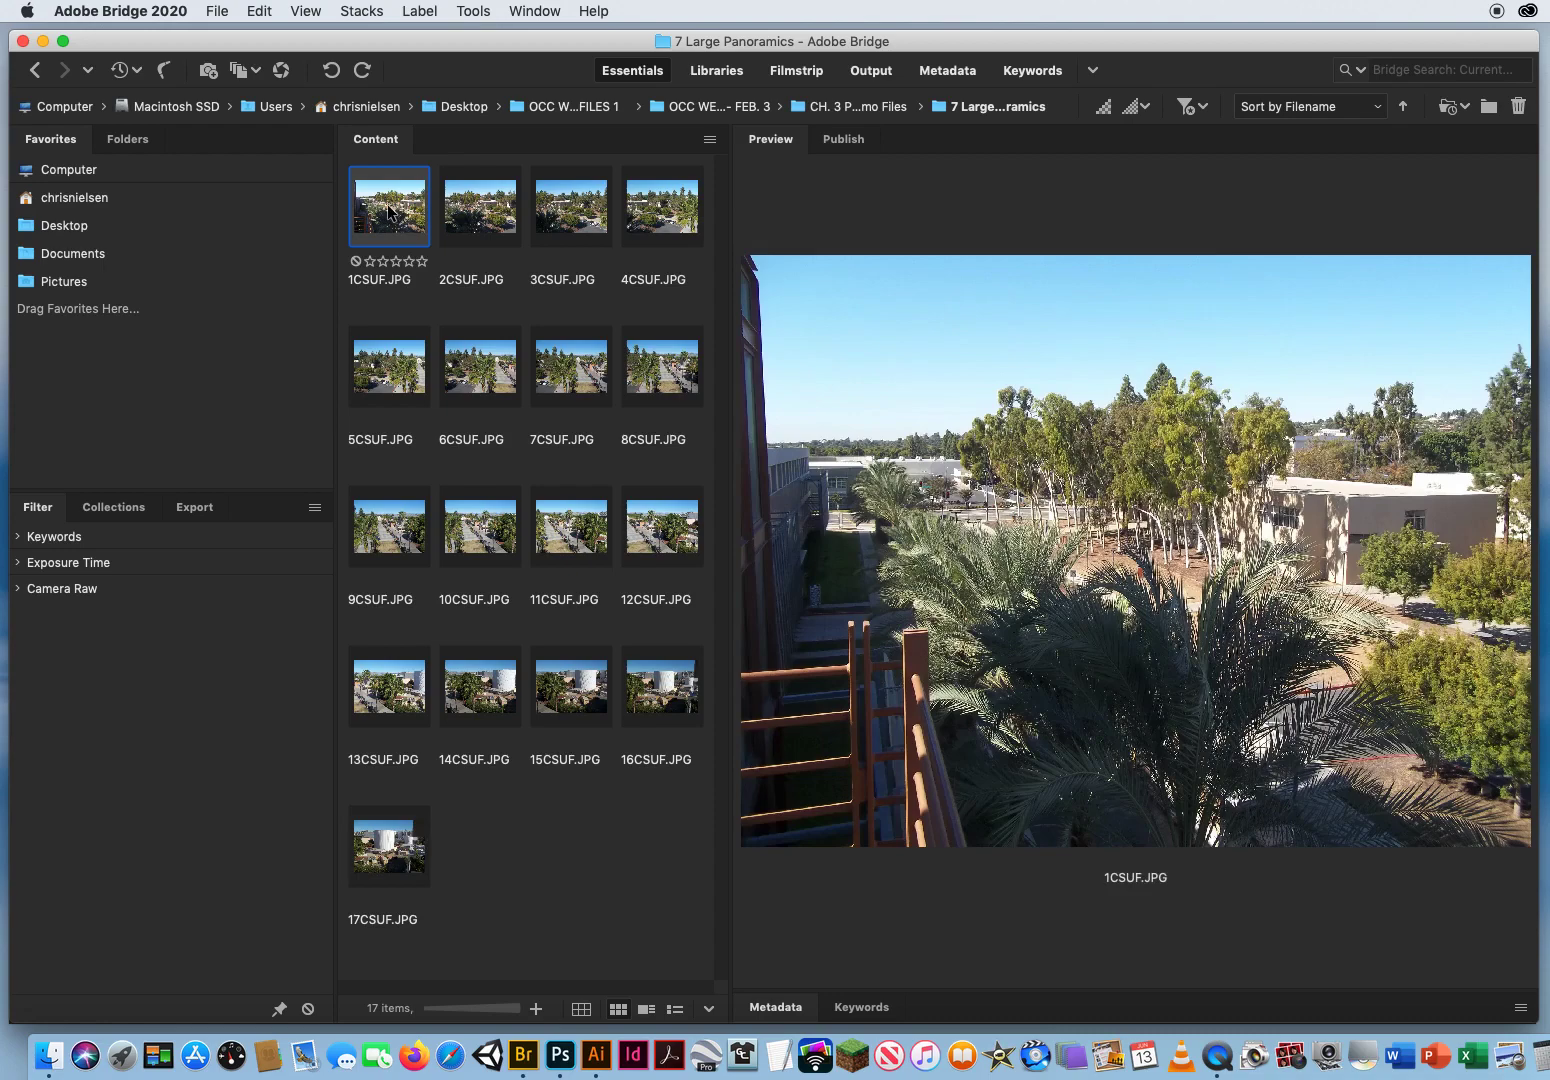
{"action": "left_click", "coordinate": [395, 833], "text": "shift"}
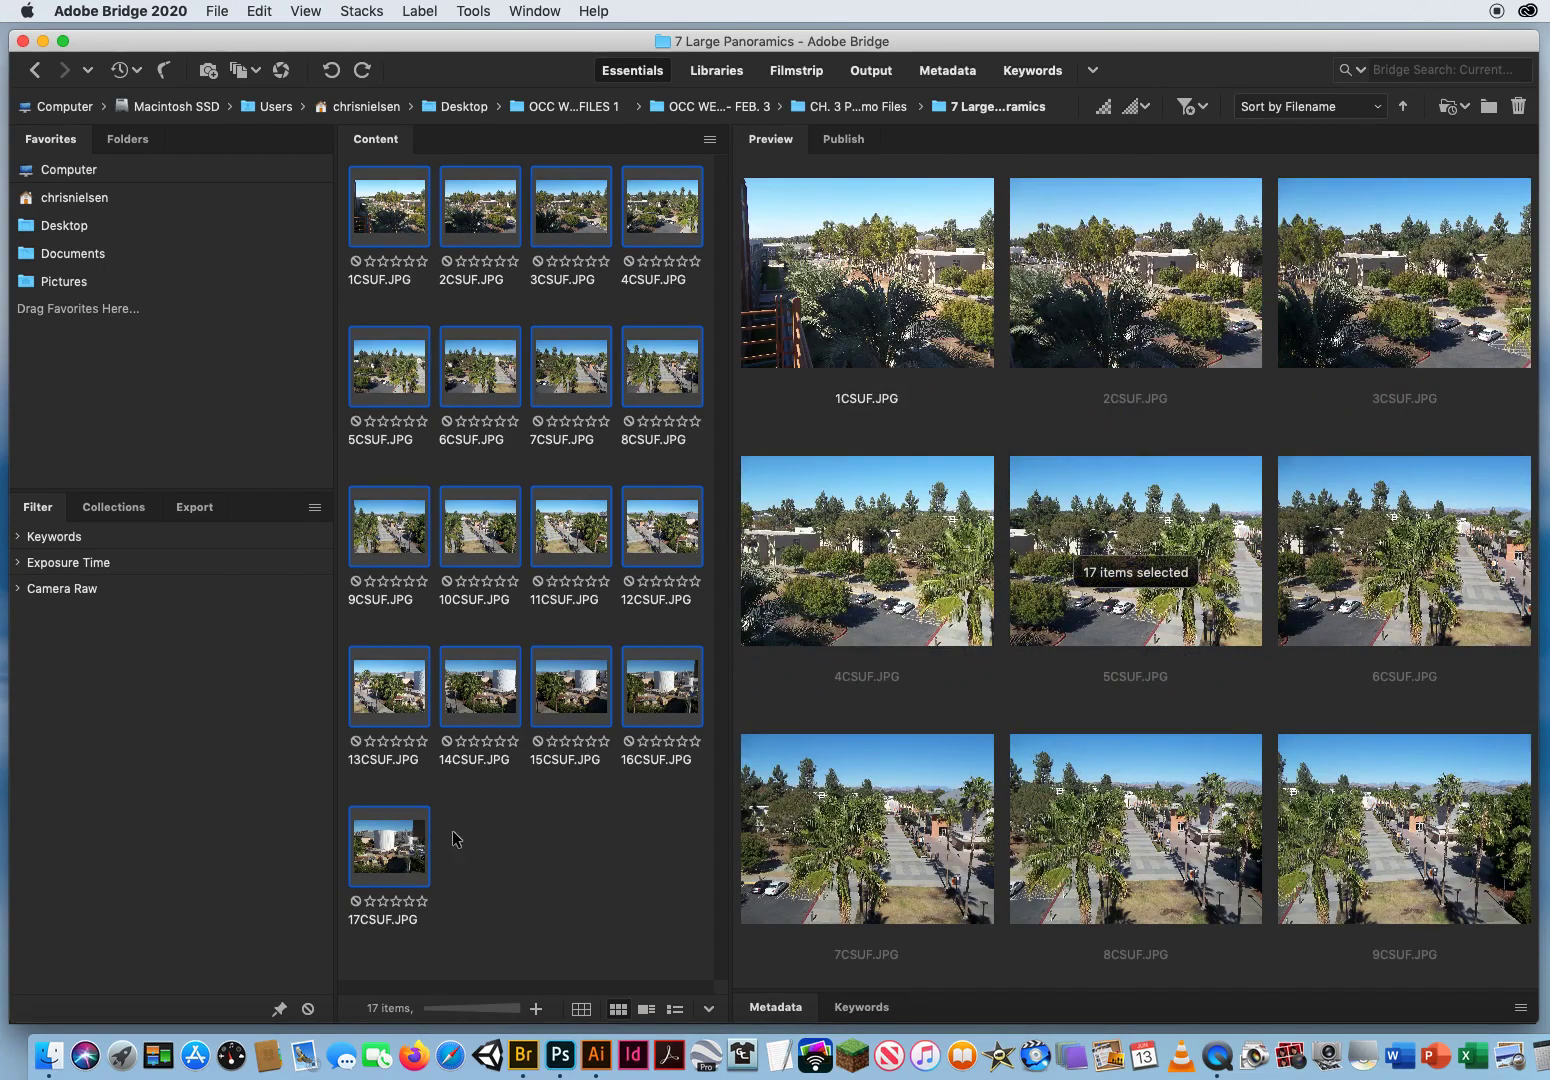
{"action": "left_click", "coordinate": [474, 11]}
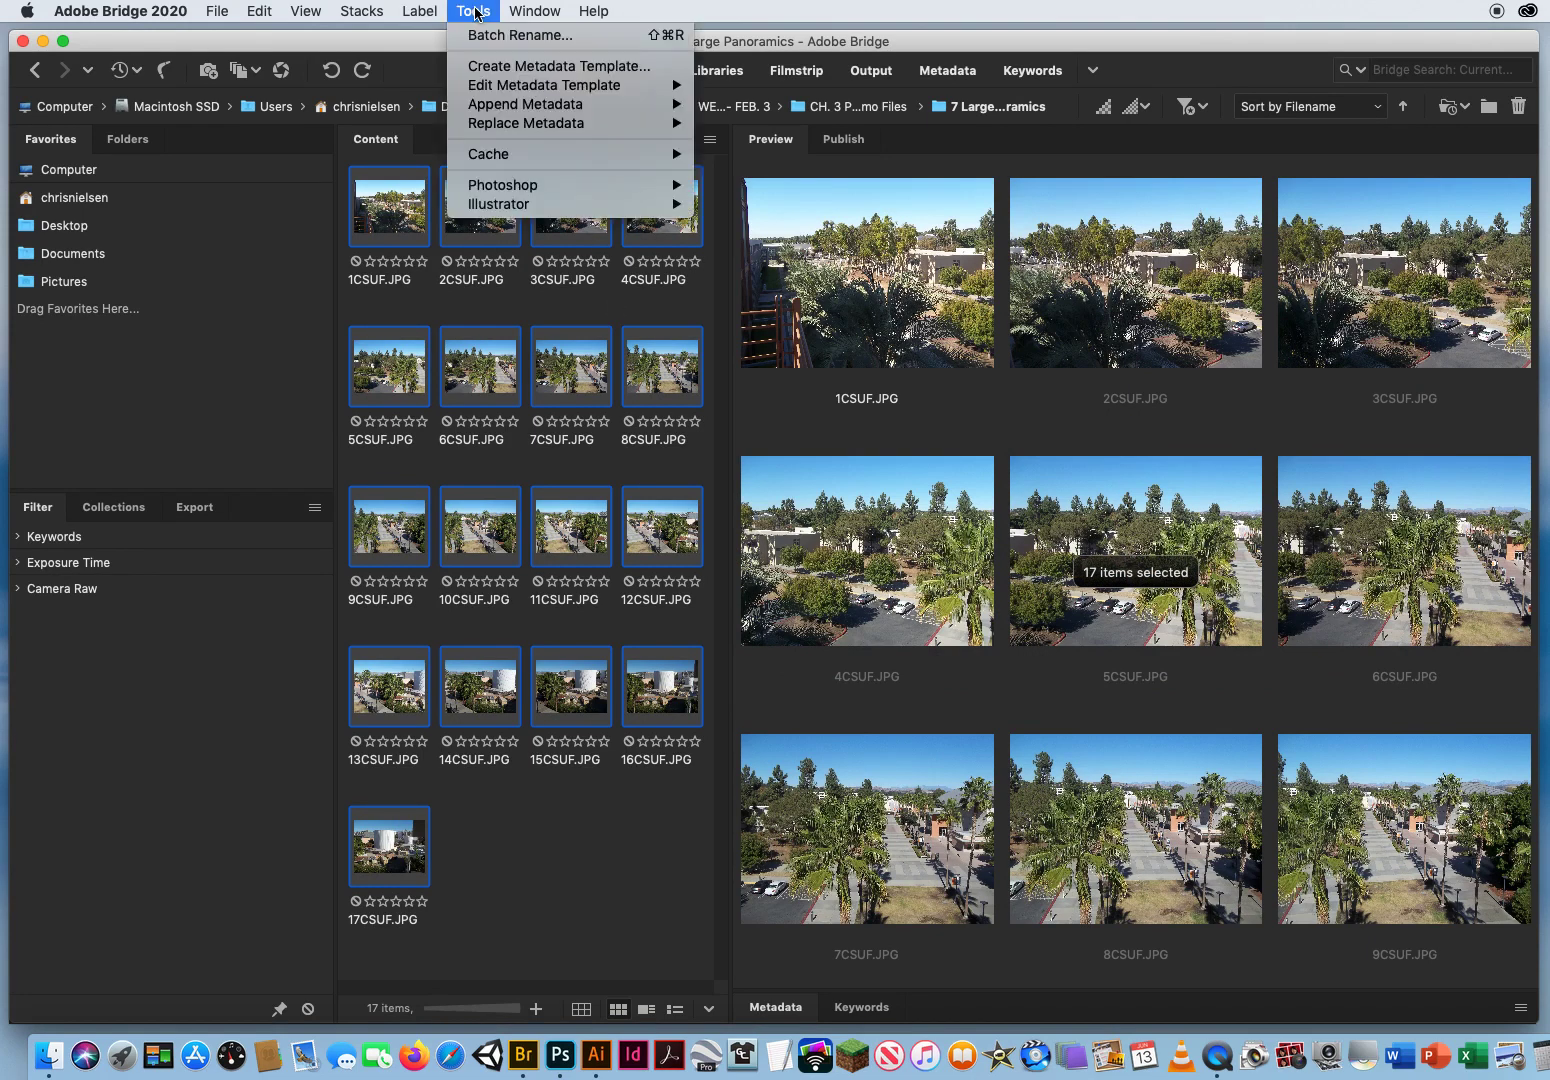
{"action": "mouse_move", "coordinate": [500, 192]}
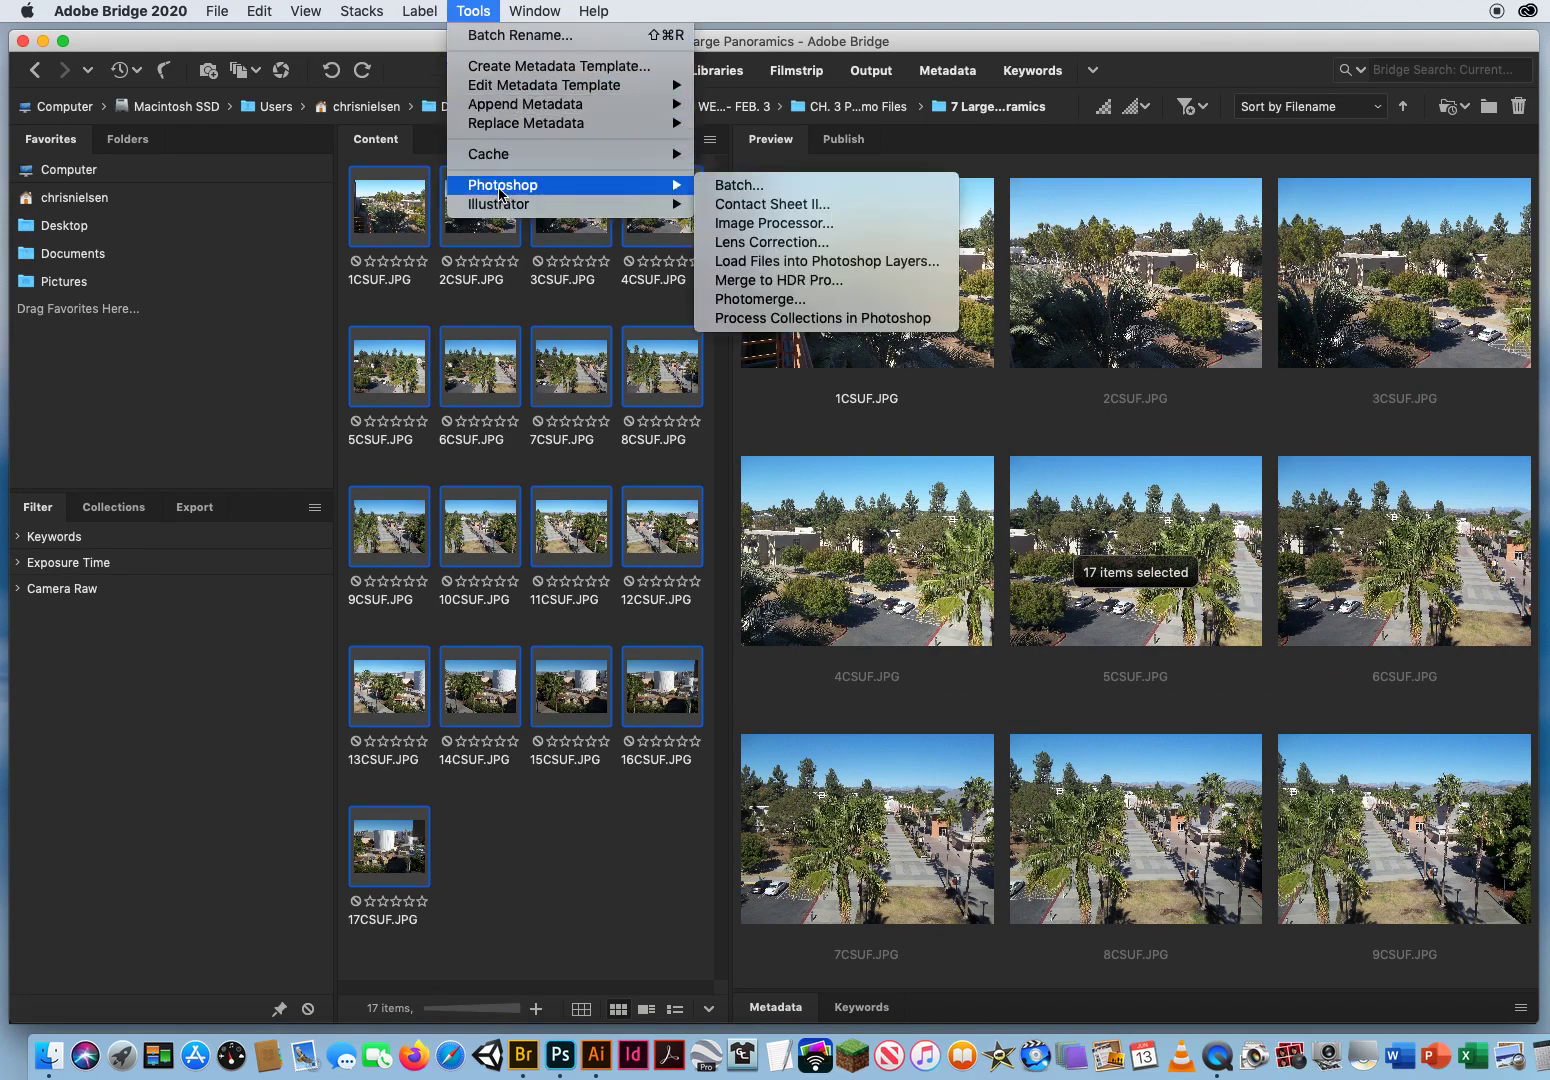
{"action": "left_click", "coordinate": [861, 262]}
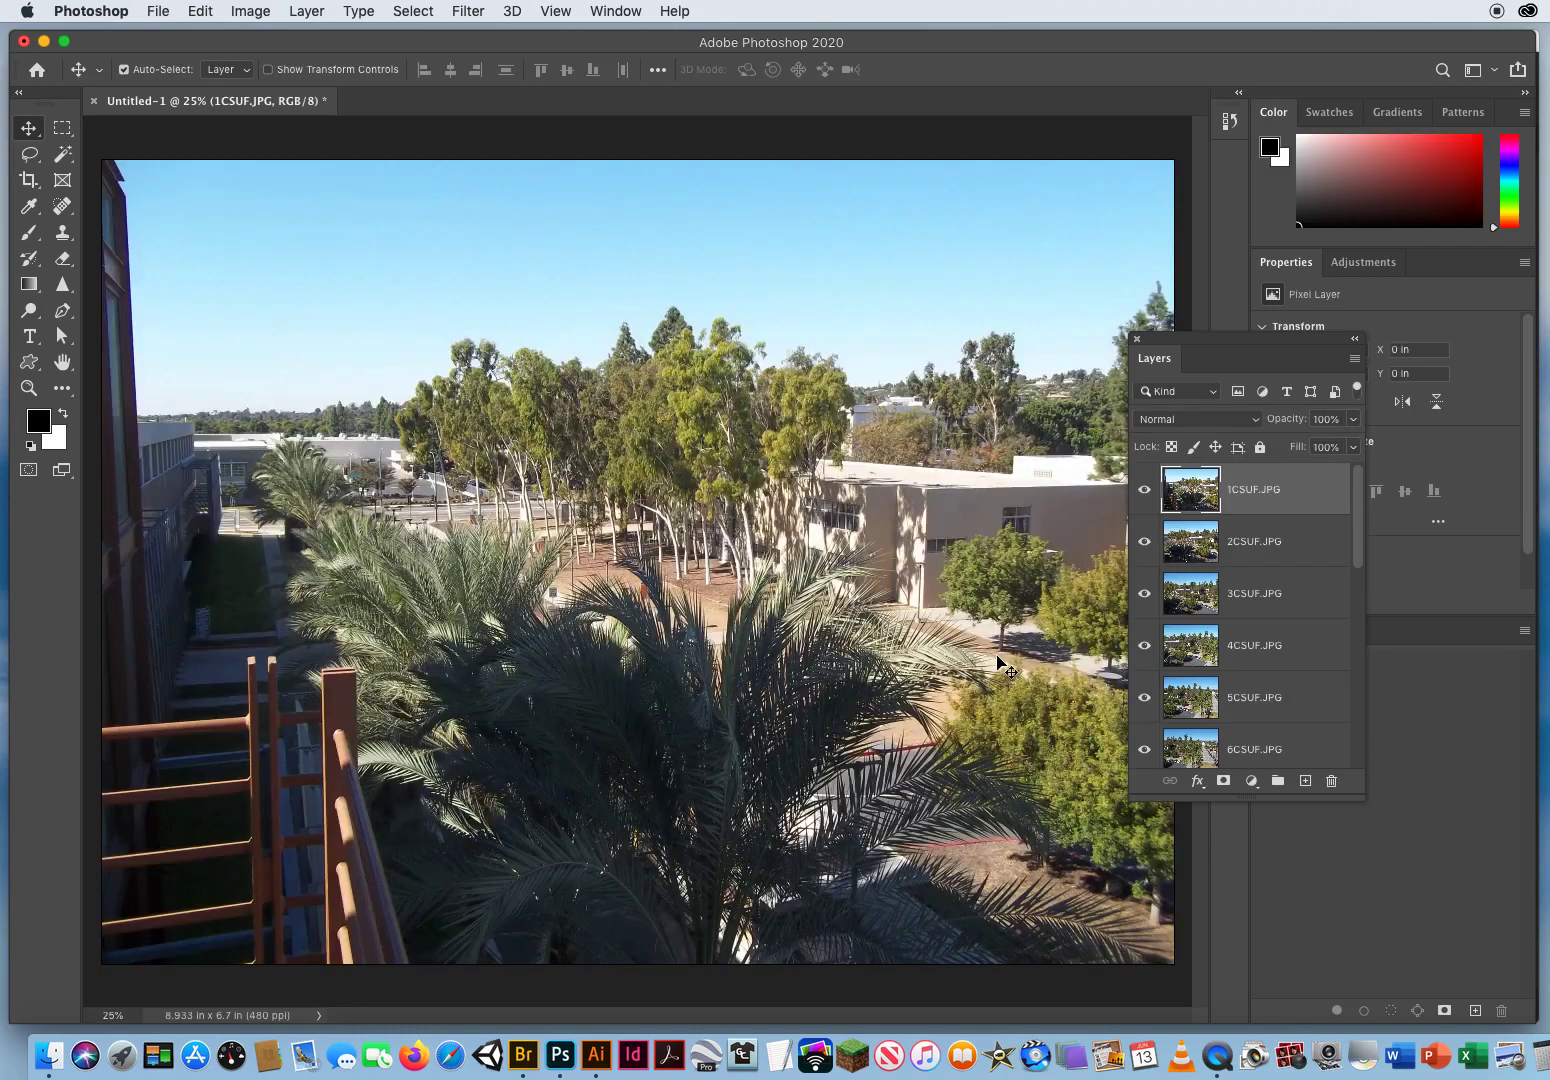
Step: Reposition the floating Layers panel and enlarge it so that more of the photo layers fit in its list
{"action": "left_click_drag", "start_coordinate": [1180, 340], "coordinate": [1136, 61]}
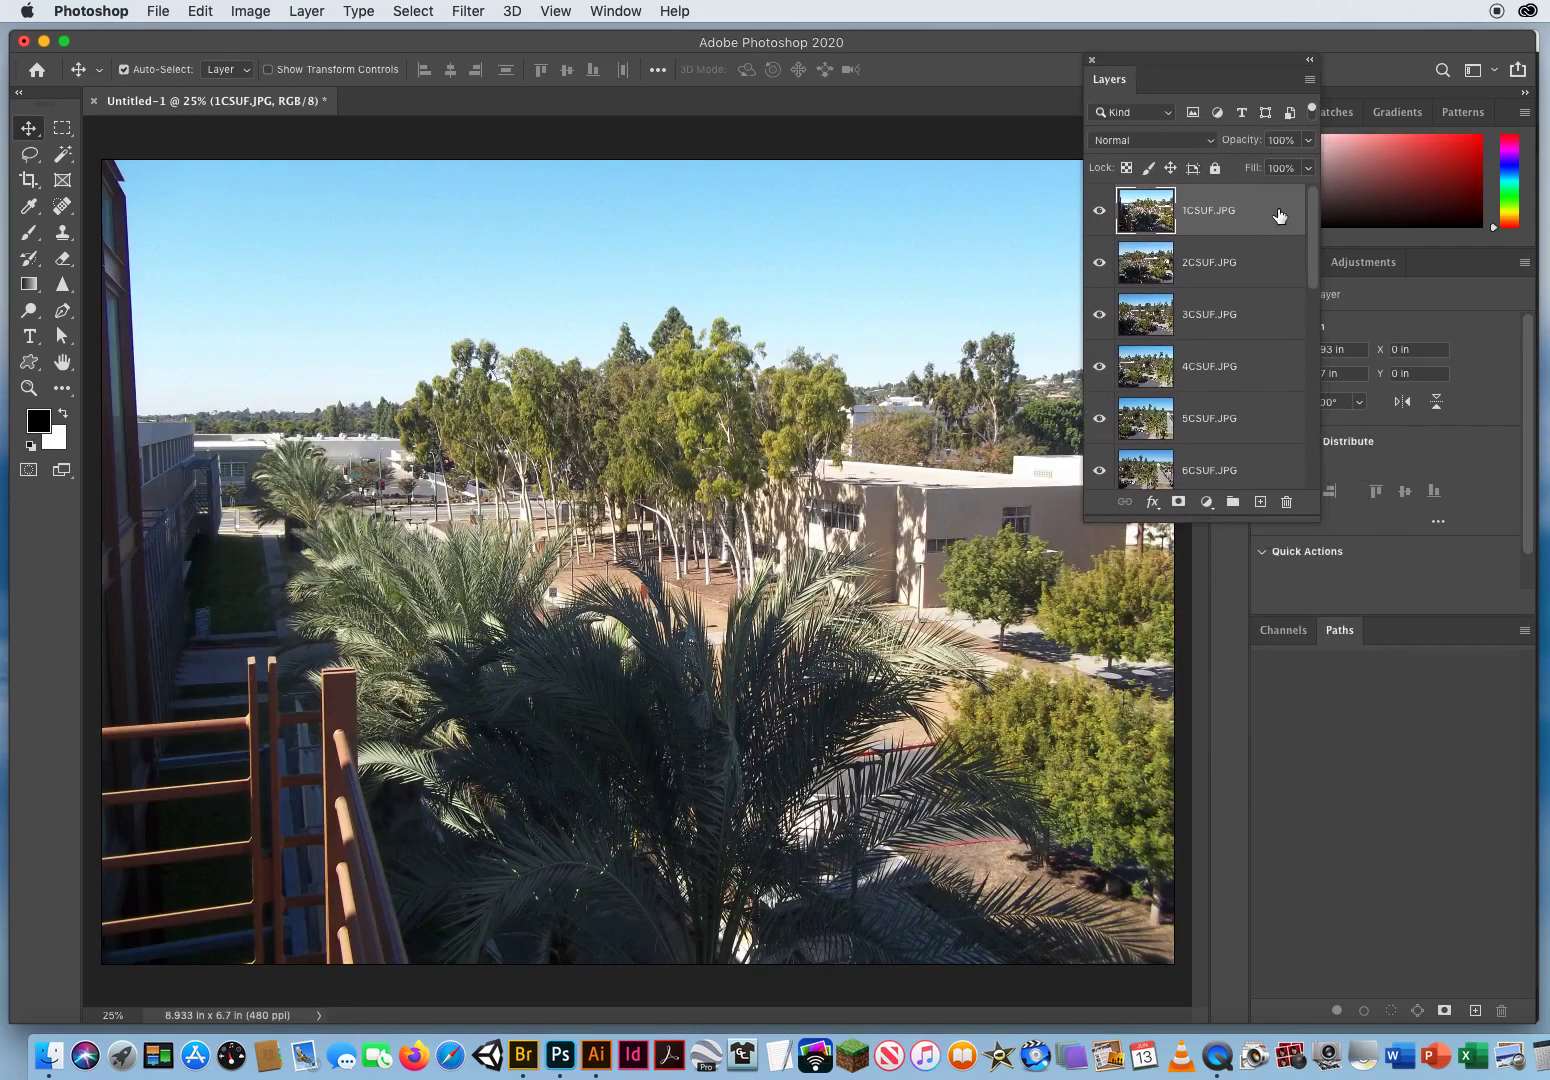
{"action": "left_click_drag", "start_coordinate": [1318, 519], "coordinate": [1410, 904]}
{"action": "left_click_drag", "start_coordinate": [1404, 542], "coordinate": [1388, 478]}
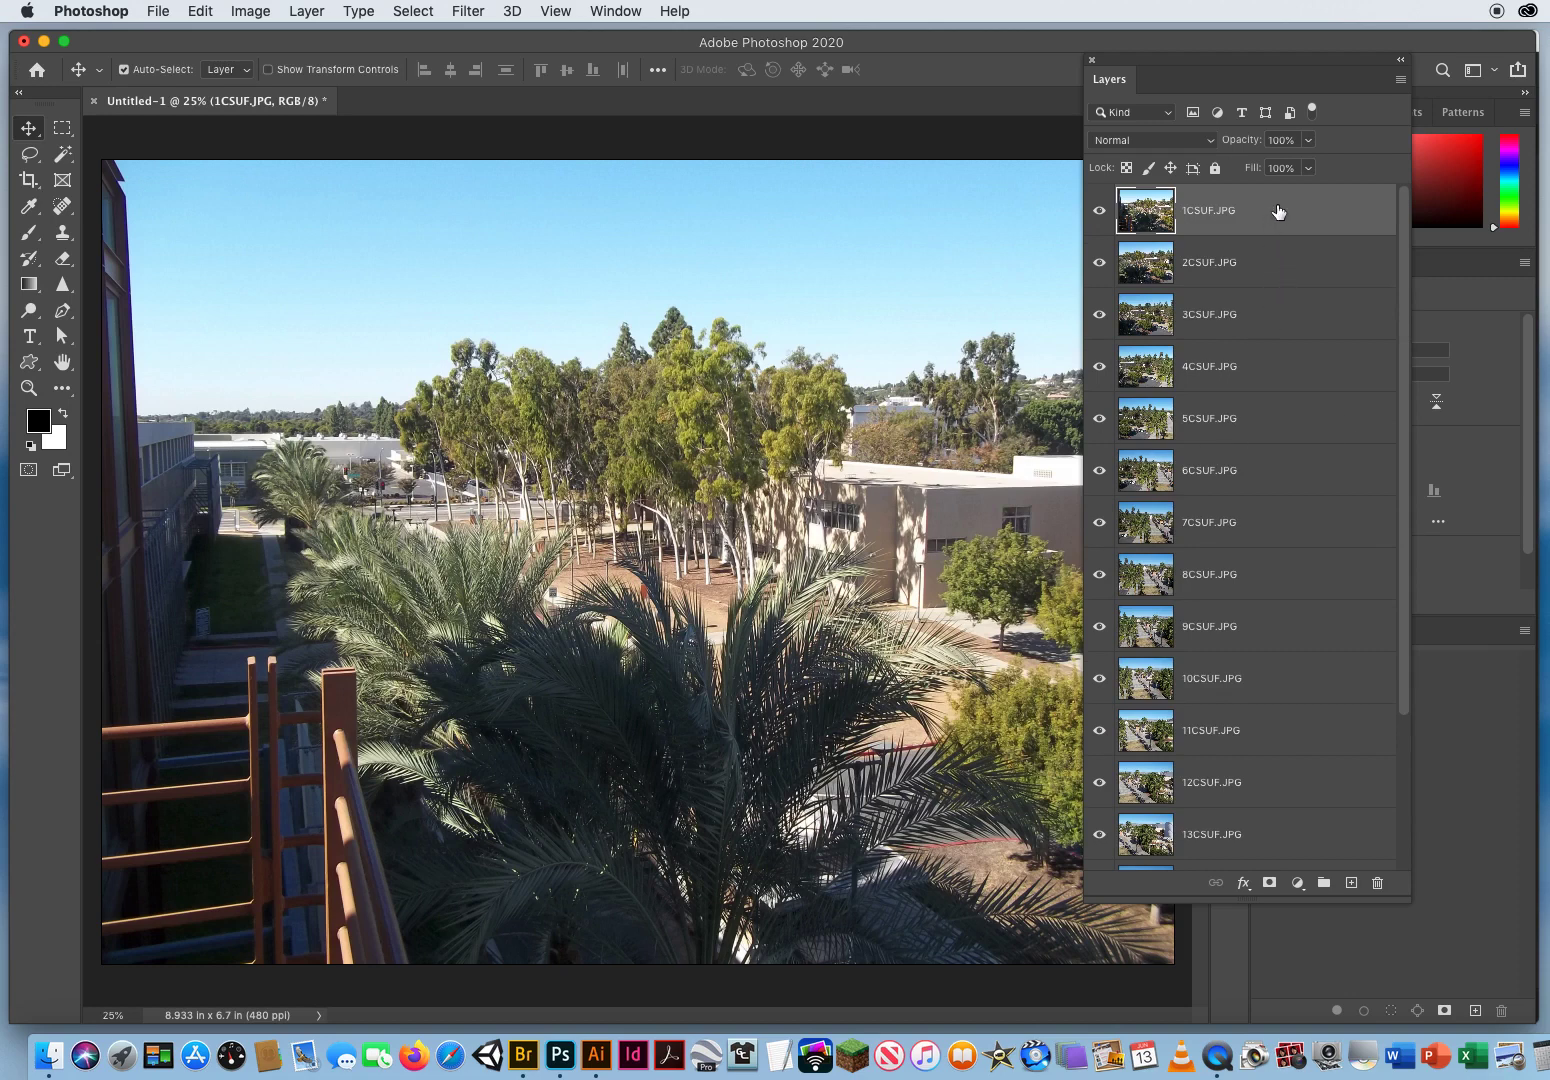
Step: Select all layers from 1CSUF.JPG to 17CSUF.JPG and auto-align them with the Auto projection
{"action": "left_click_drag", "start_coordinate": [1405, 268], "coordinate": [1403, 425]}
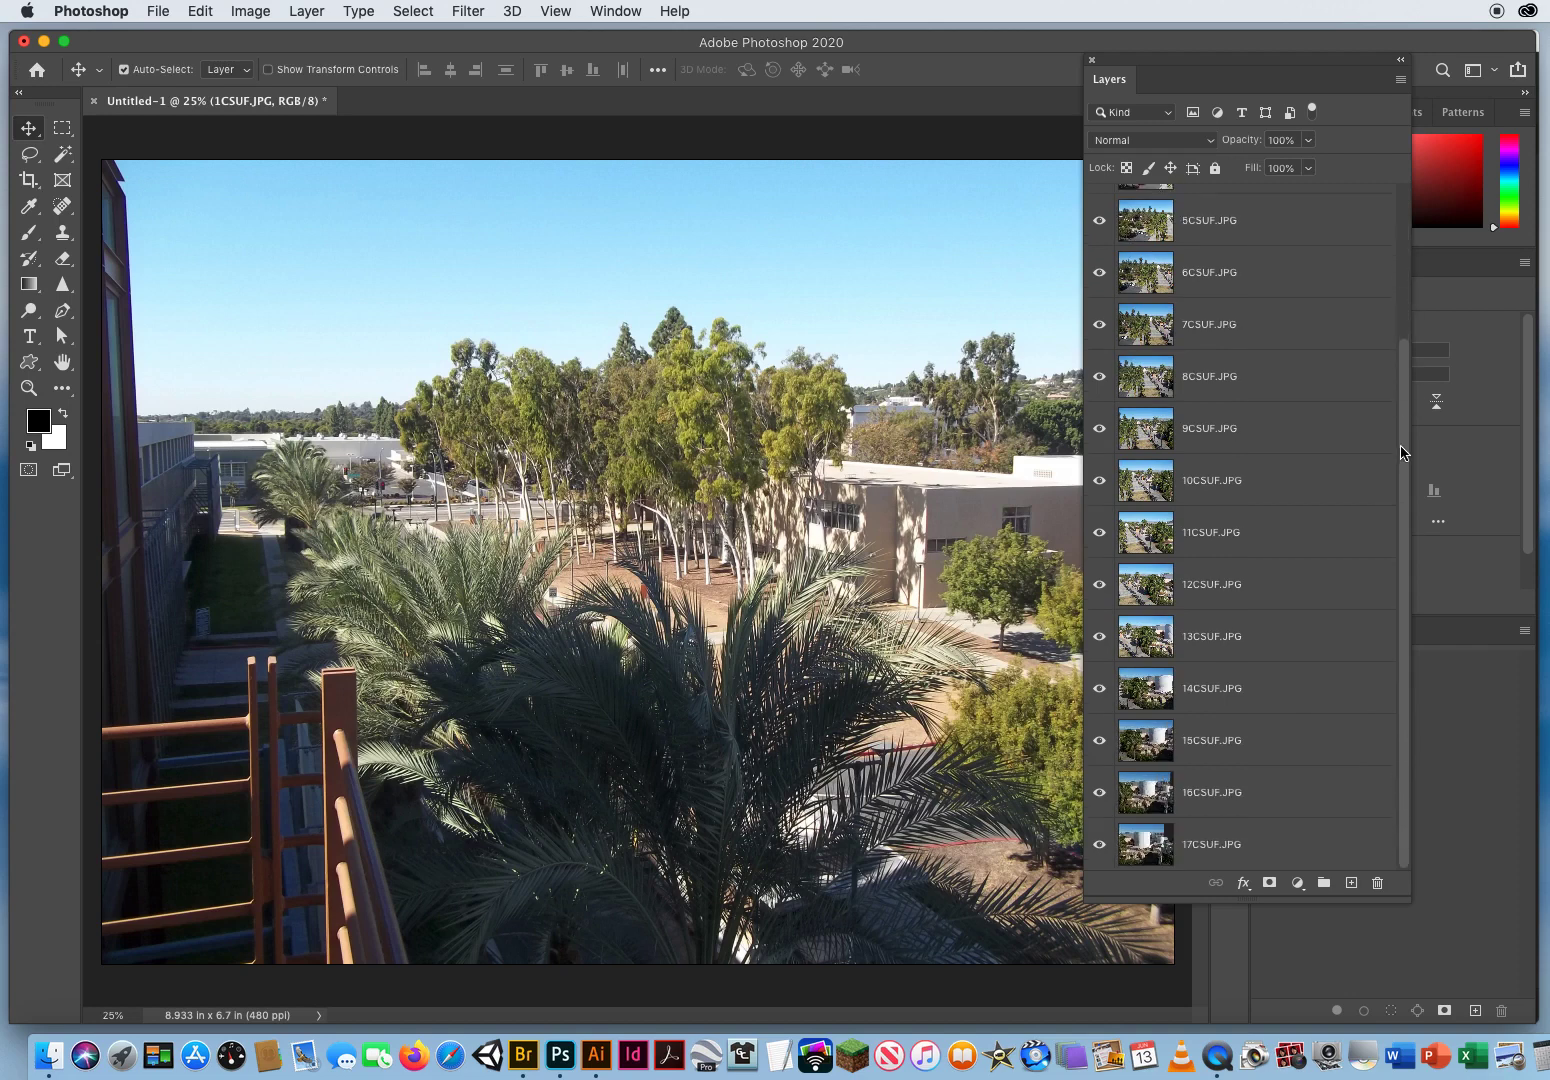
{"action": "left_click", "coordinate": [1292, 840], "text": "shift"}
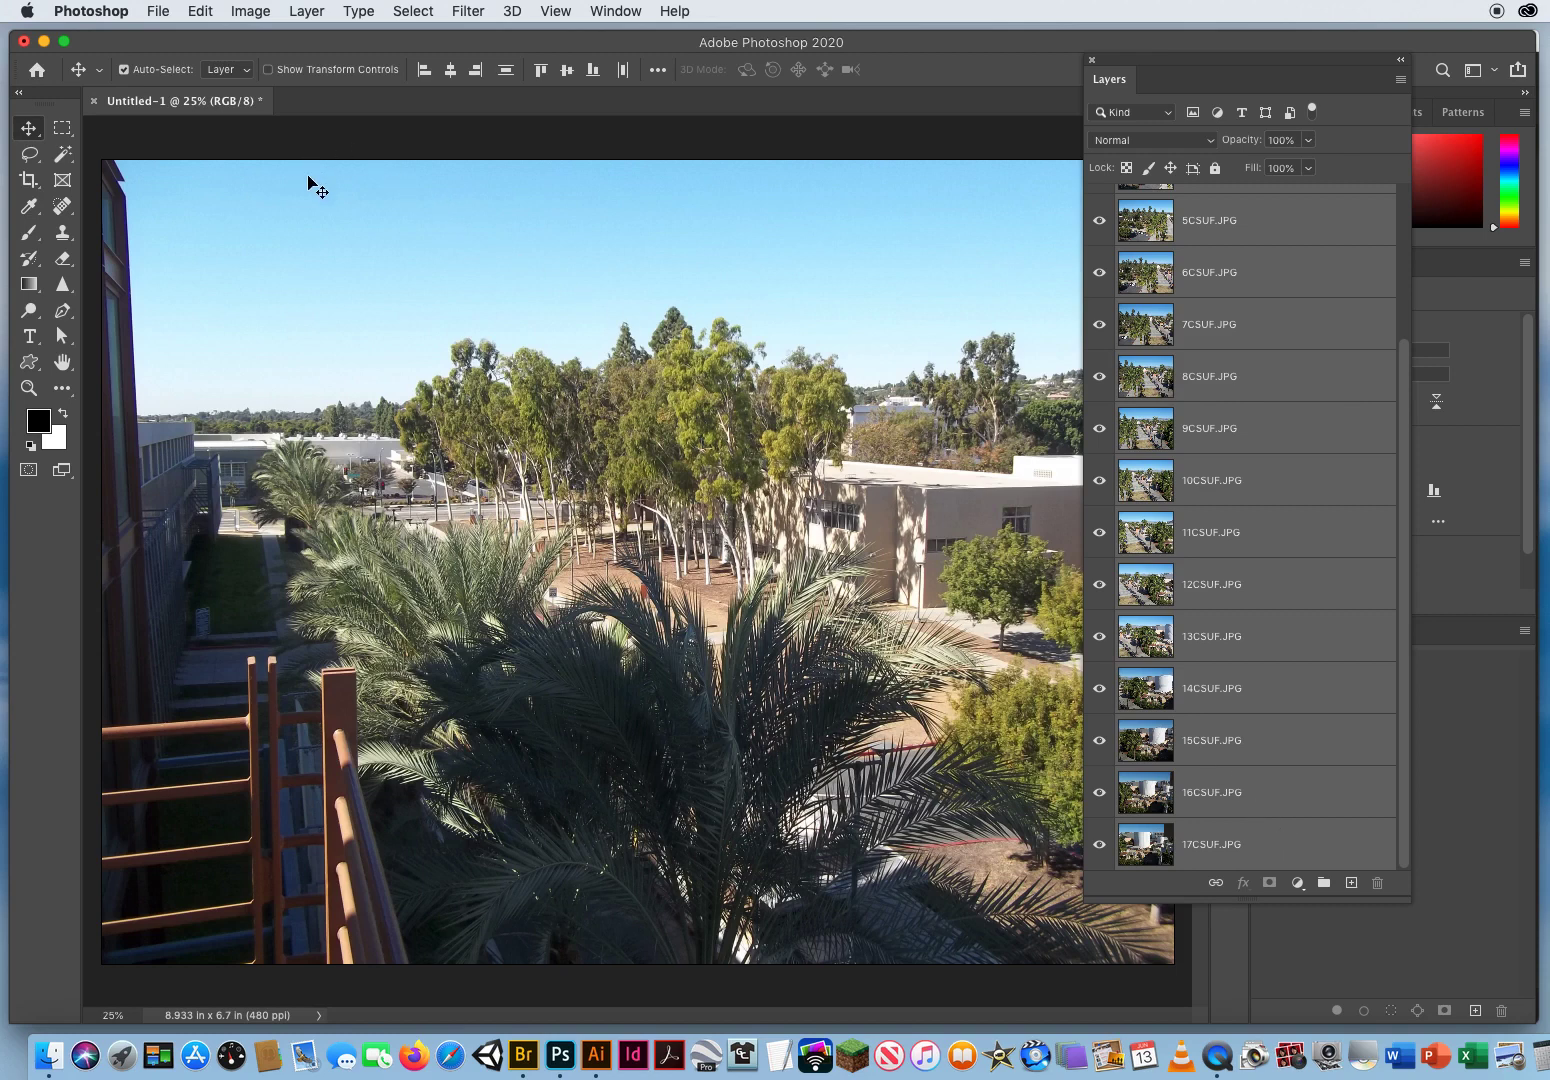
{"action": "left_click", "coordinate": [202, 11]}
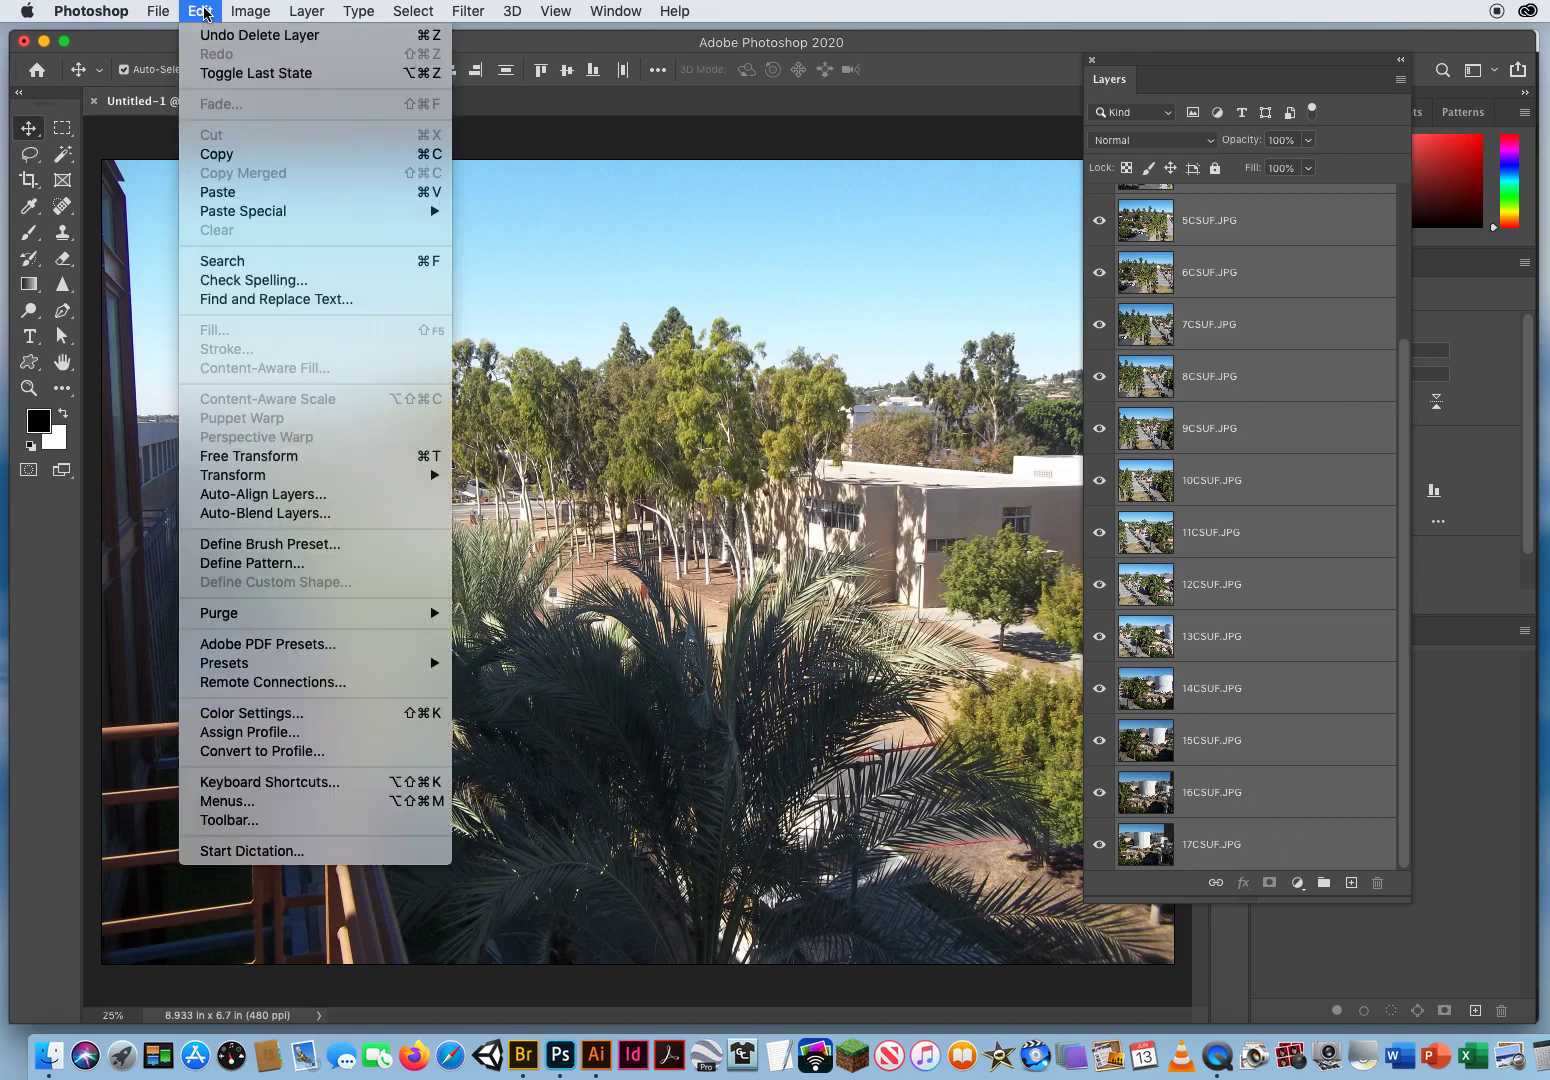
{"action": "left_click", "coordinate": [320, 496]}
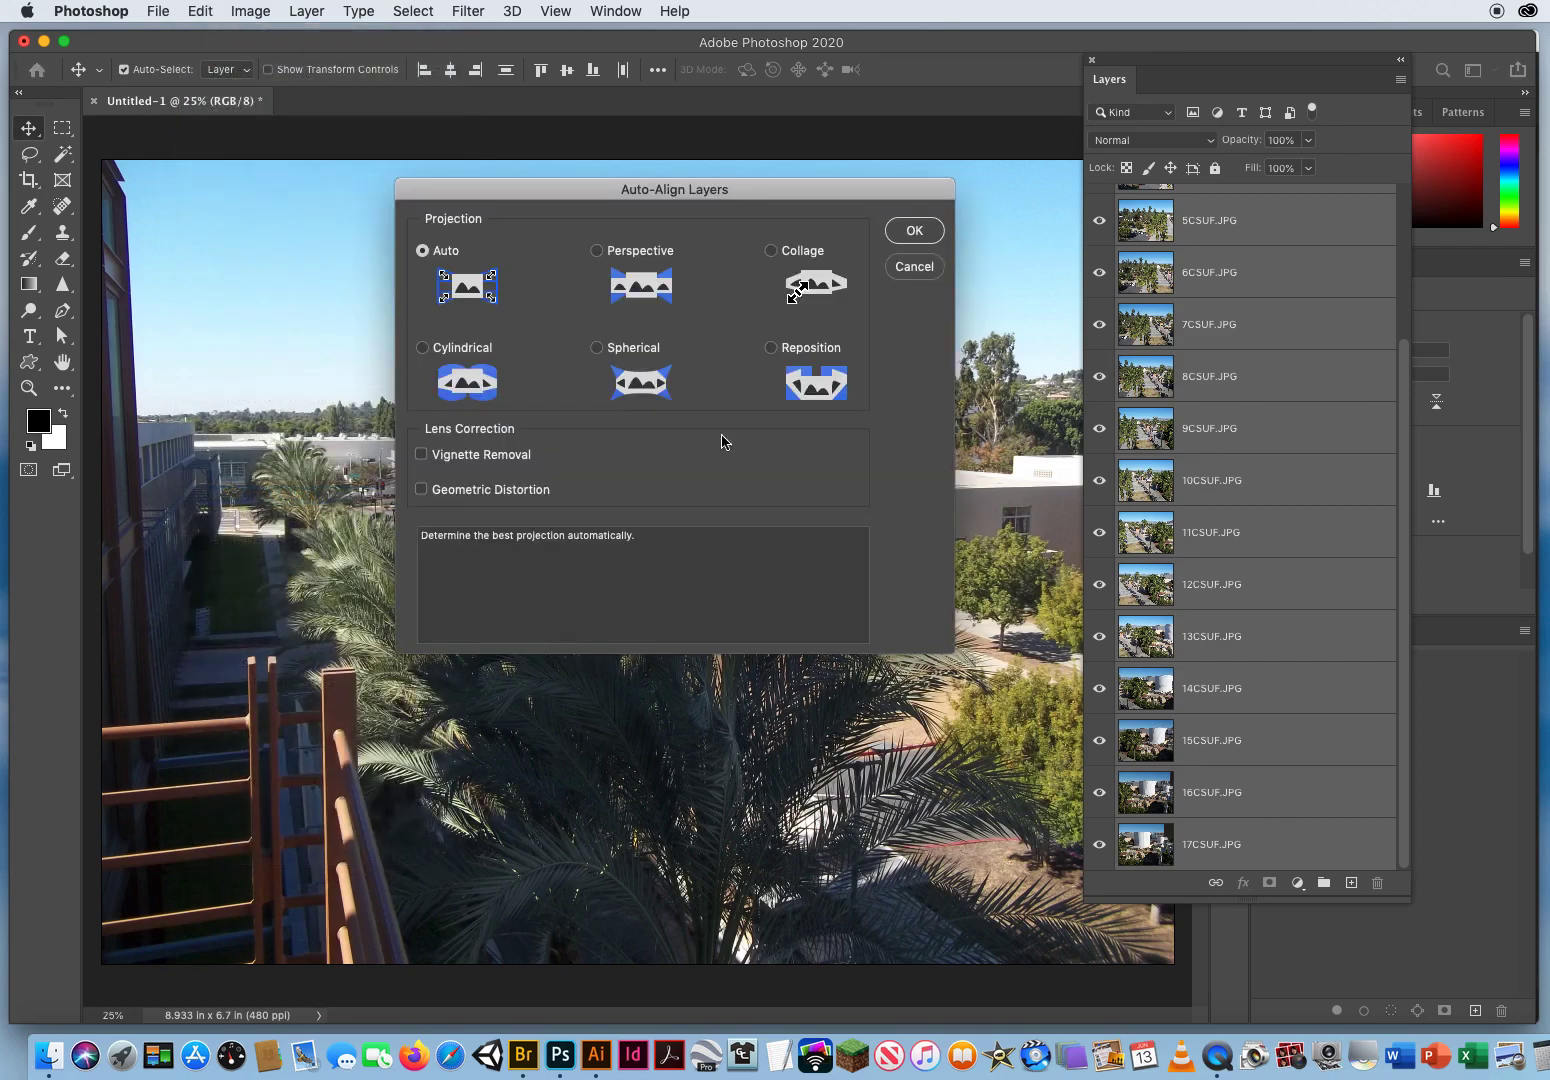
{"action": "left_click", "coordinate": [915, 232]}
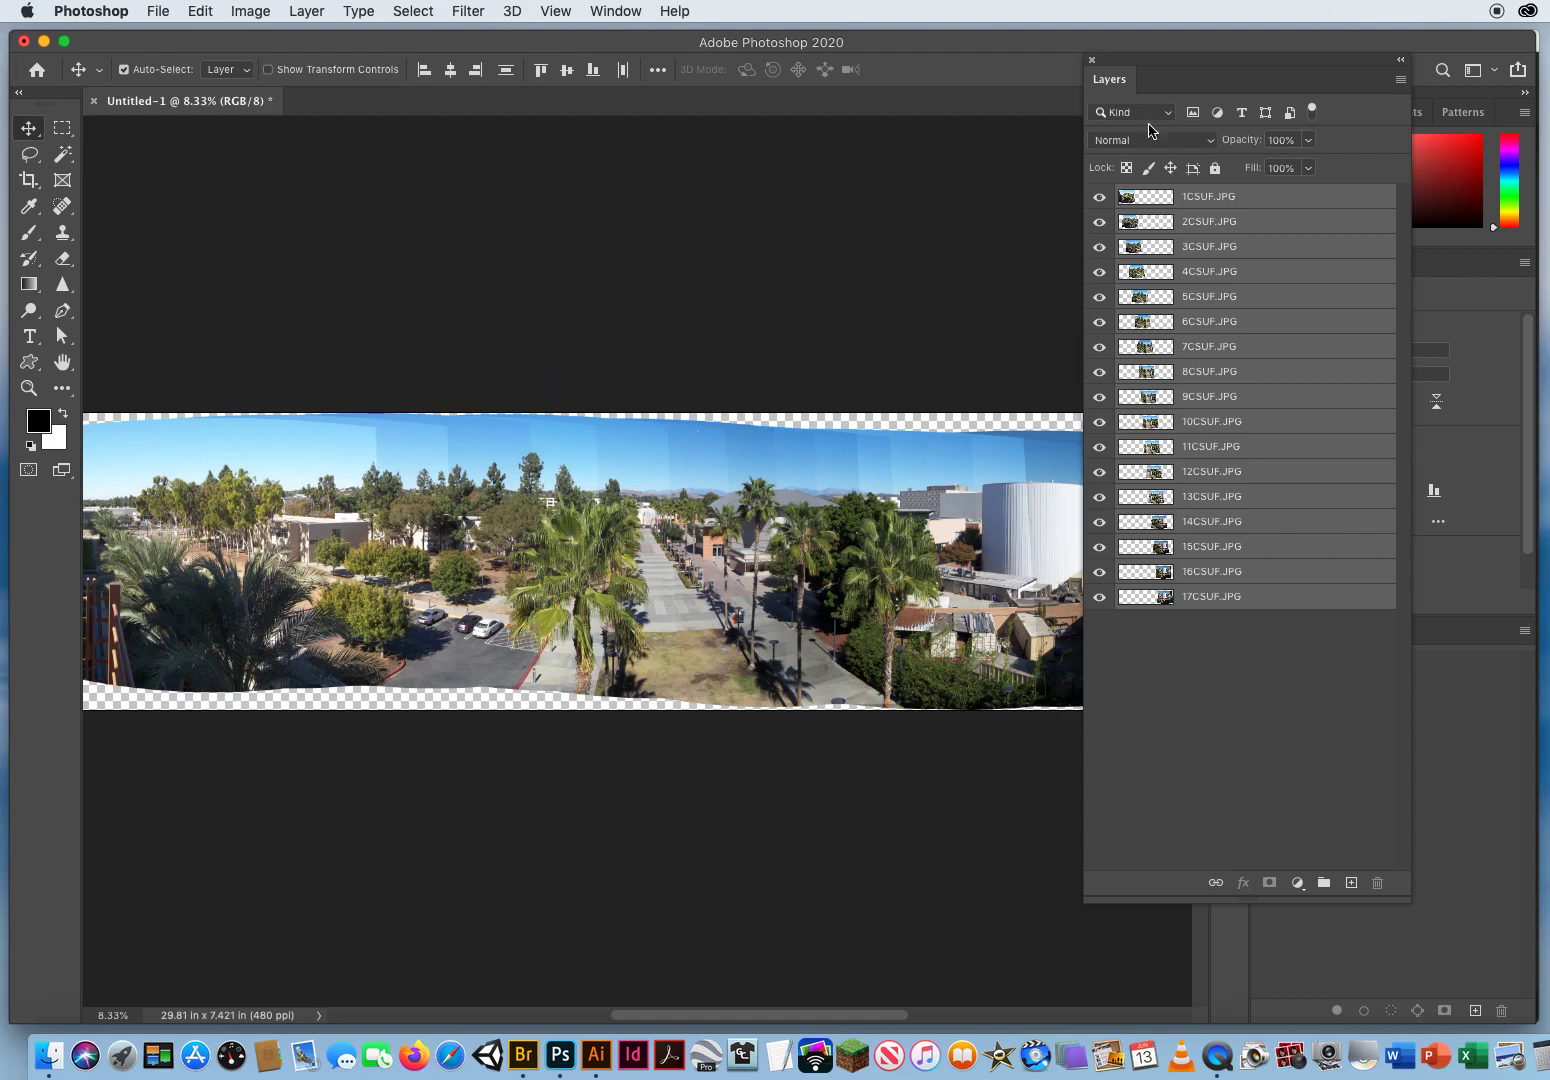
{"action": "left_click_drag", "start_coordinate": [1129, 58], "coordinate": [1198, 53]}
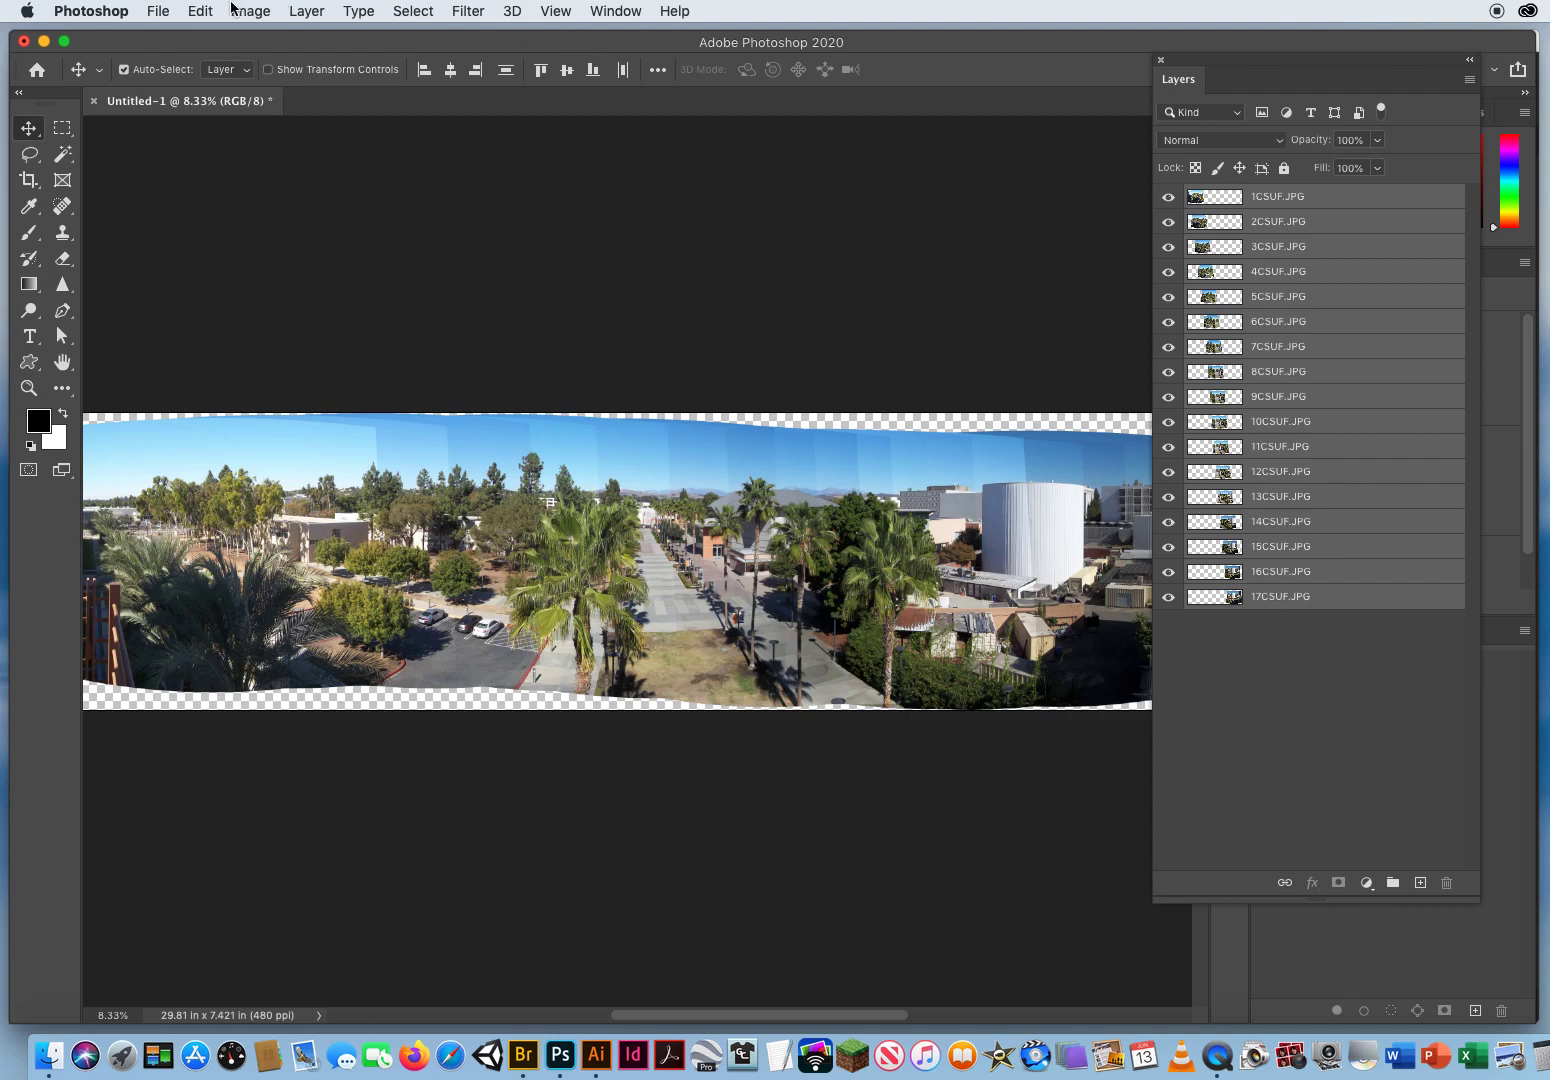
Step: Auto-blend the selected photo layers with the Panorama blend method and Seamless Tones and Colors
{"action": "left_click", "coordinate": [202, 12]}
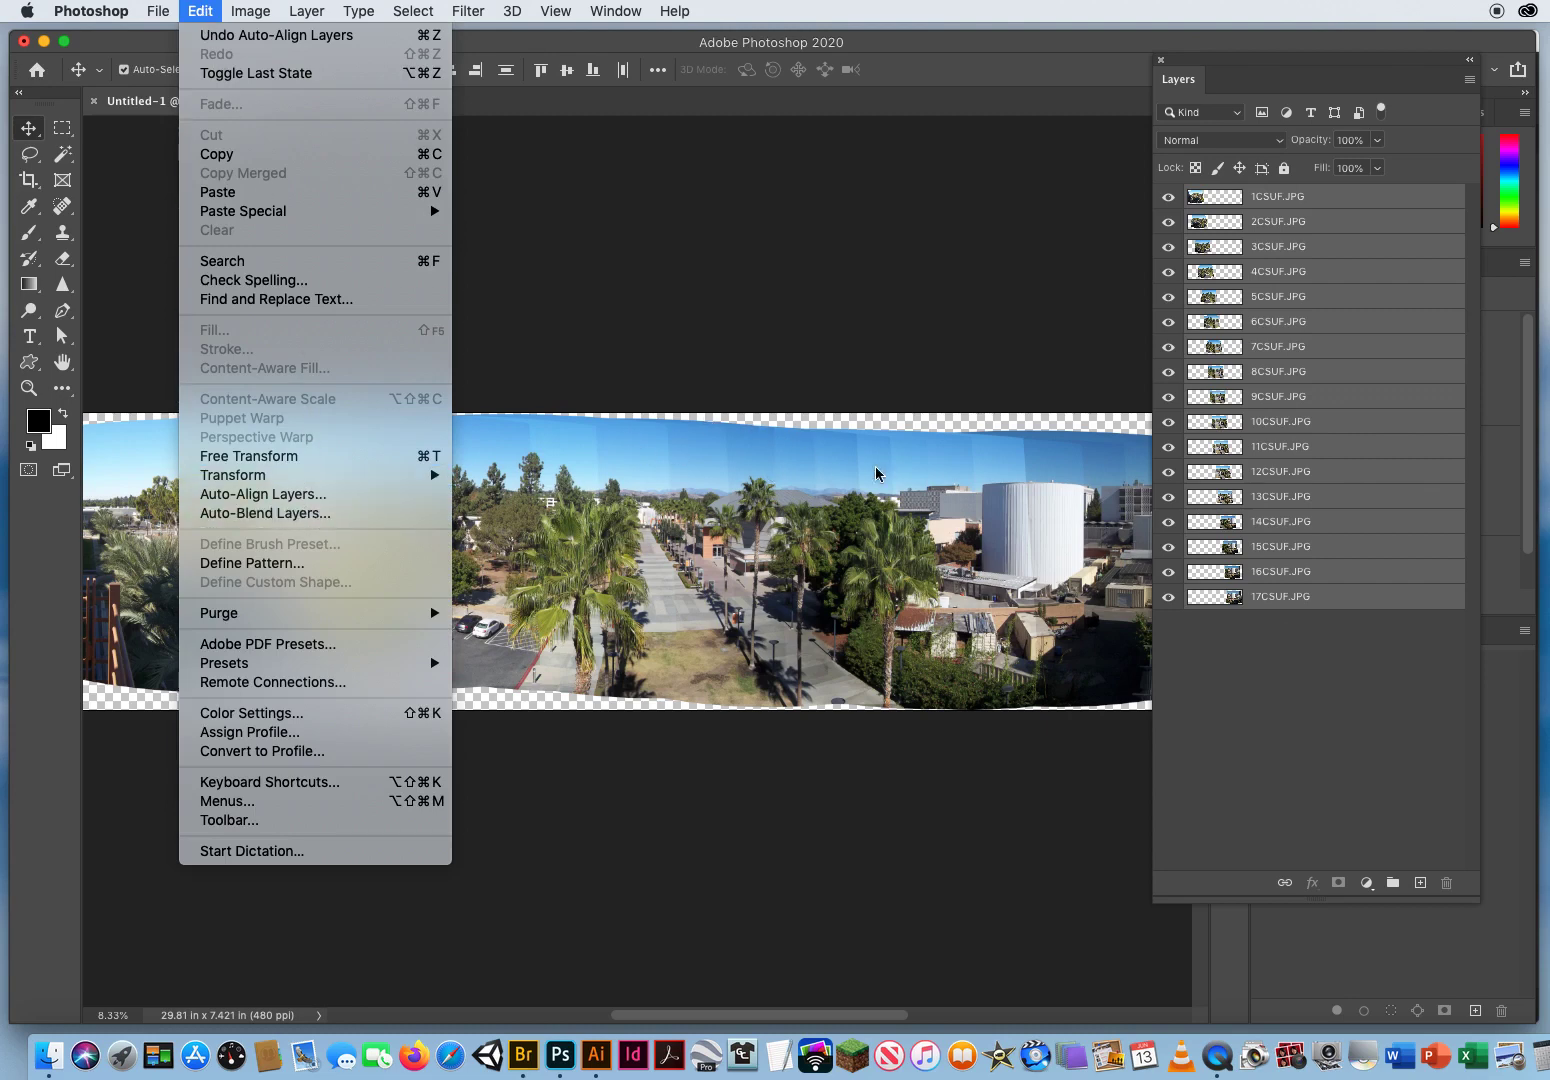
{"action": "left_click", "coordinate": [265, 515]}
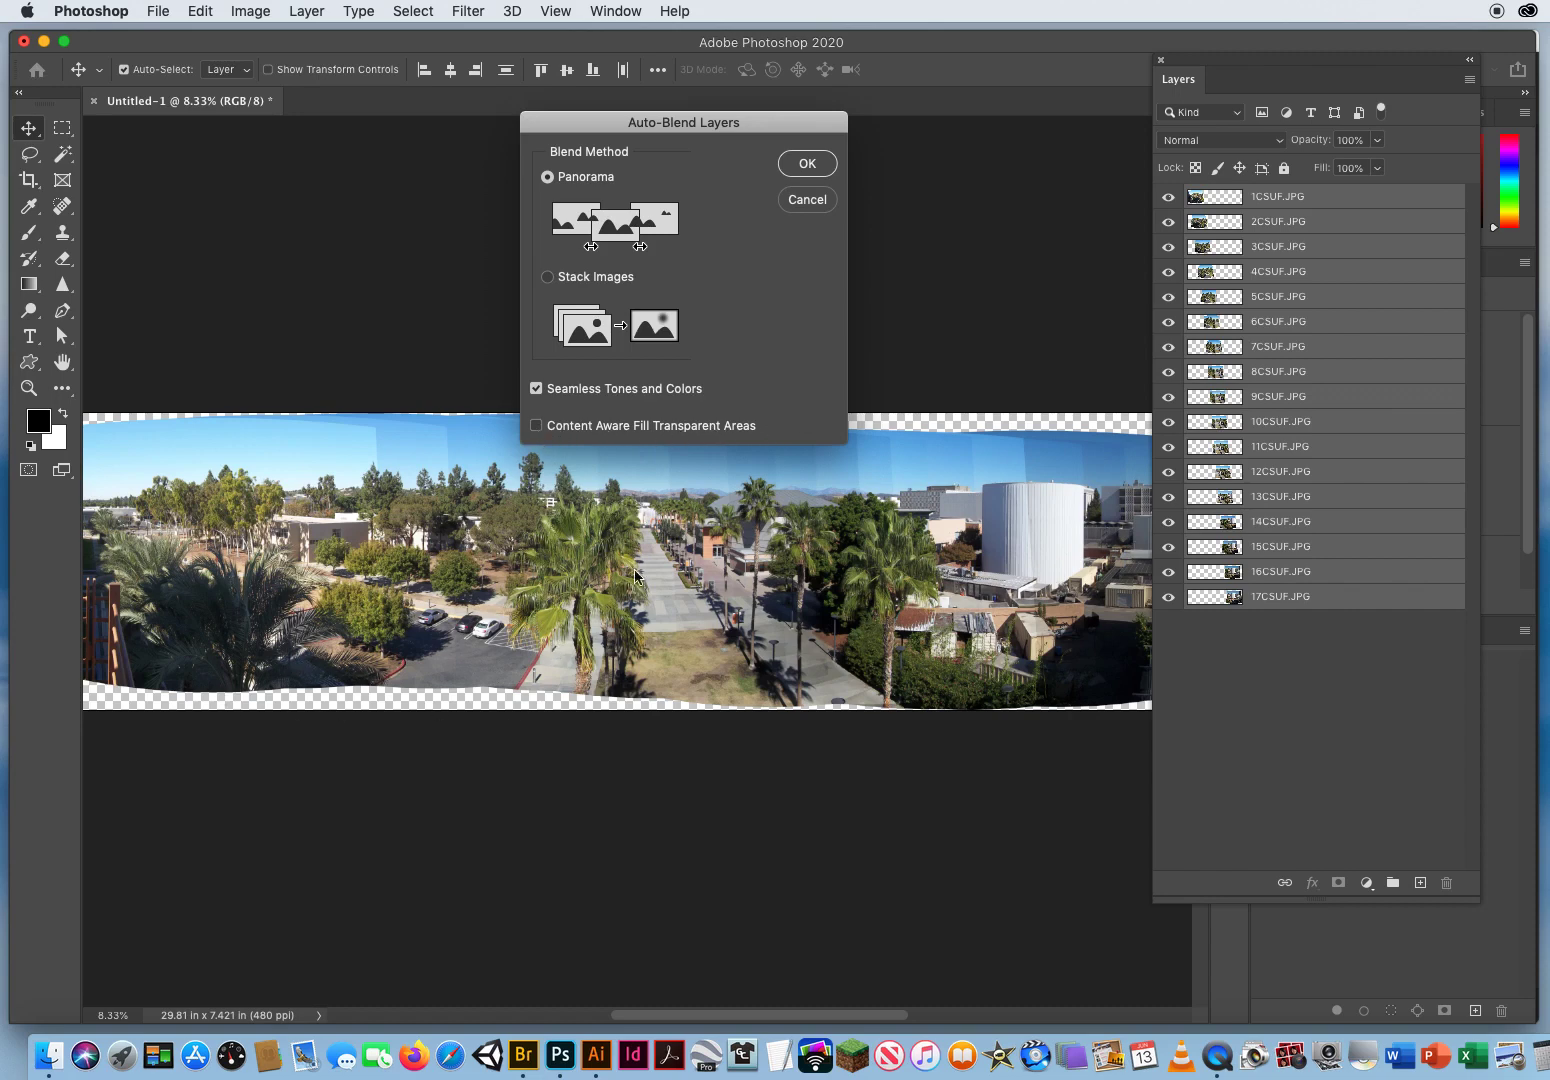
{"action": "left_click", "coordinate": [807, 164]}
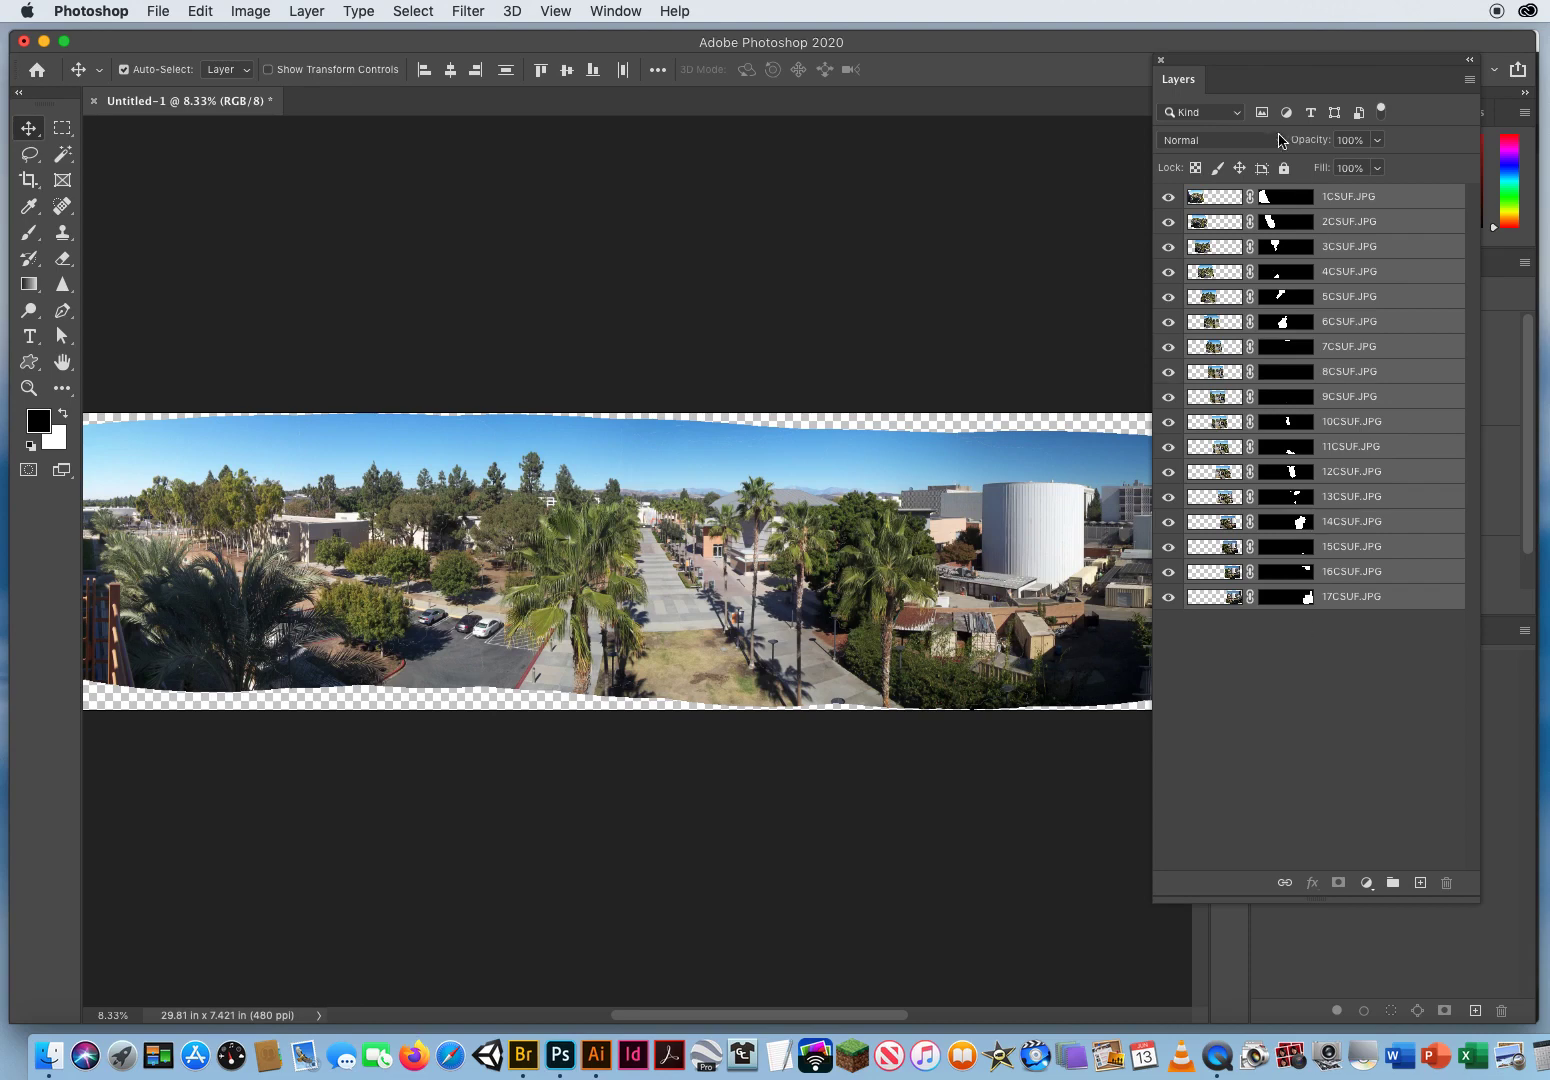
Step: Flatten all the blended photo layers into one background and move the floating Layers panel clear of the panorama
{"action": "left_click_drag", "start_coordinate": [1252, 59], "coordinate": [899, 68]}
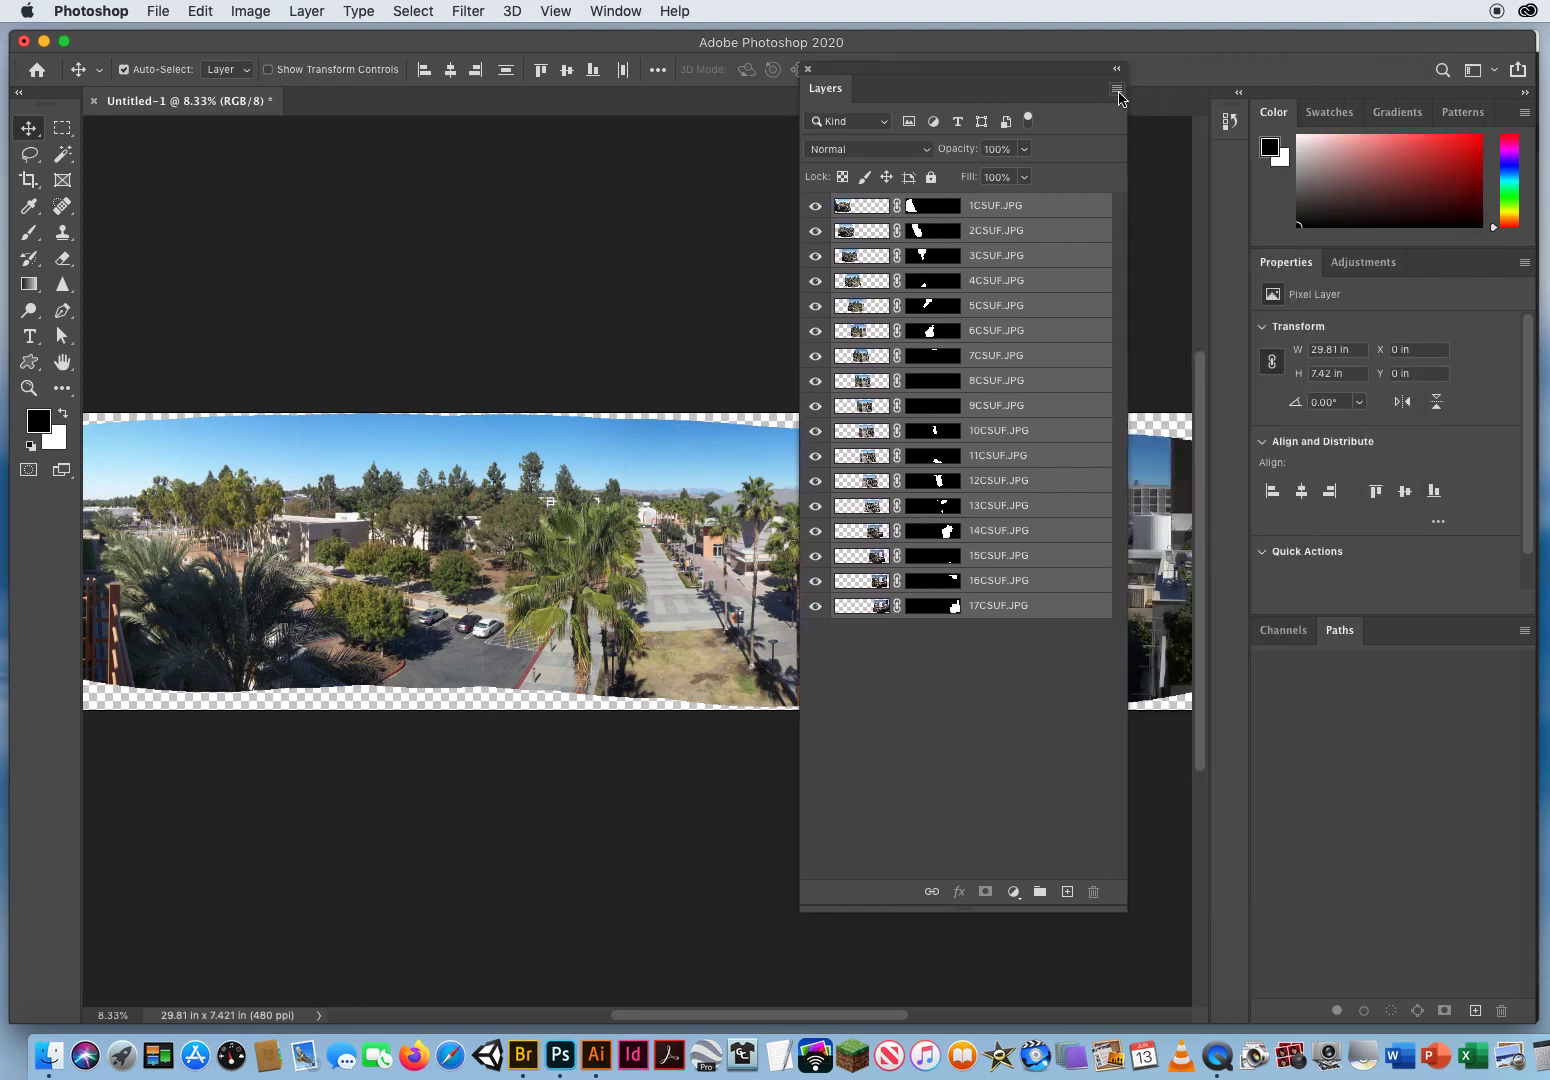
{"action": "left_click", "coordinate": [1117, 90]}
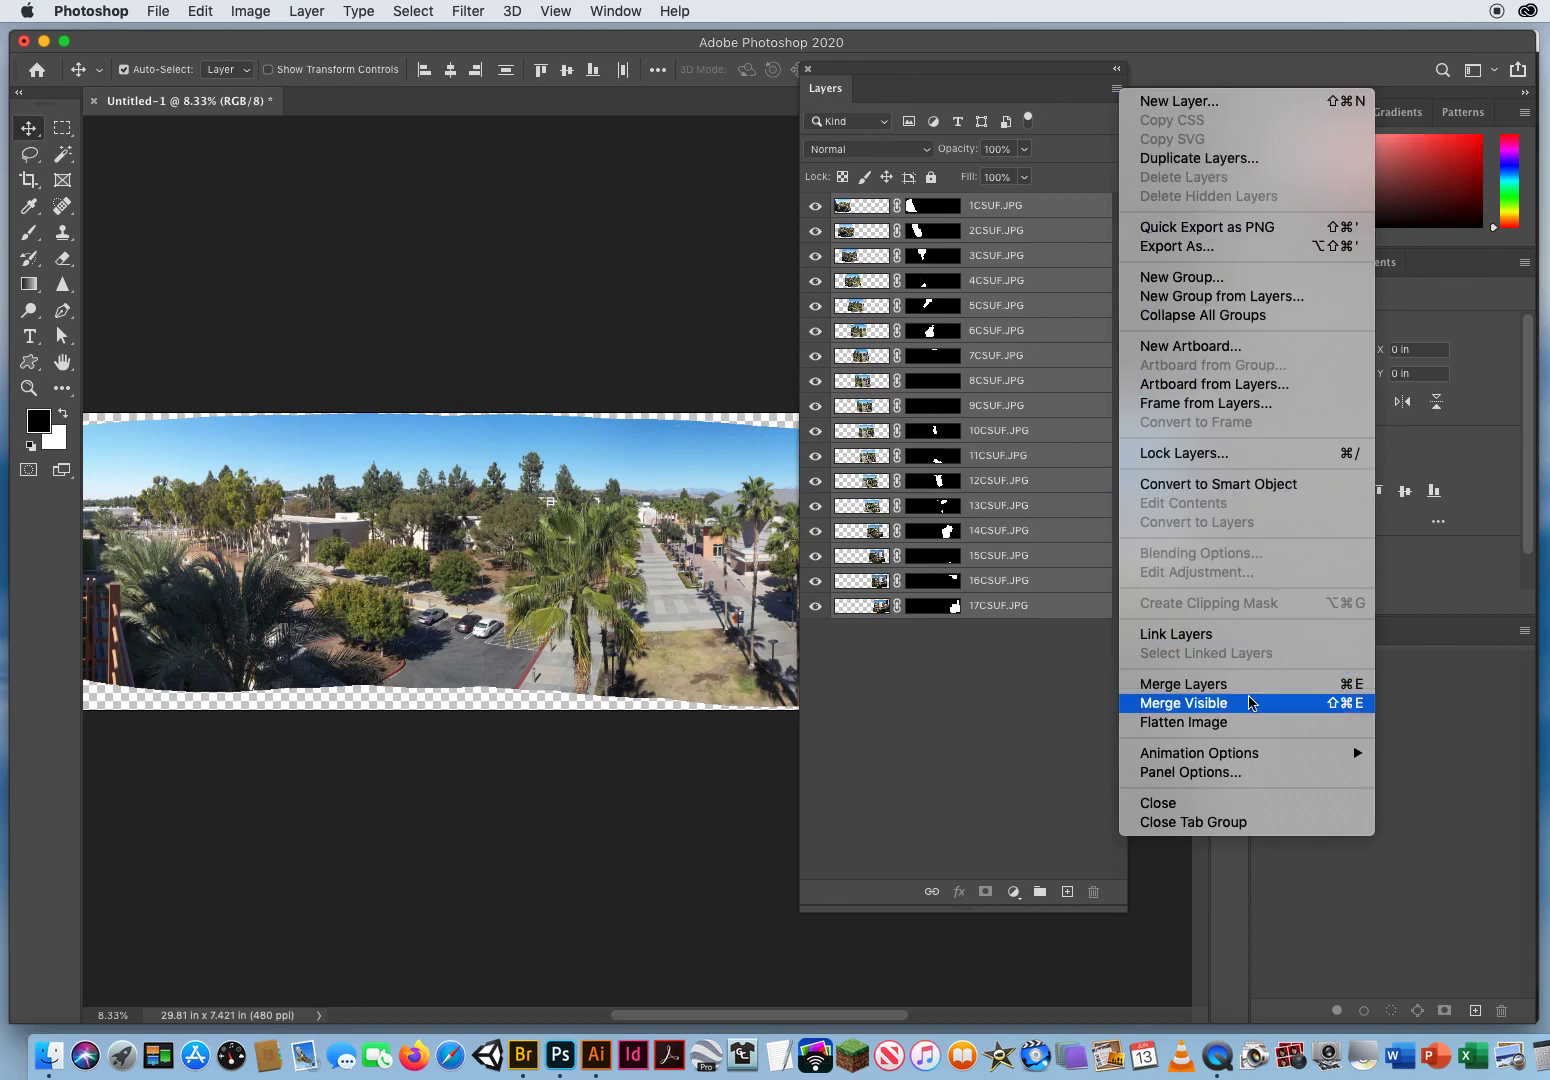
{"action": "left_click", "coordinate": [1227, 735]}
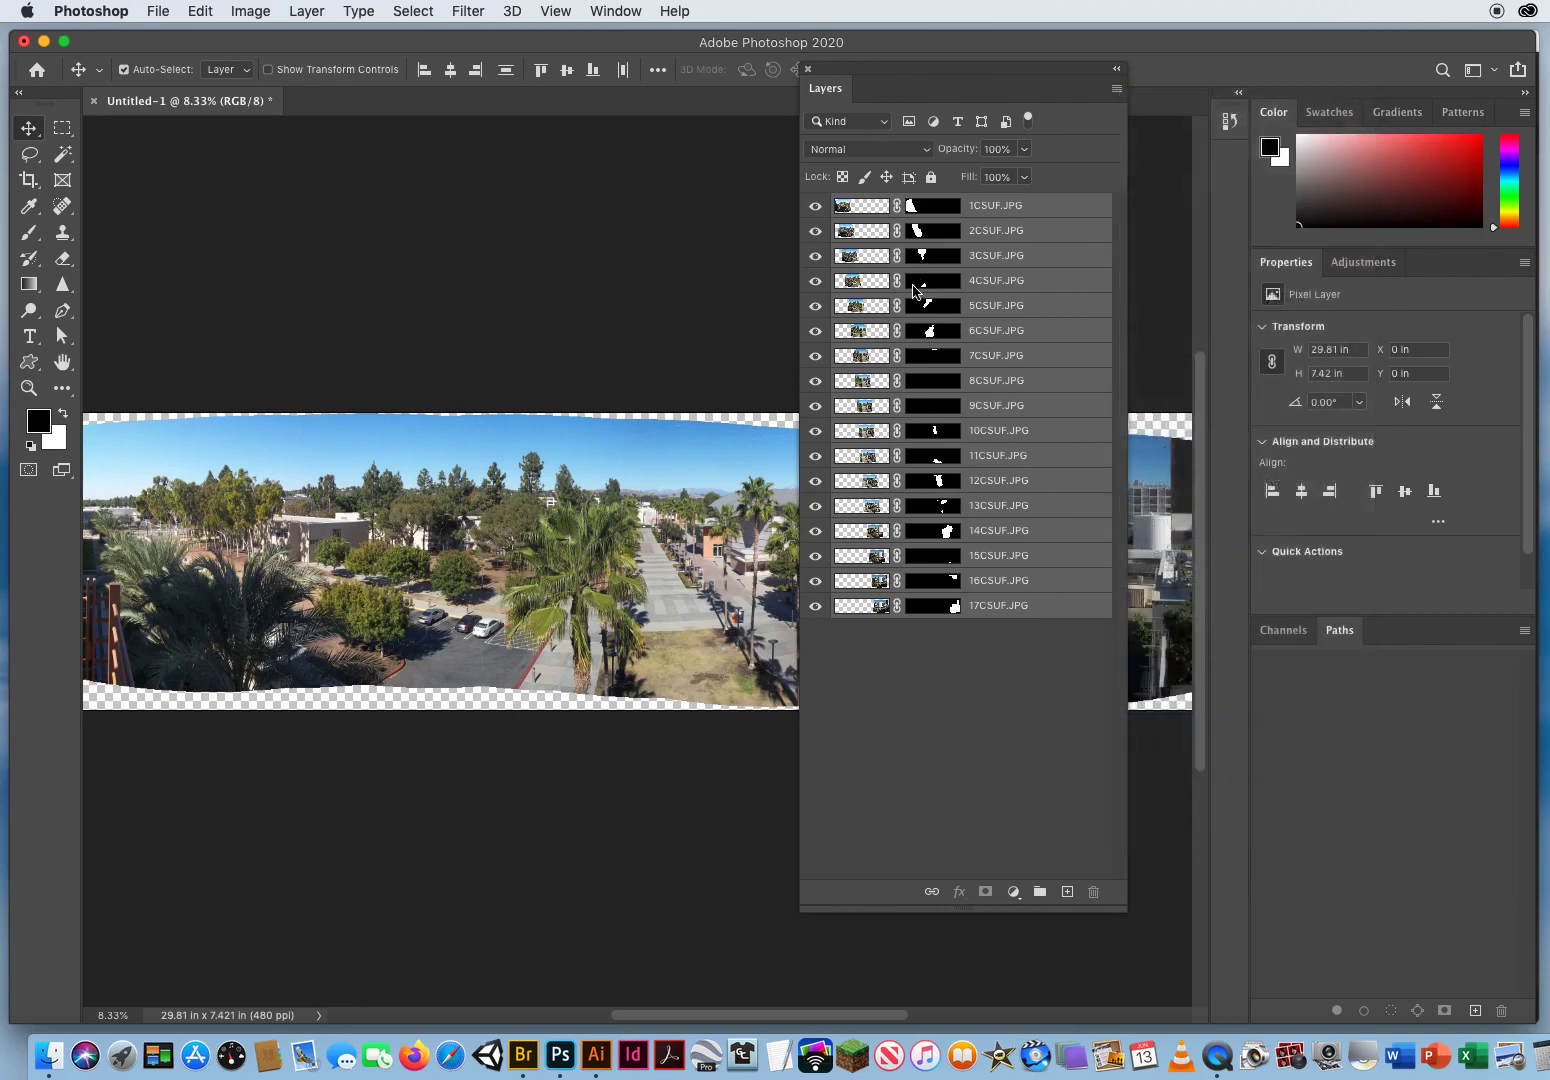
{"action": "left_click_drag", "start_coordinate": [885, 67], "coordinate": [1272, 72]}
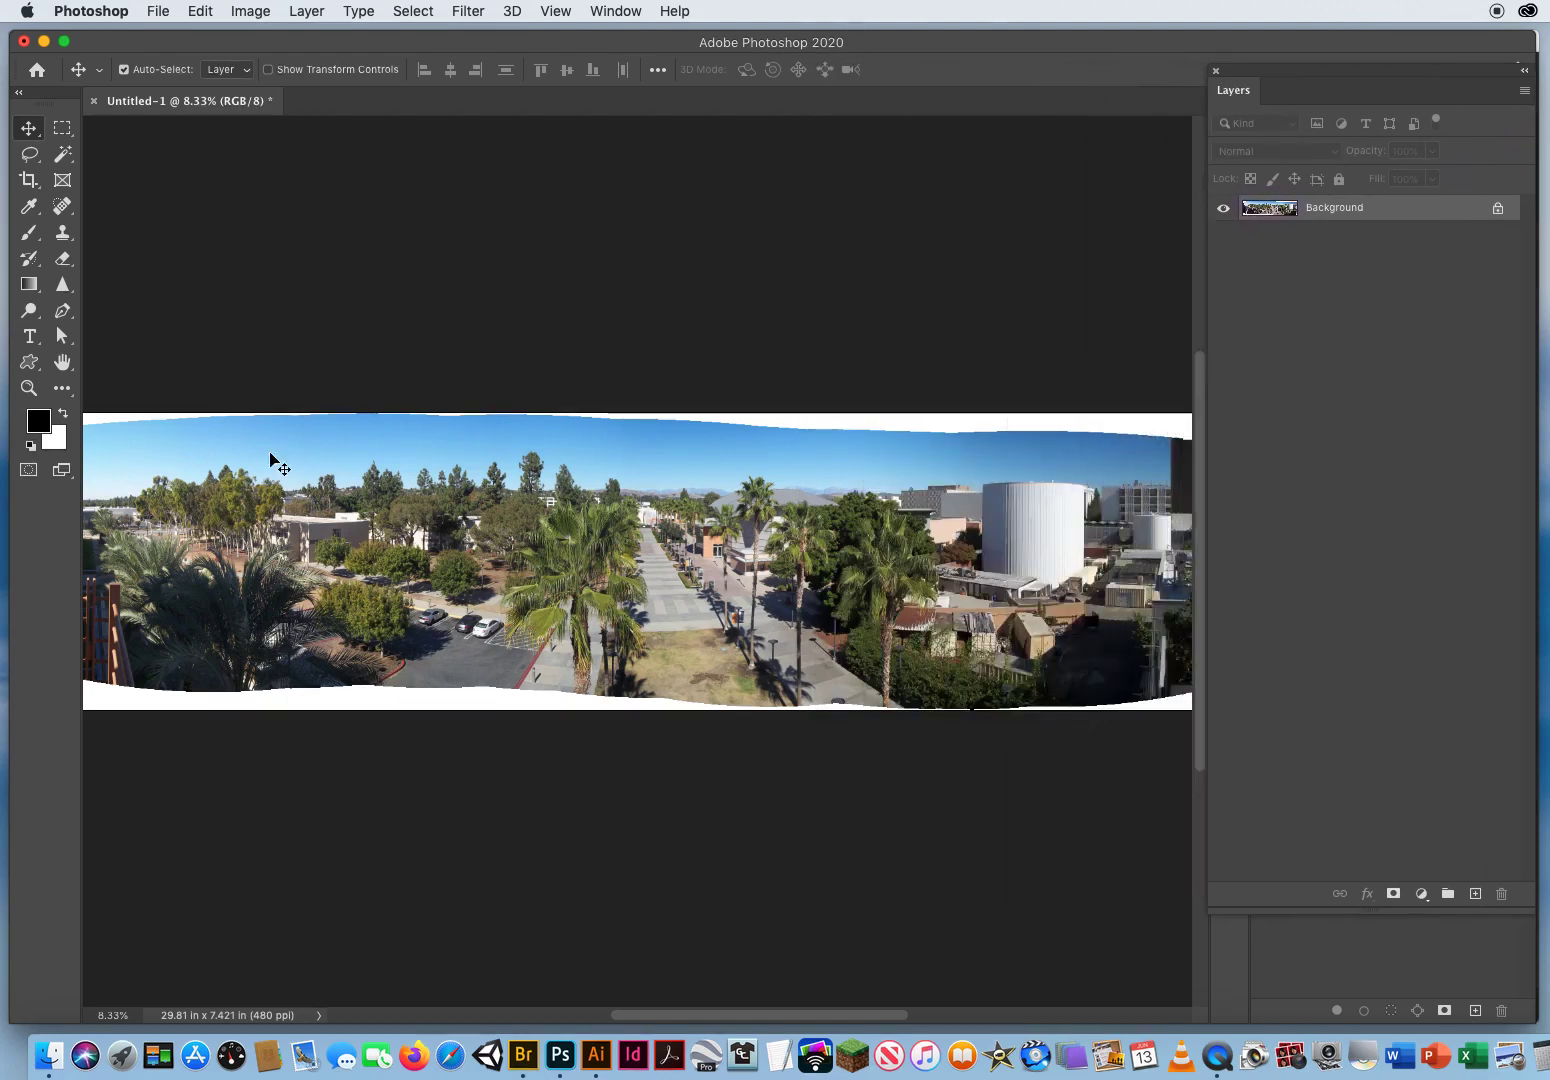
Step: Crop the panorama to about 28.85 by 5.64 in, cutting off the uneven white borders on all four sides
{"action": "left_click", "coordinate": [29, 388]}
{"action": "left_click_drag", "start_coordinate": [563, 530], "coordinate": [464, 432]}
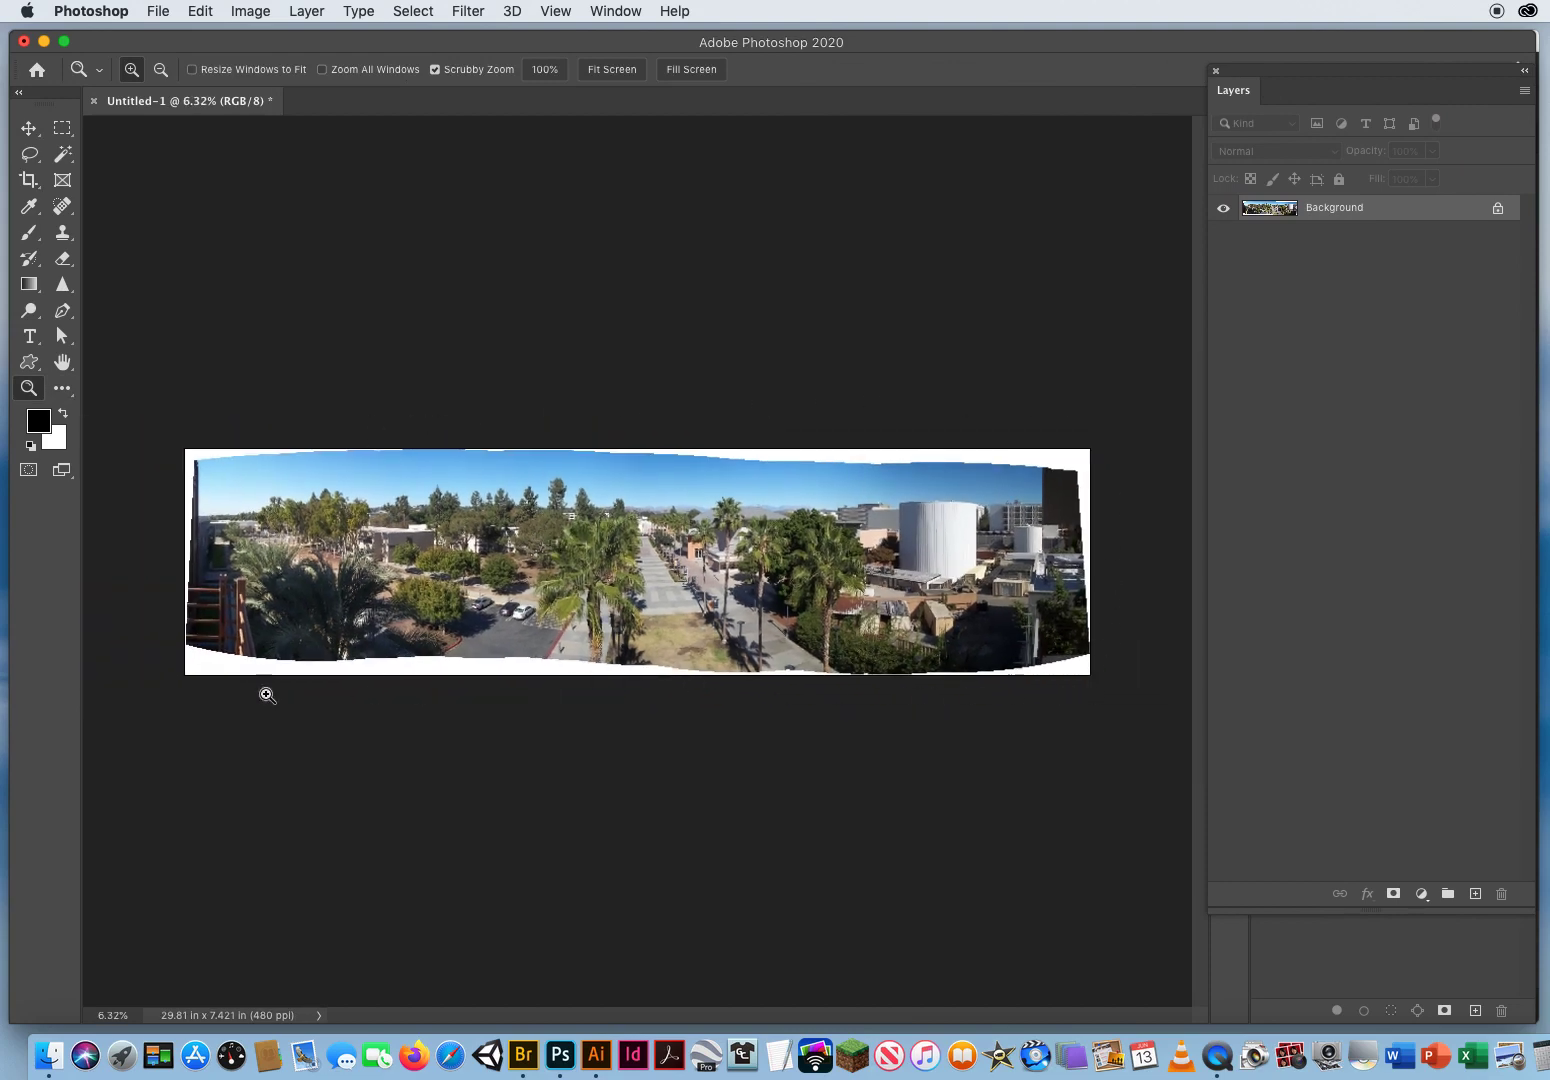
{"action": "left_click", "coordinate": [28, 180]}
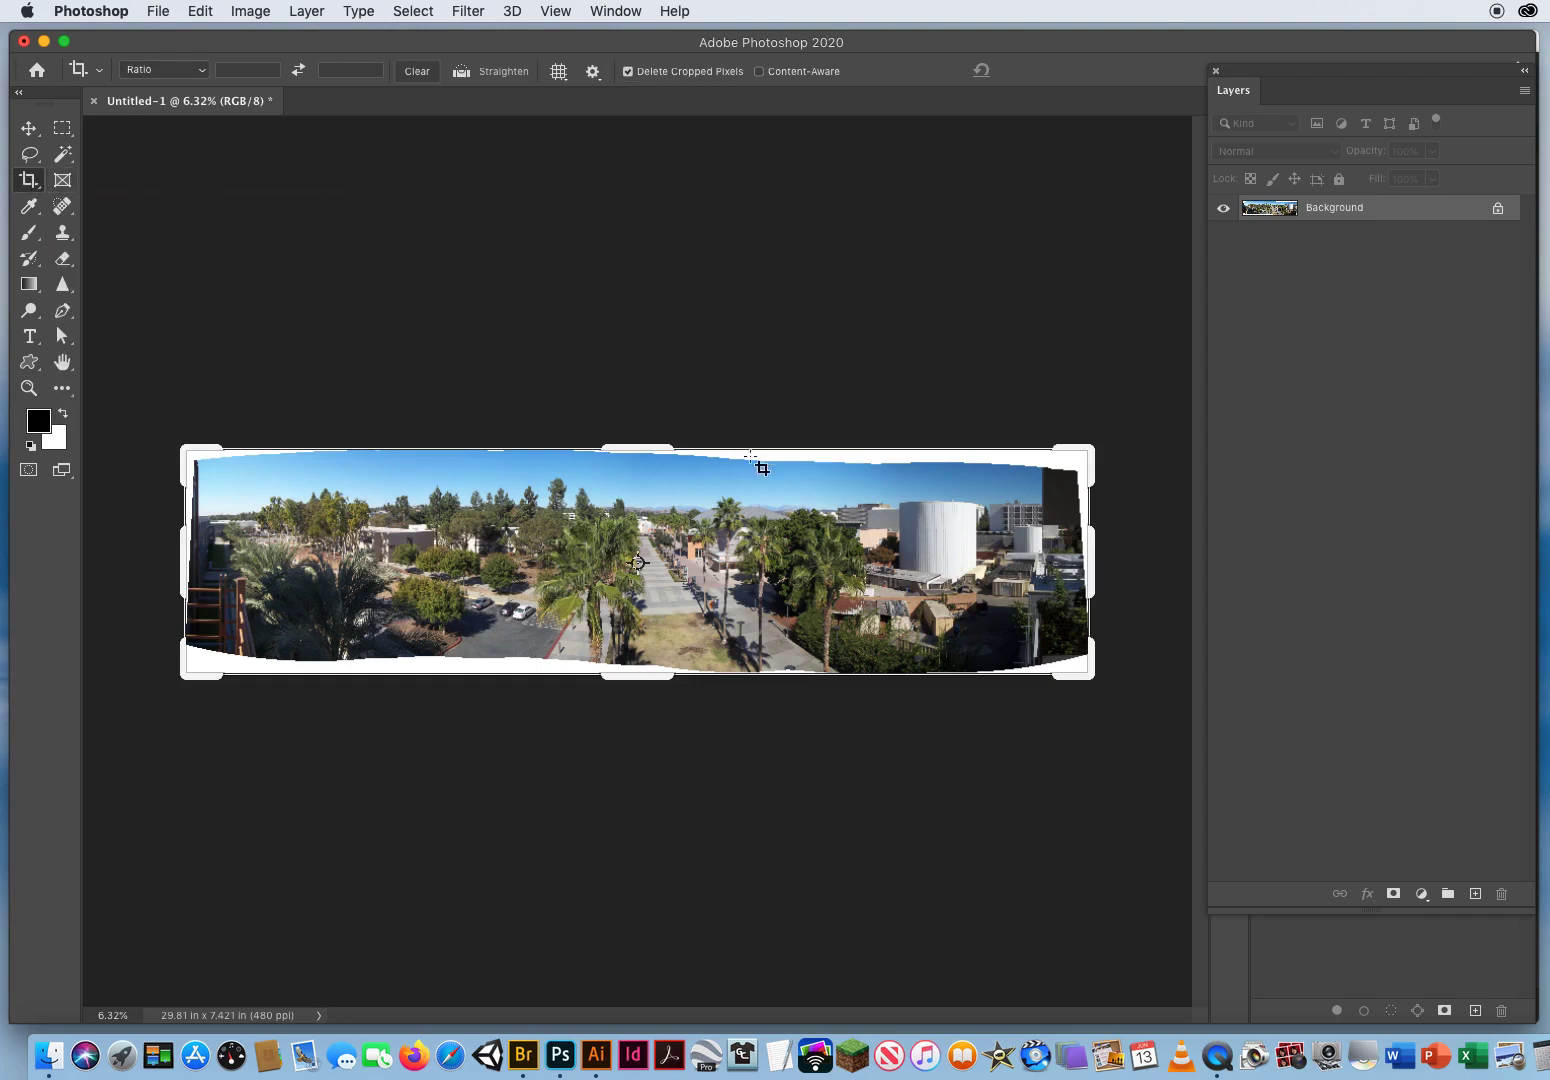
{"action": "left_click_drag", "start_coordinate": [633, 445], "coordinate": [631, 433]}
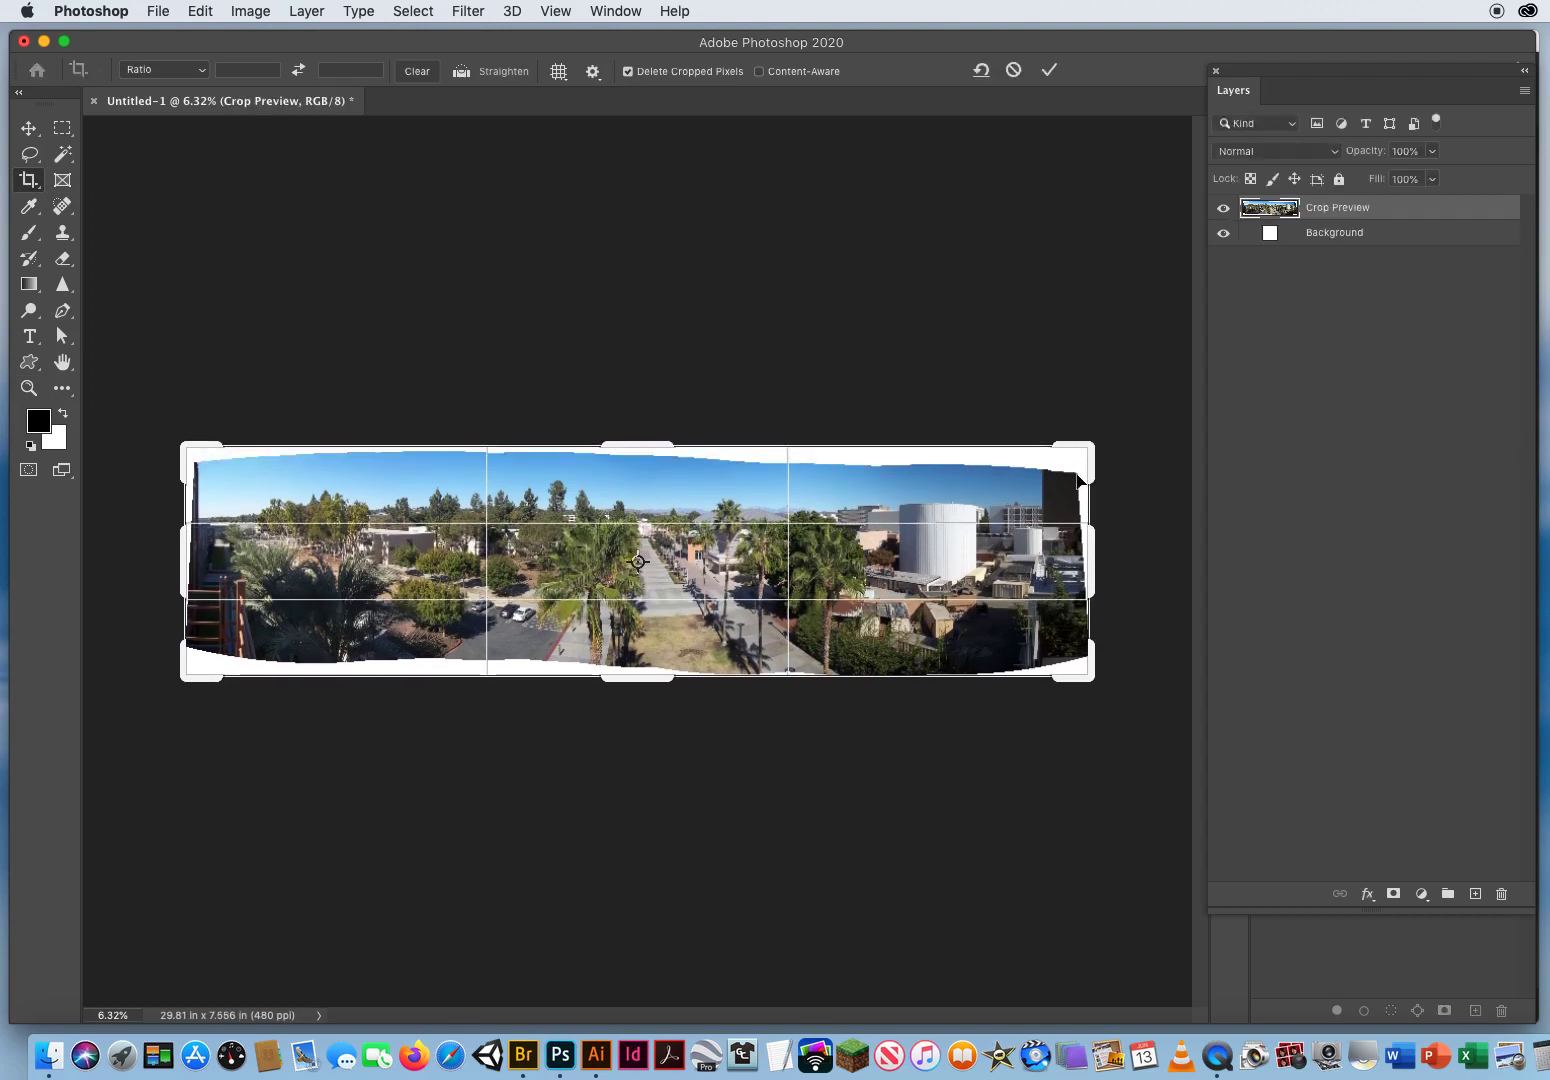
{"action": "left_click_drag", "start_coordinate": [649, 445], "coordinate": [649, 464]}
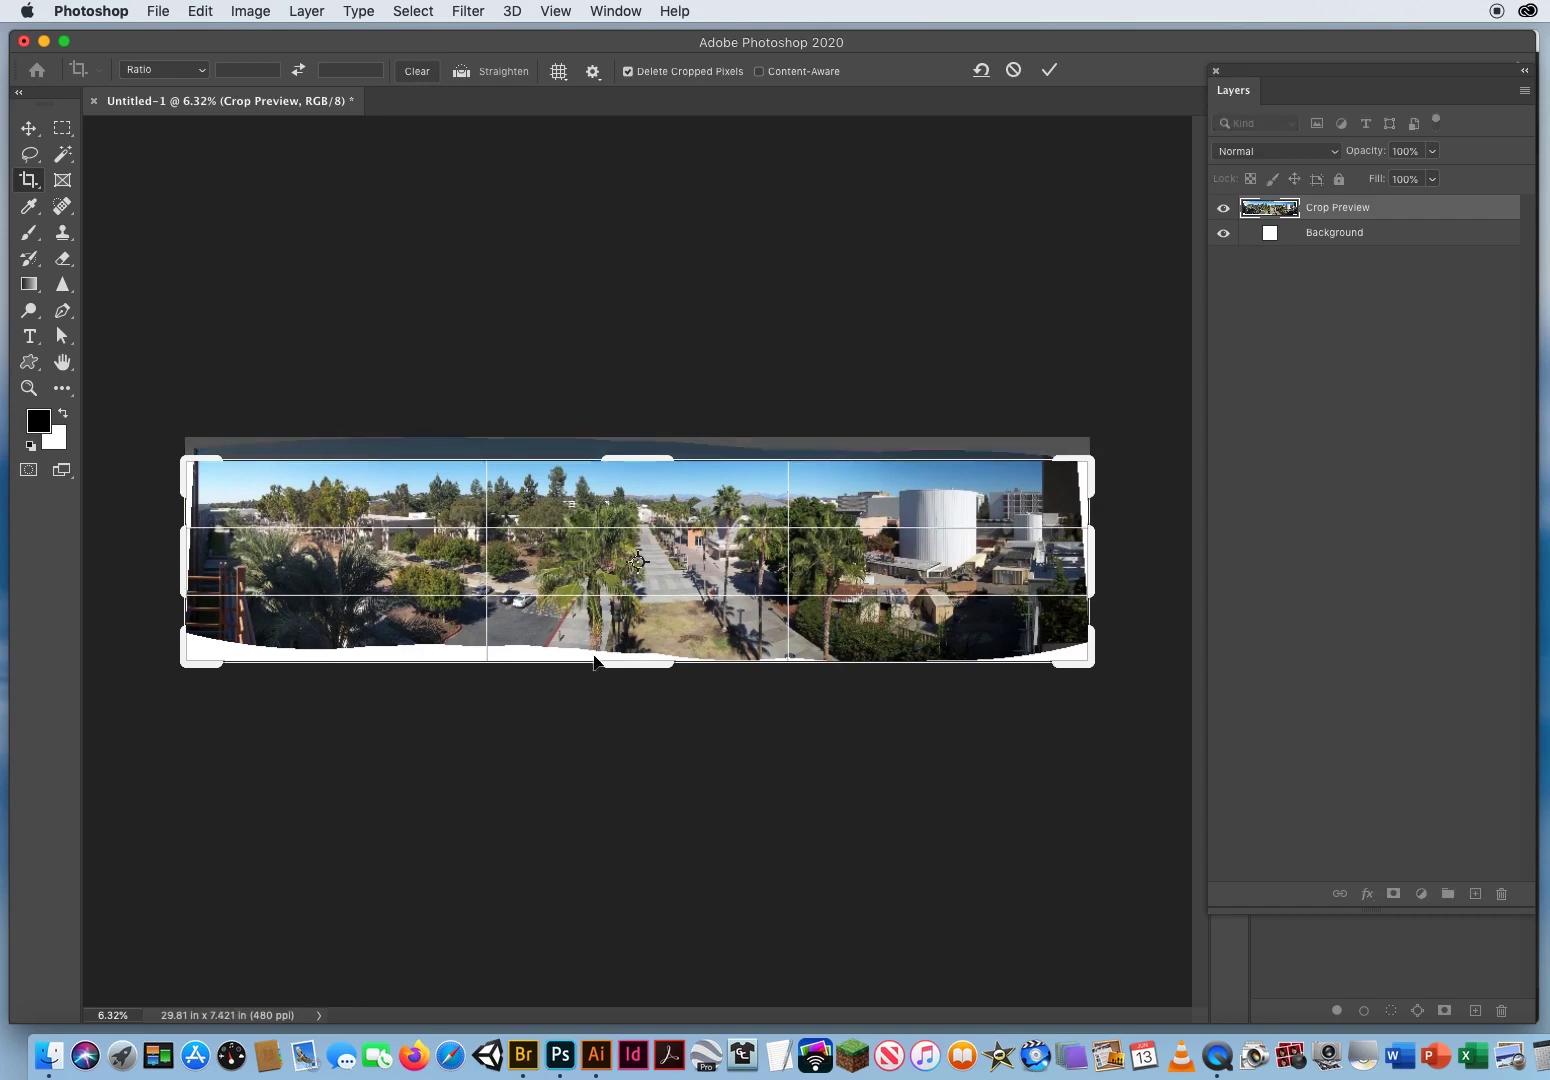
{"action": "left_click_drag", "start_coordinate": [631, 664], "coordinate": [633, 652]}
{"action": "left_click_drag", "start_coordinate": [184, 577], "coordinate": [191, 577]}
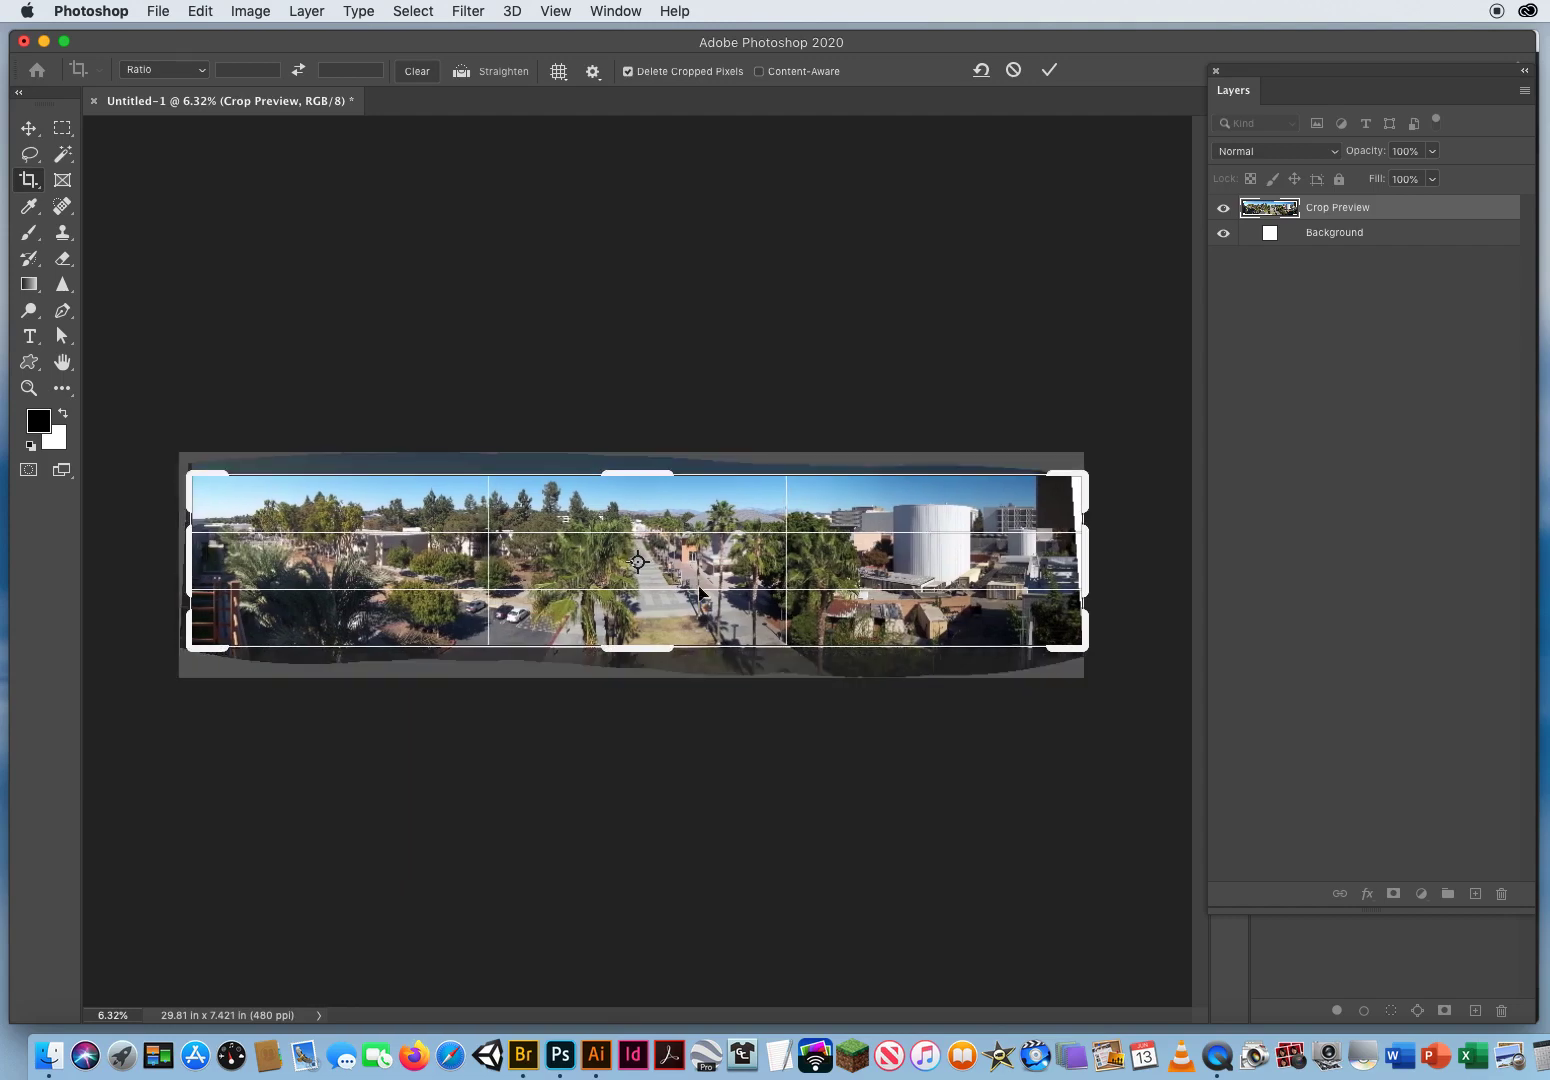
{"action": "left_click_drag", "start_coordinate": [1071, 569], "coordinate": [1068, 569]}
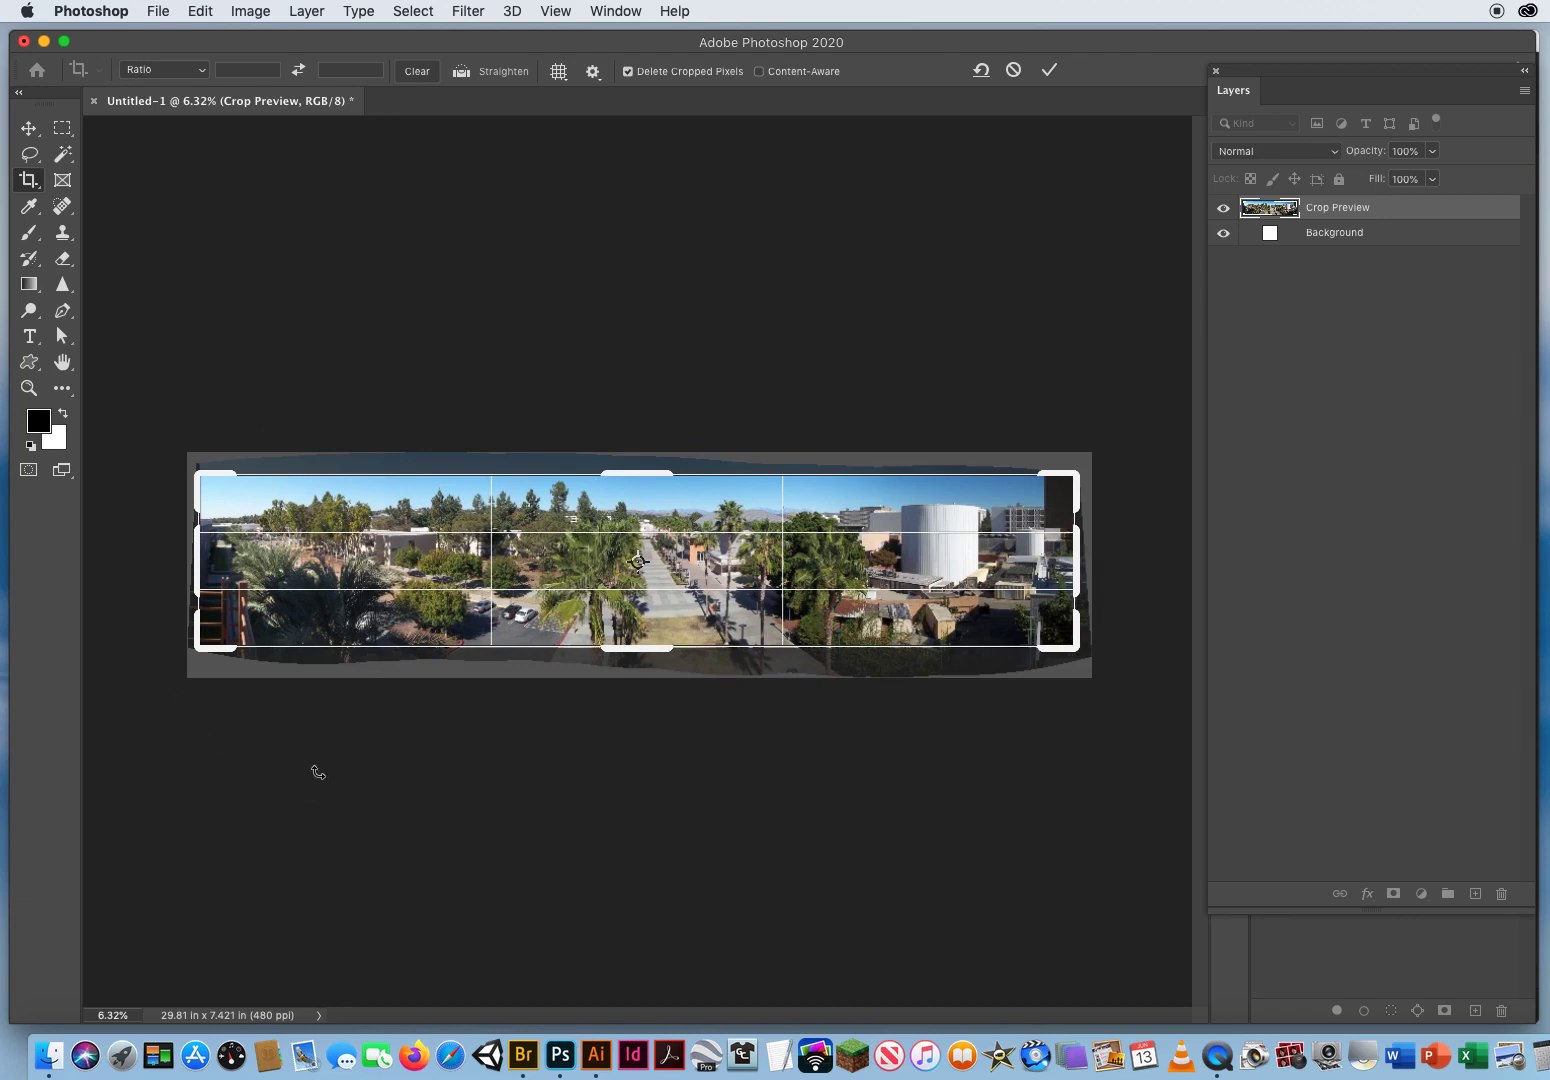
{"action": "key", "text": "Return"}
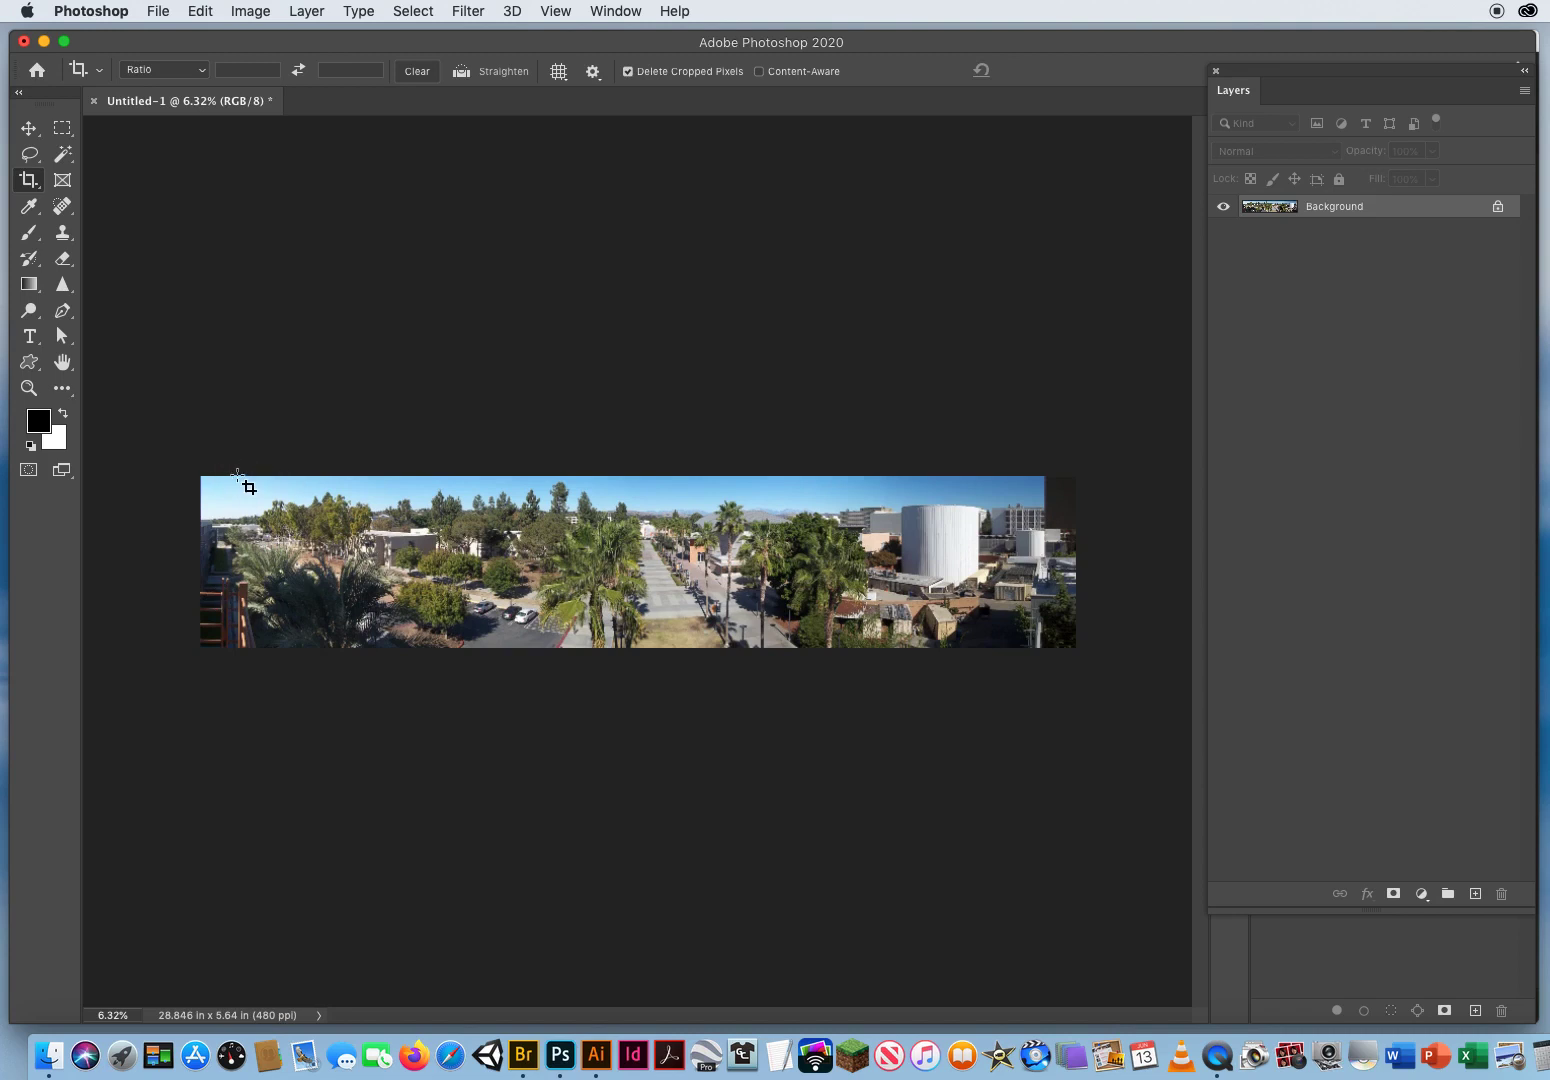
{"action": "left_click", "coordinate": [697, 537]}
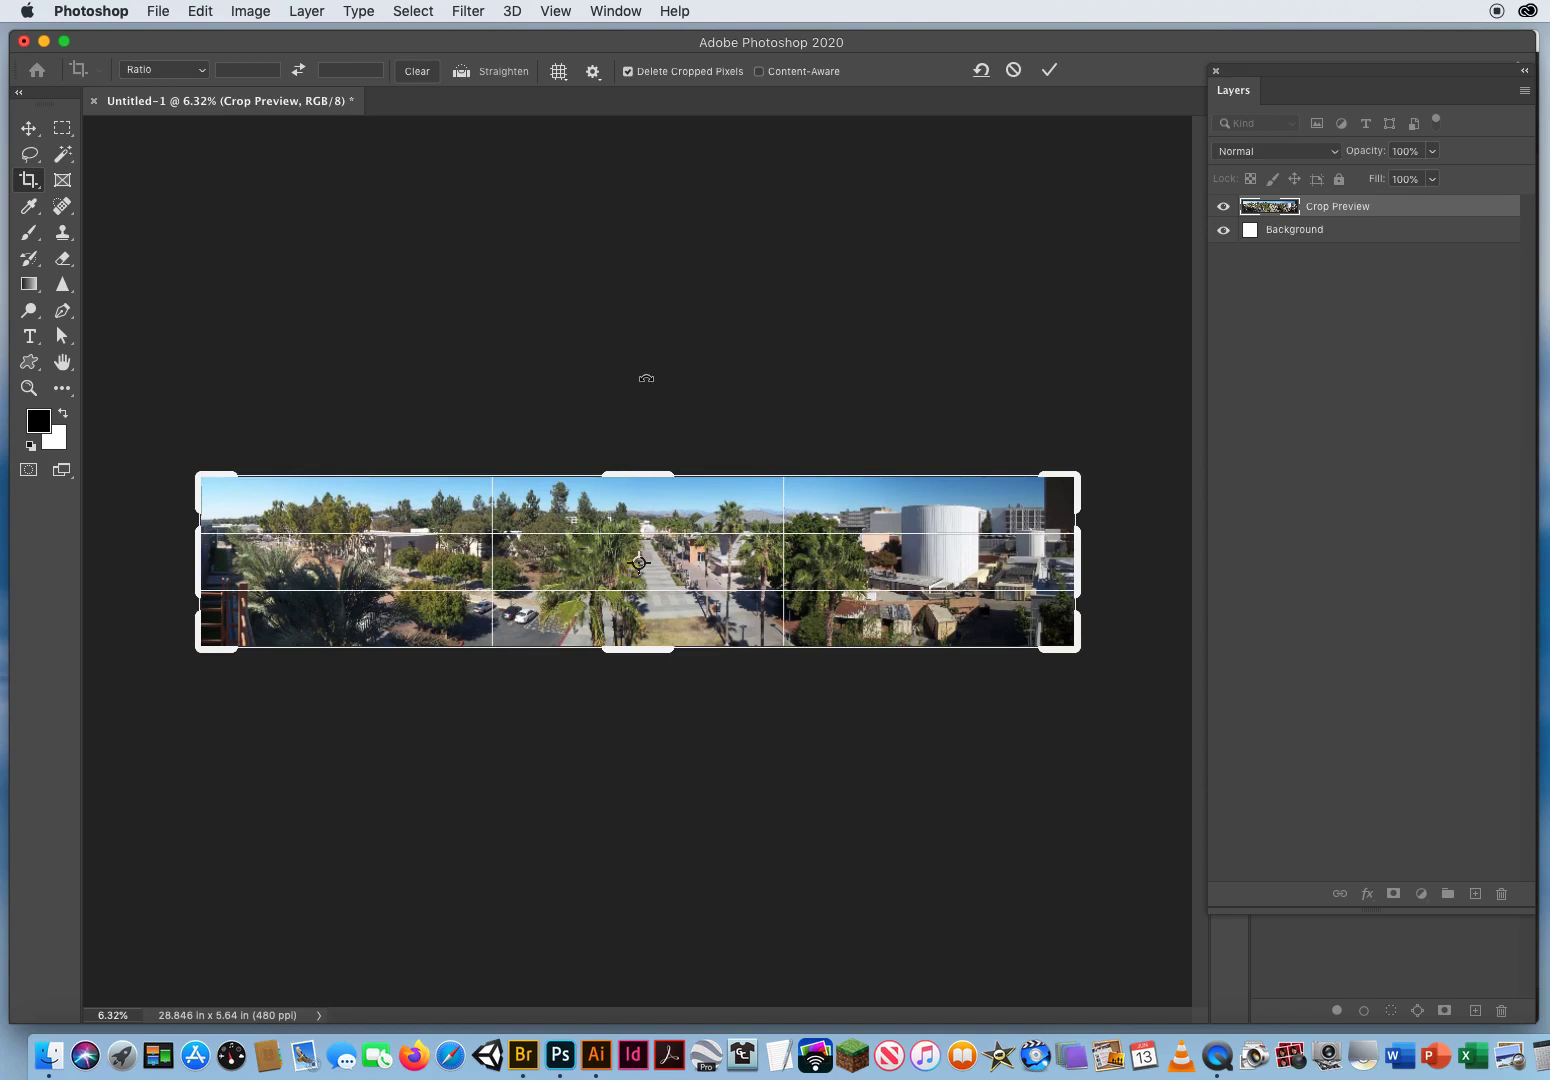
{"action": "key", "text": "Return"}
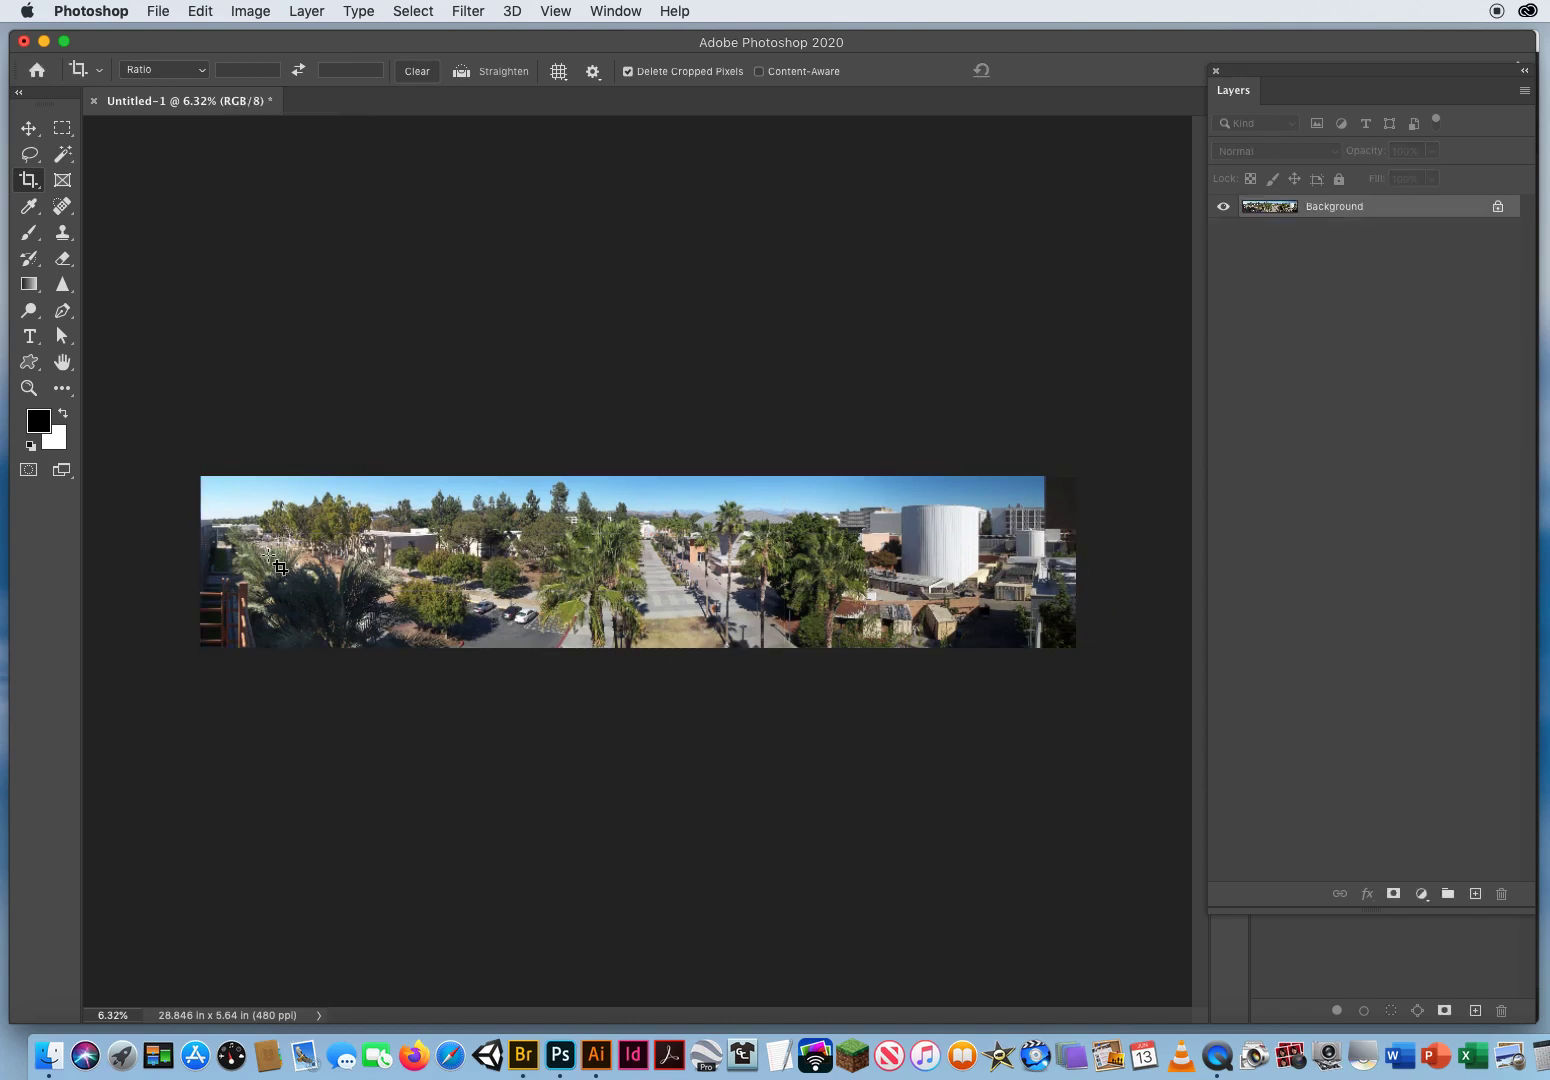
Step: Start a Hue/Saturation adjustment on the panorama and set the Reds saturation to +32
{"action": "left_click", "coordinate": [30, 388]}
{"action": "left_click", "coordinate": [392, 578]}
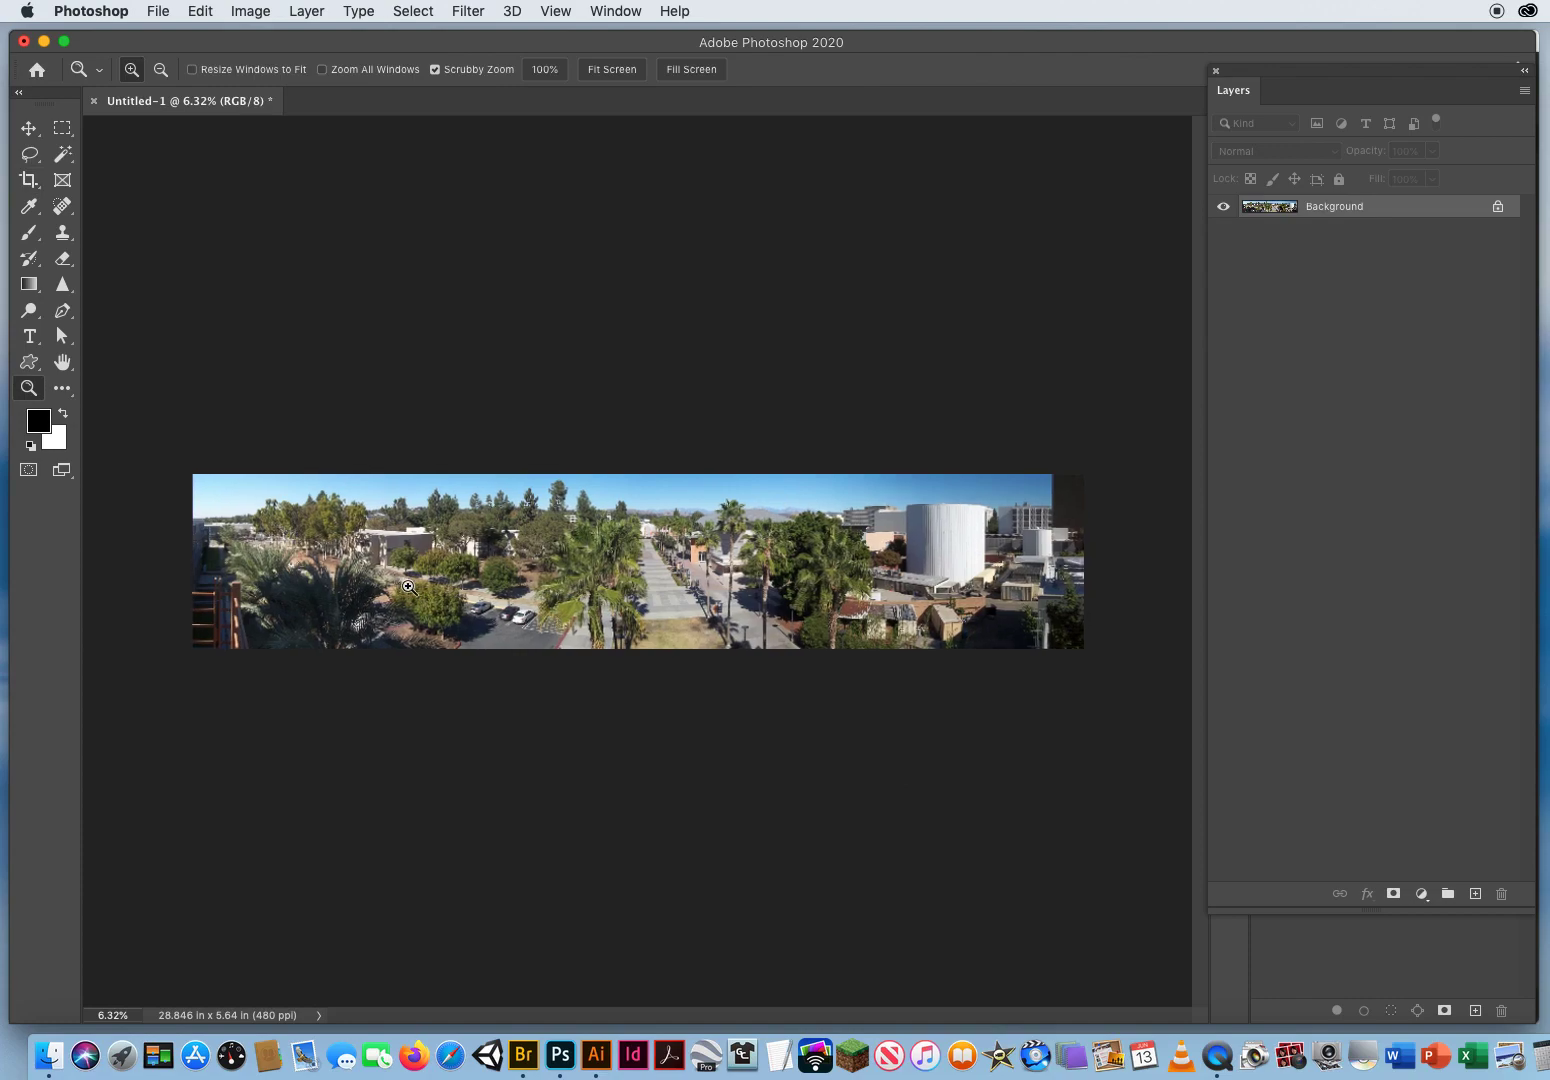
{"action": "left_click_drag", "start_coordinate": [380, 573], "coordinate": [734, 622]}
{"action": "left_click_drag", "start_coordinate": [262, 572], "coordinate": [963, 553]}
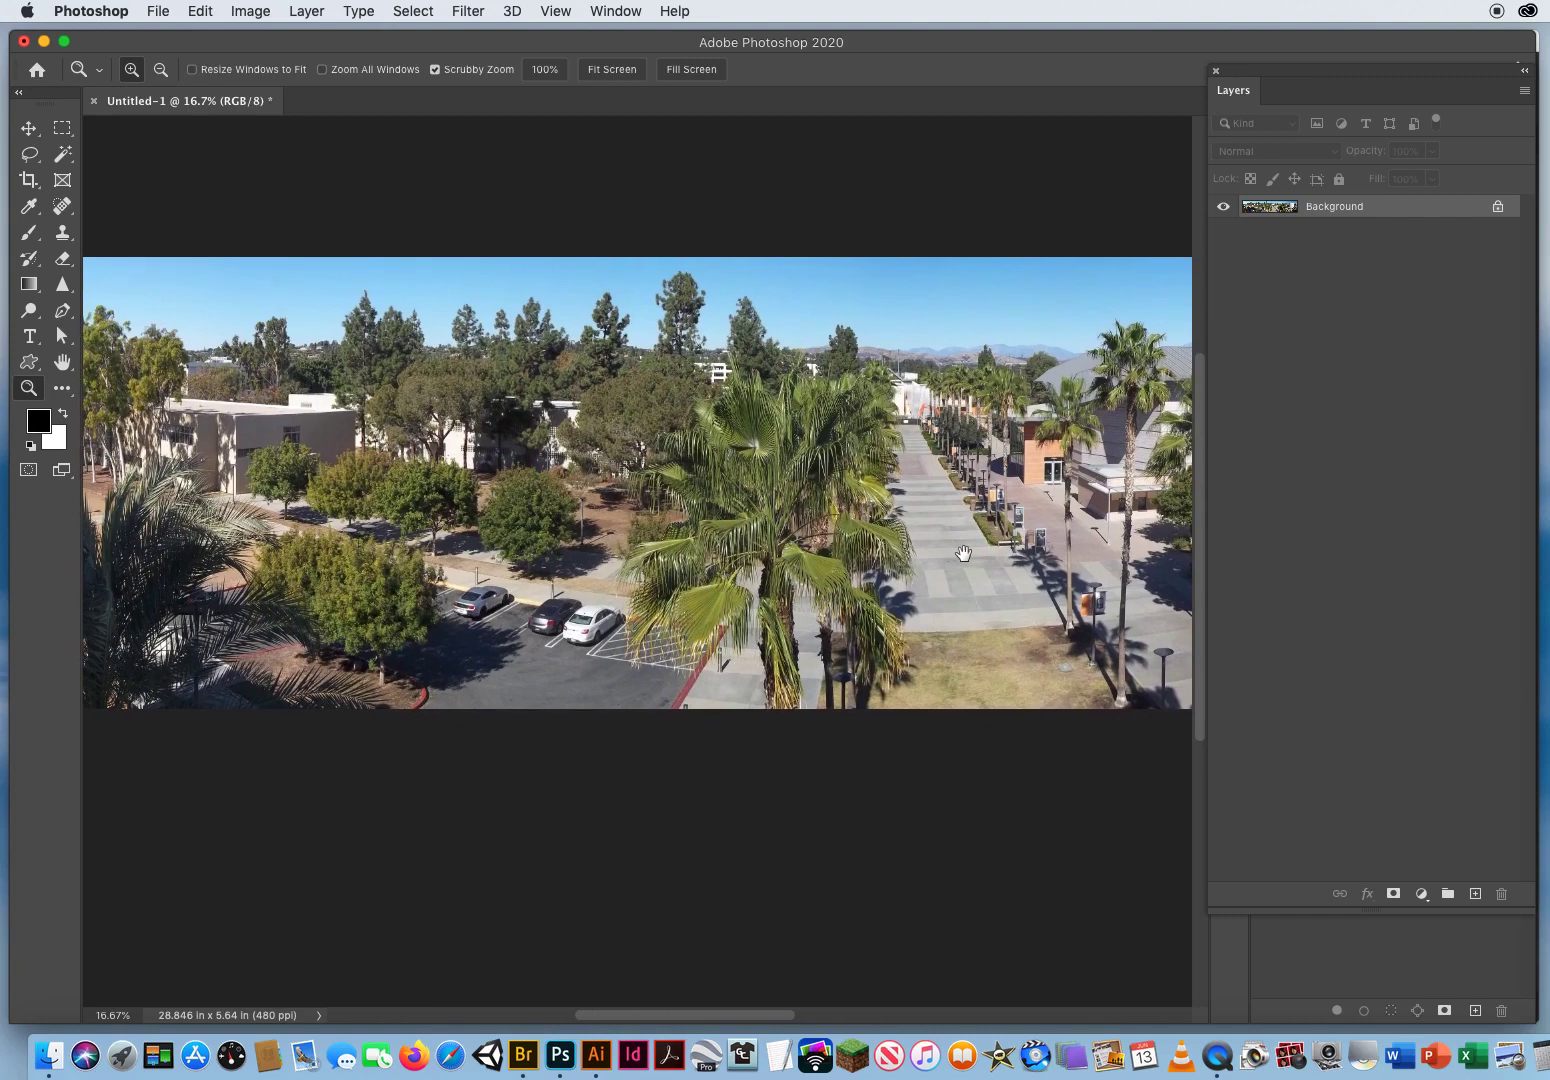
{"action": "left_click_drag", "start_coordinate": [455, 478], "coordinate": [680, 483]}
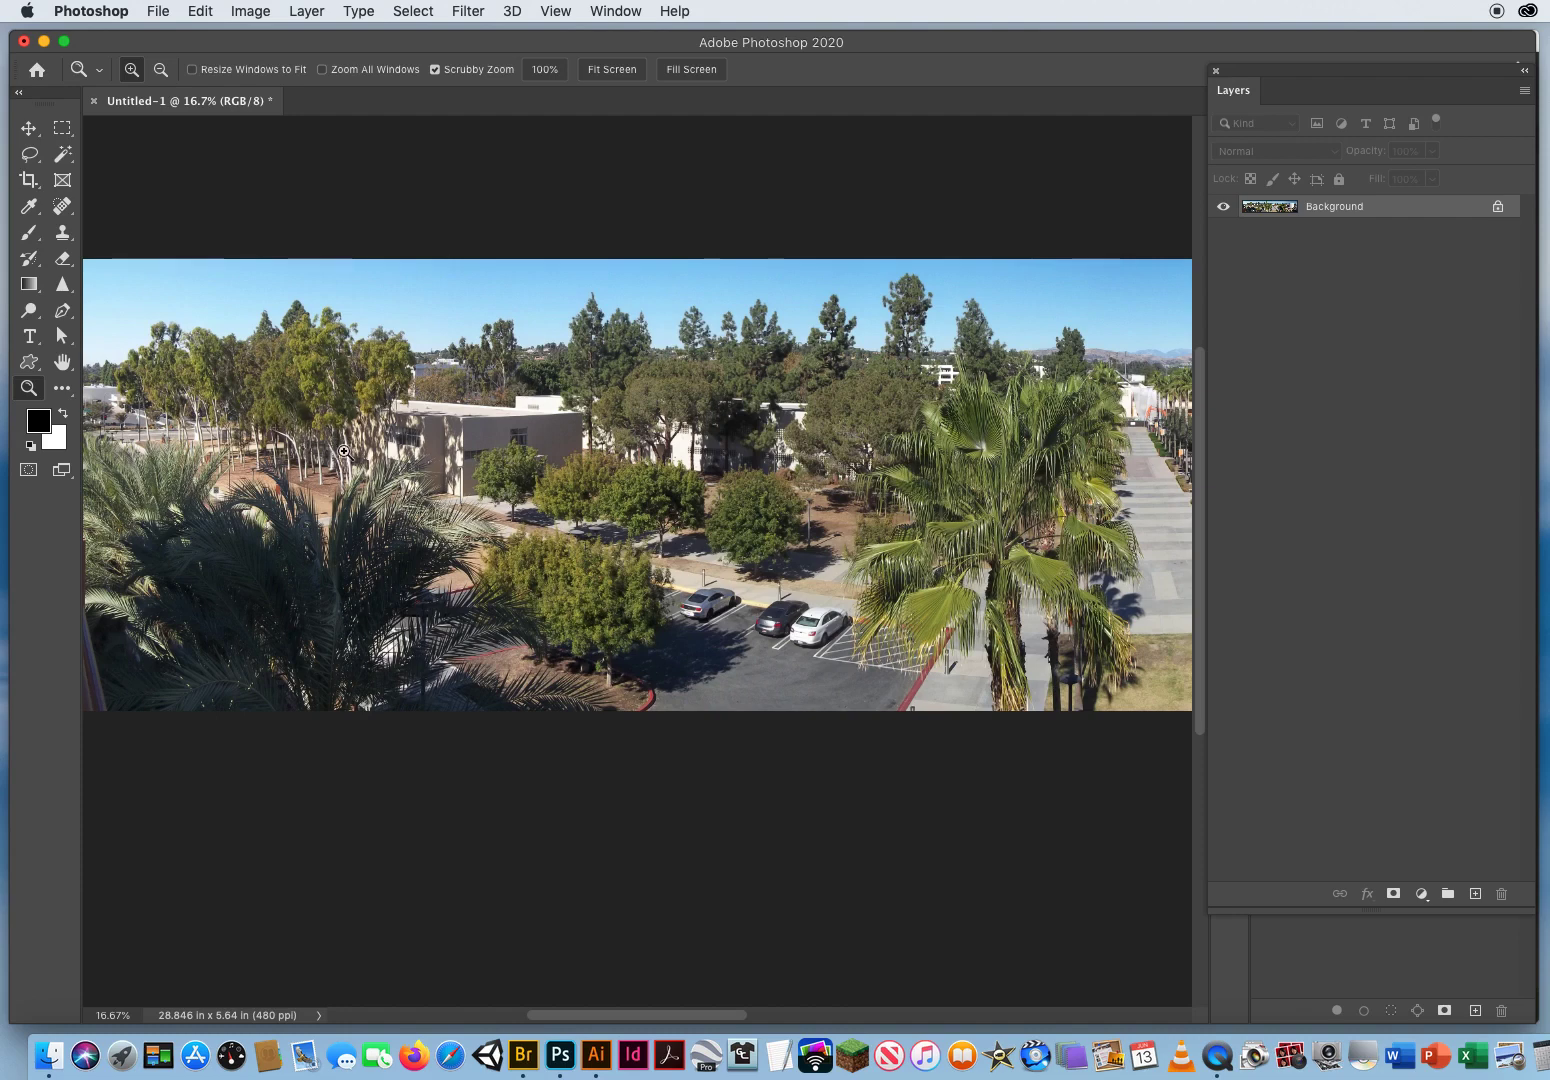
{"action": "left_click", "coordinate": [256, 13]}
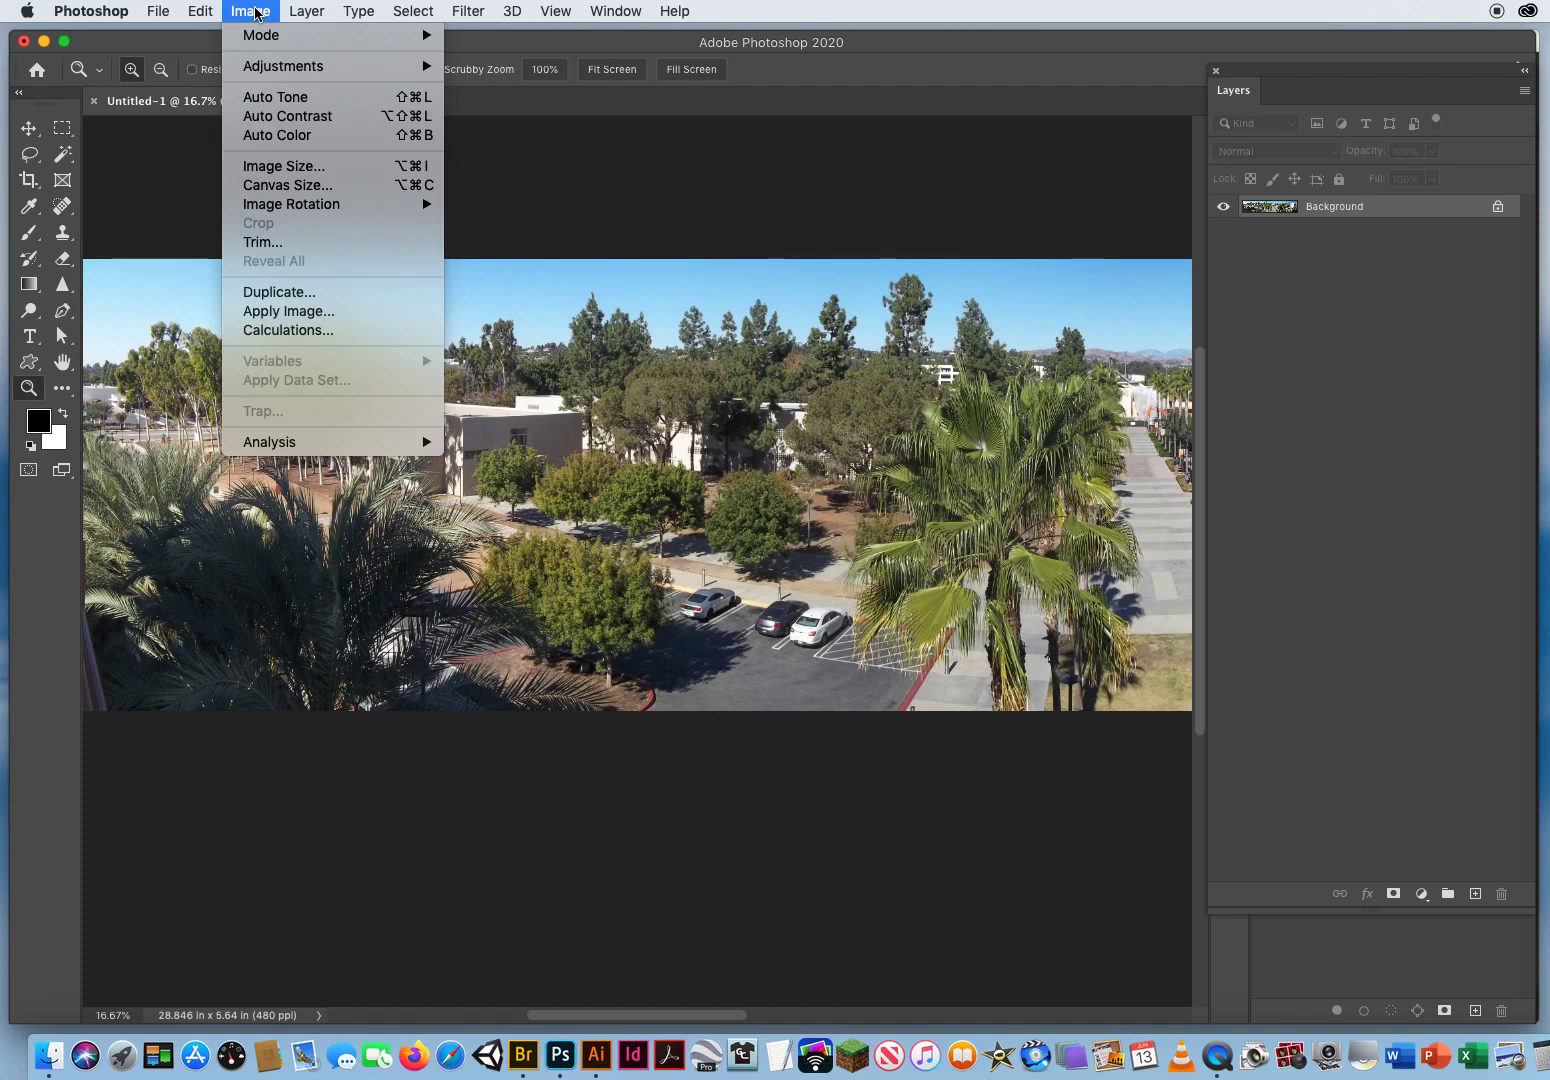
{"action": "mouse_move", "coordinate": [260, 72]}
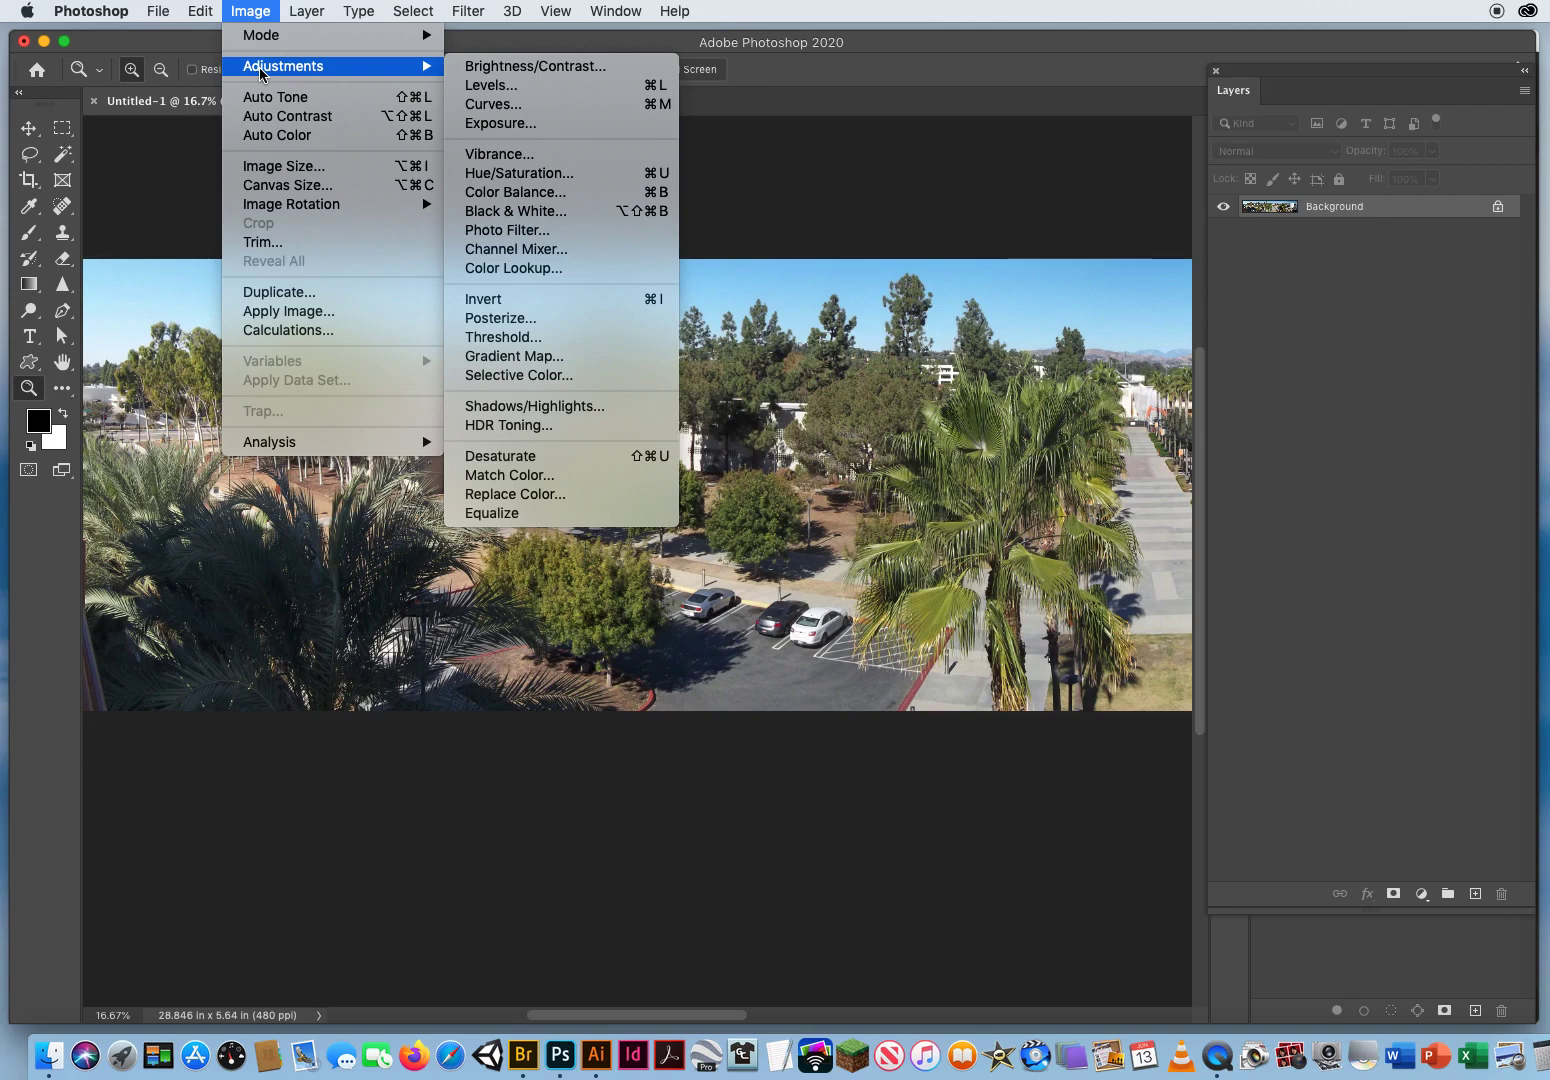
{"action": "left_click", "coordinate": [560, 180]}
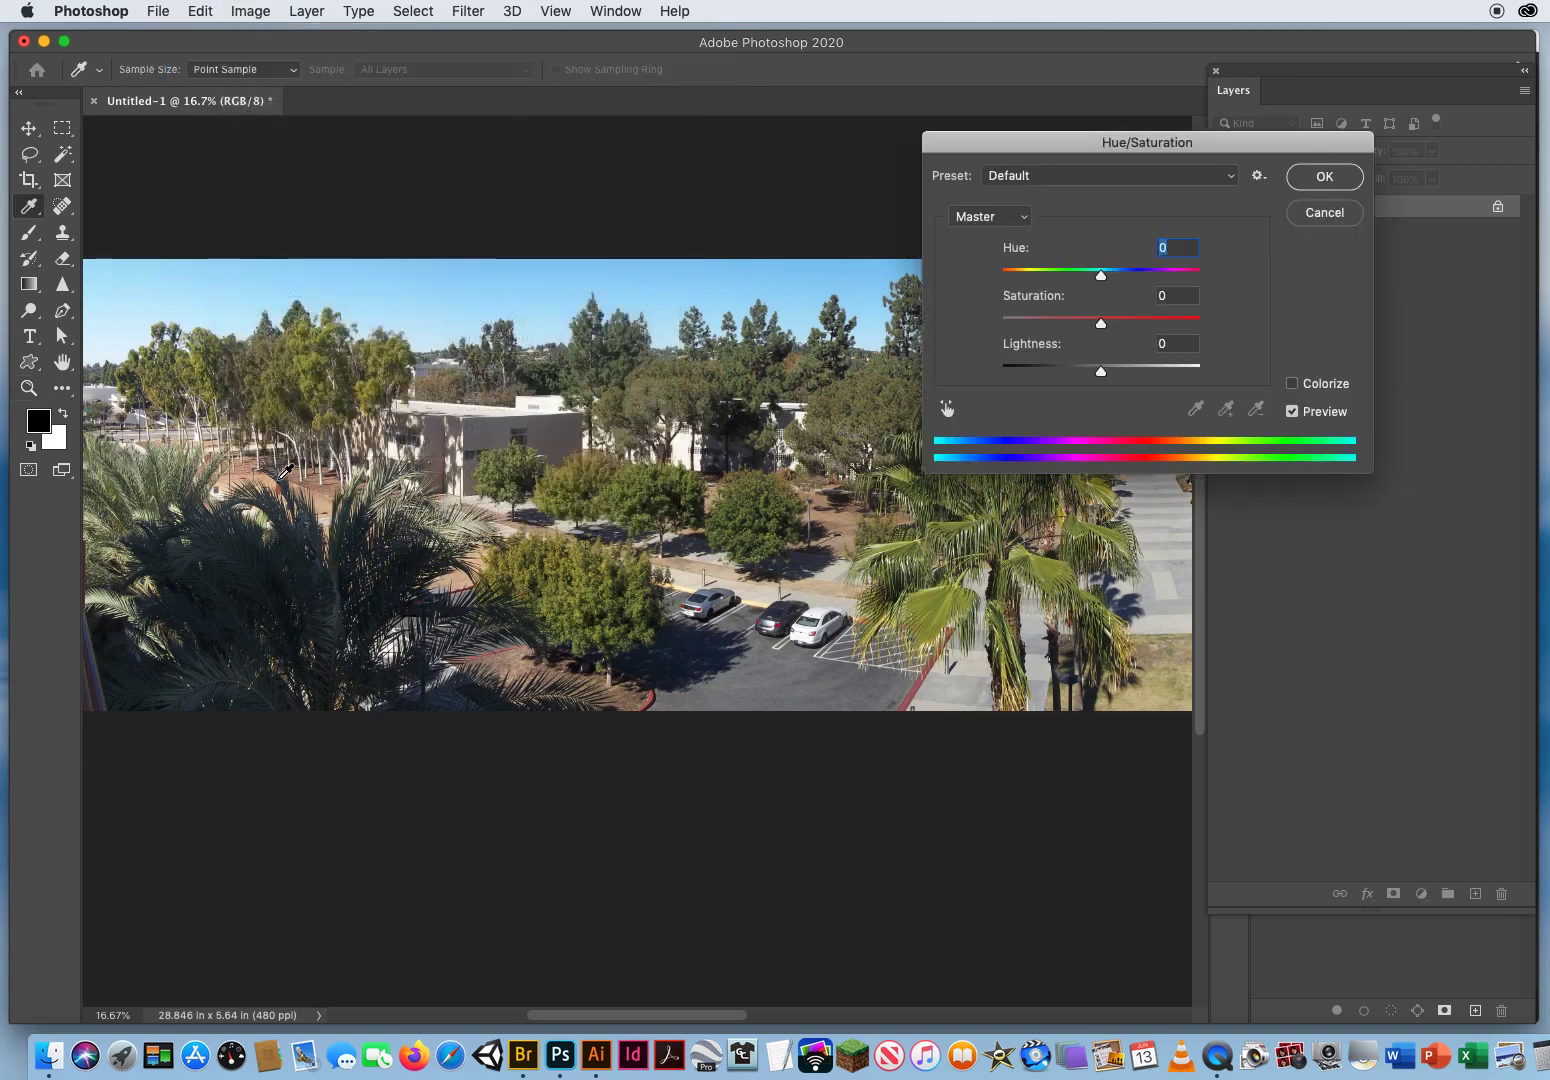
{"action": "left_click", "coordinate": [985, 217]}
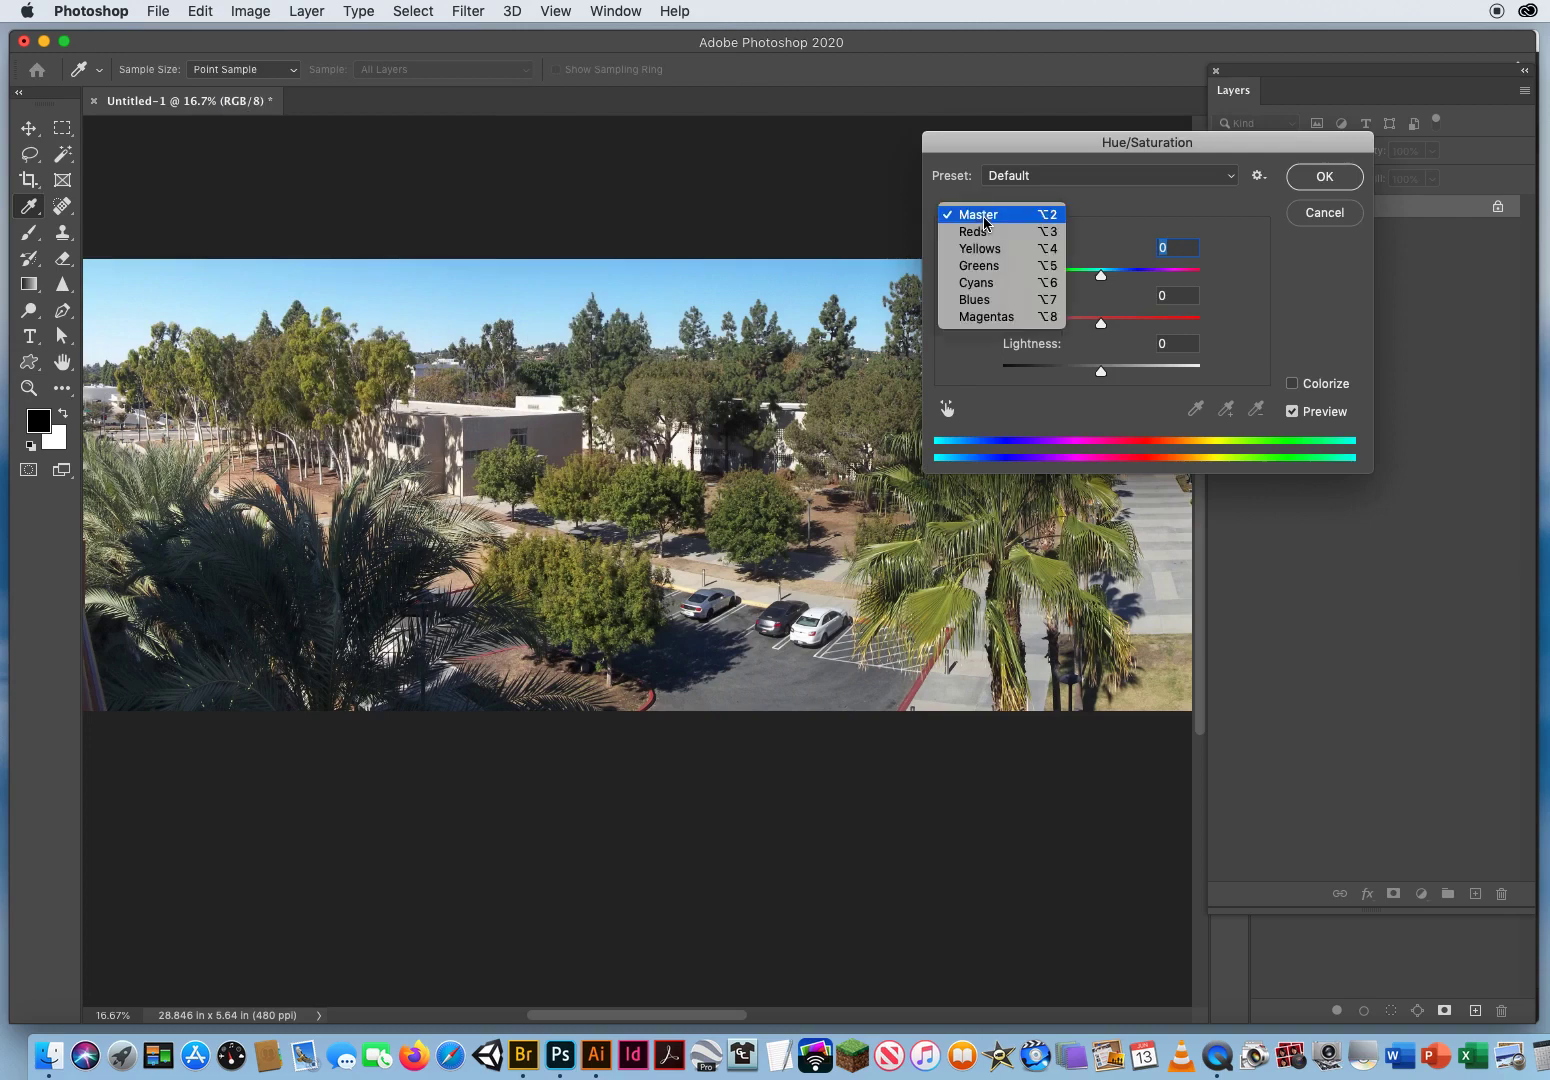
{"action": "left_click", "coordinate": [985, 234]}
{"action": "left_click_drag", "start_coordinate": [1101, 326], "coordinate": [1133, 326]}
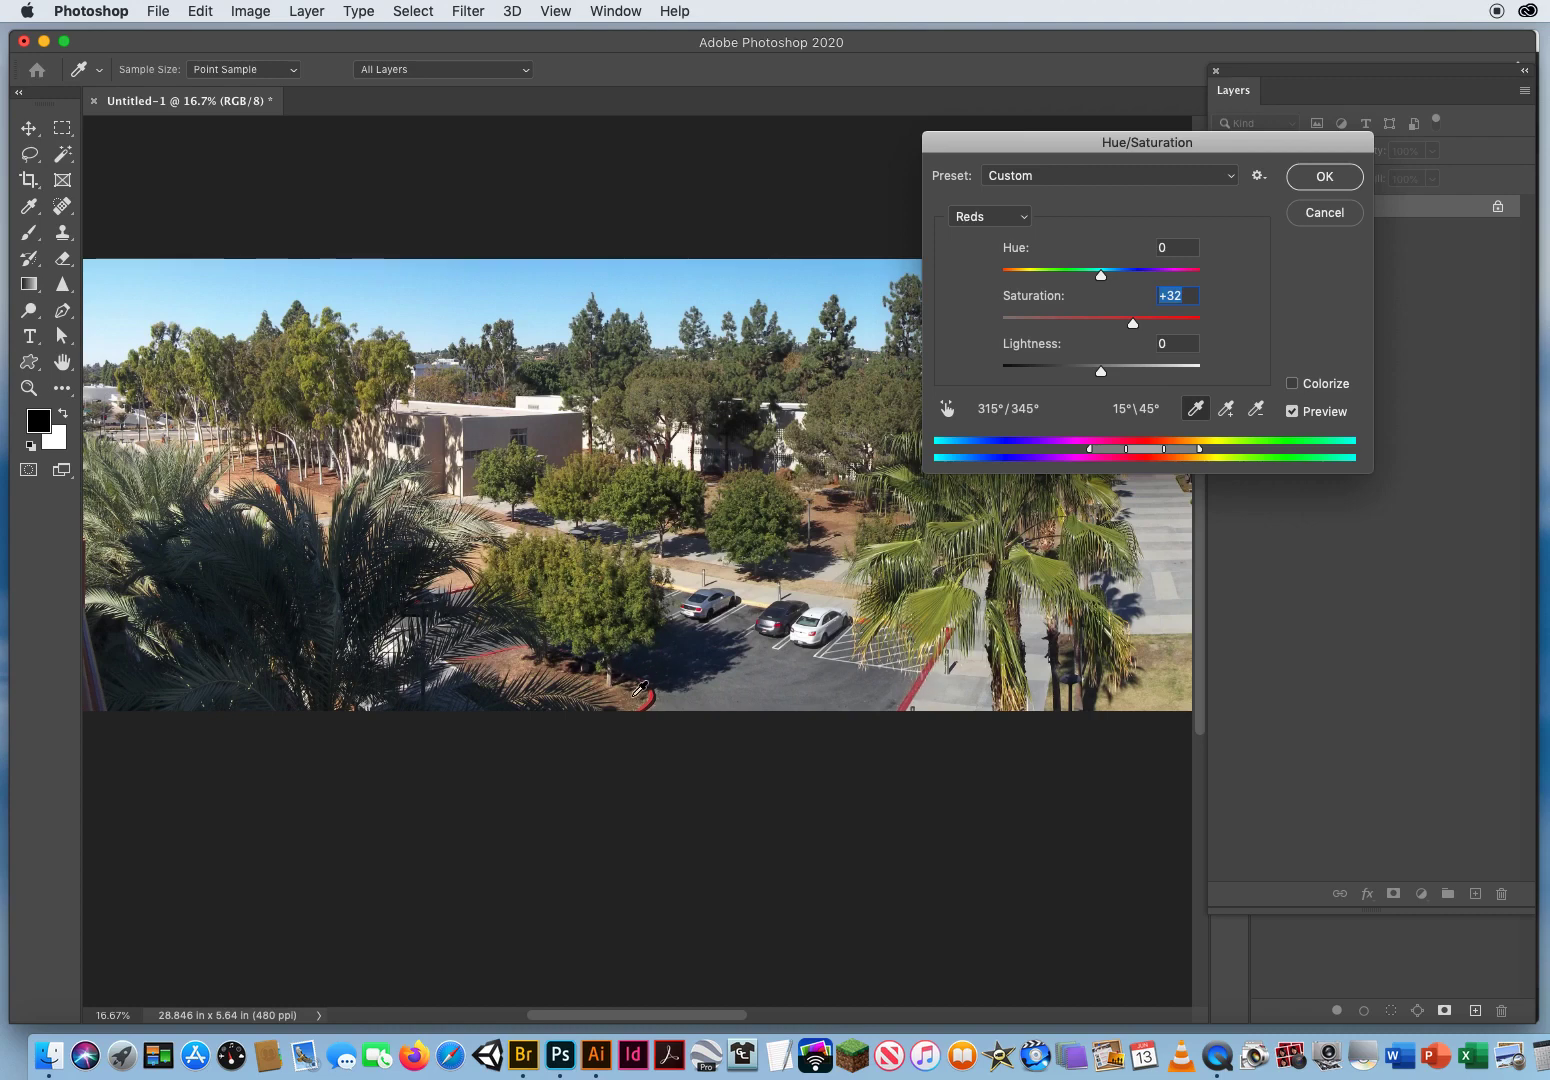
Step: In the Hue/Saturation adjustment, set the Yellows saturation to +34 and the Greens saturation to +46
{"action": "scroll", "coordinate": [908, 590], "scroll_direction": "right", "scroll_amount": 10}
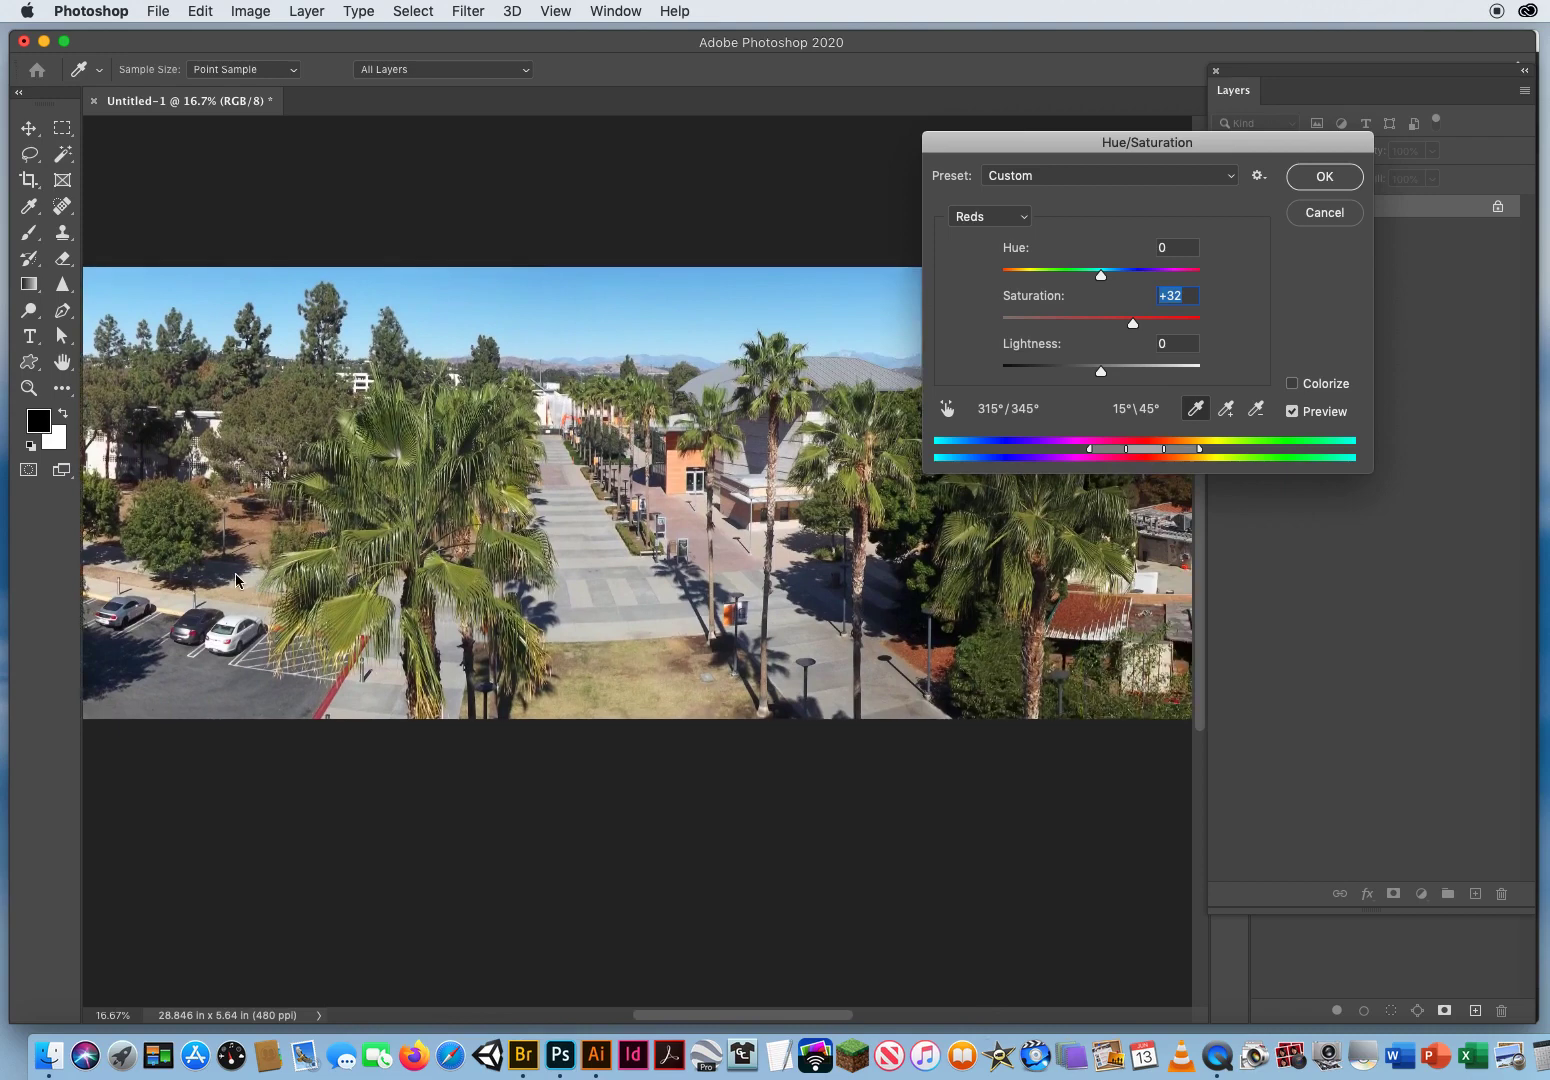
{"action": "scroll", "coordinate": [344, 585], "scroll_direction": "right", "scroll_amount": 3}
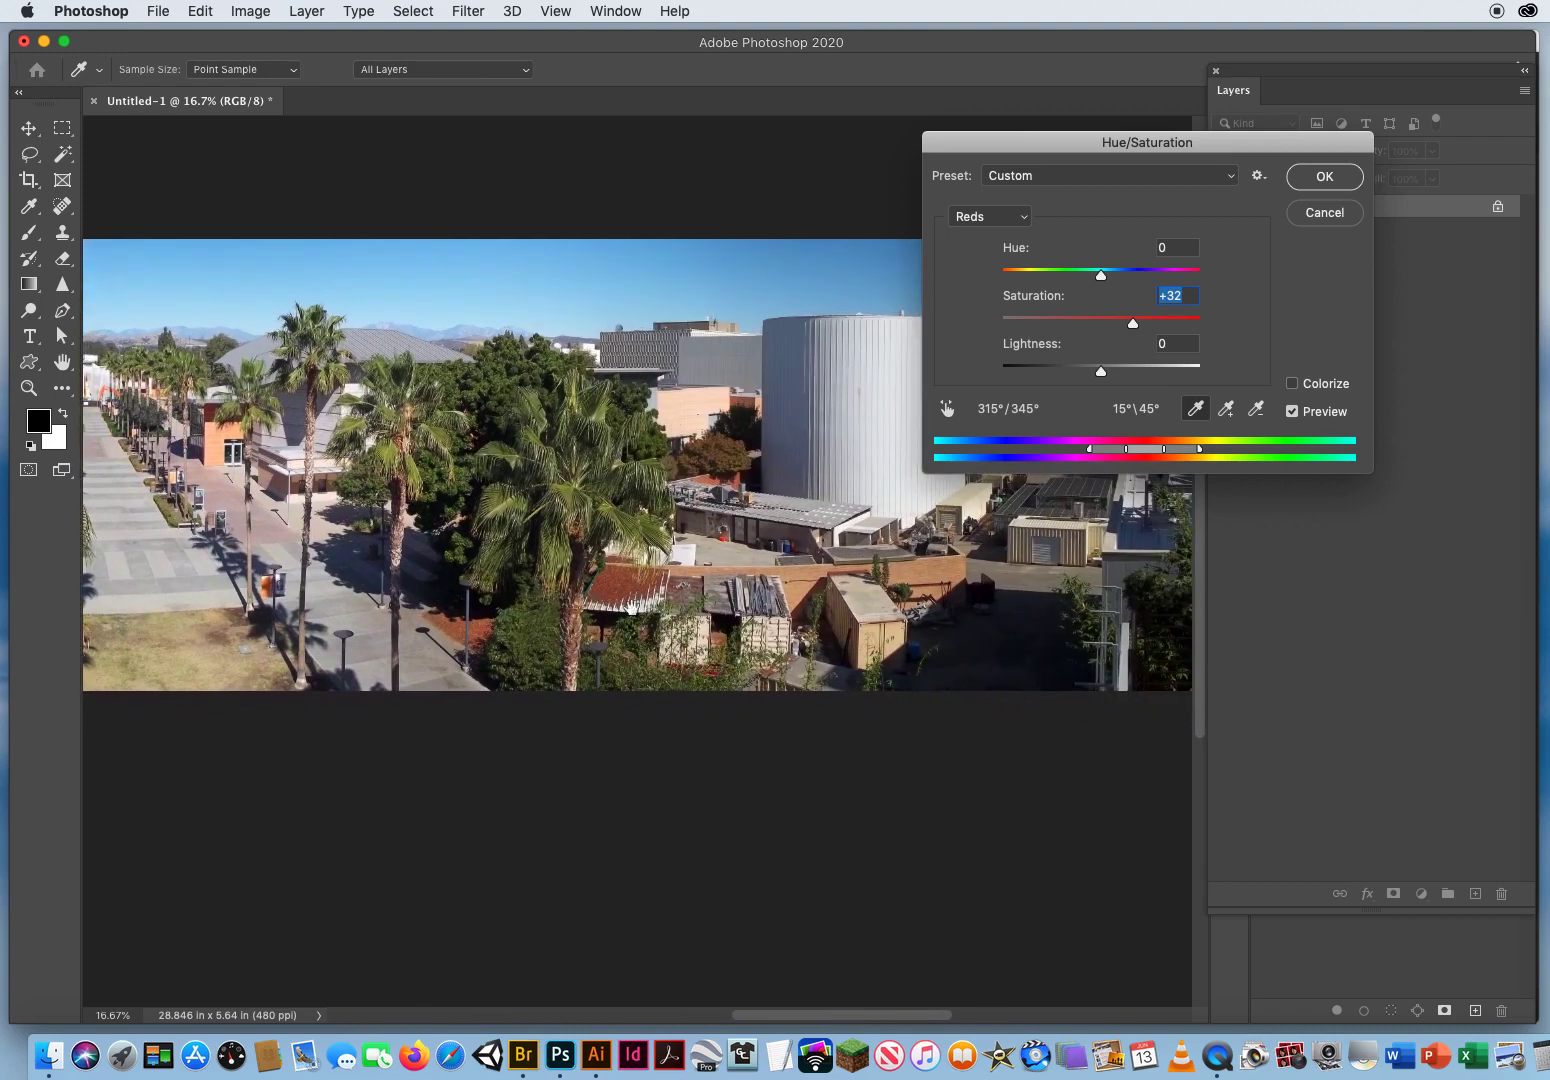
{"action": "left_click_drag", "start_coordinate": [360, 573], "coordinate": [1134, 589]}
{"action": "left_click", "coordinate": [988, 216]}
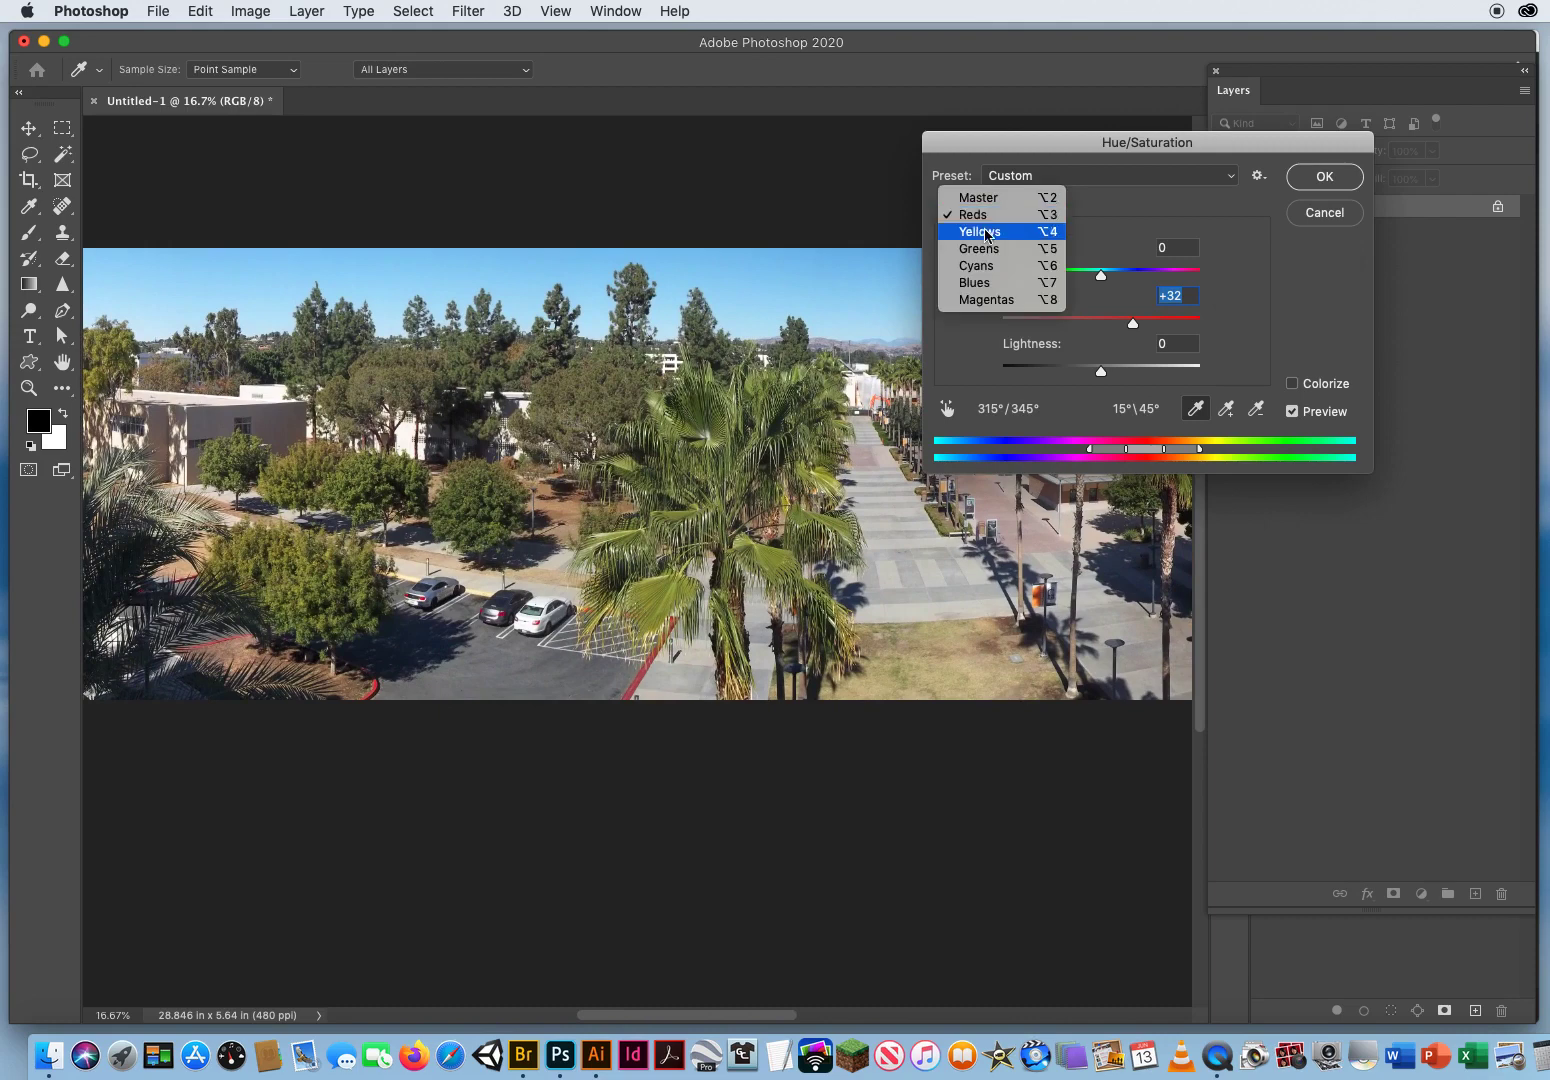
{"action": "left_click", "coordinate": [988, 230]}
{"action": "left_click_drag", "start_coordinate": [1101, 326], "coordinate": [1138, 327]}
{"action": "left_click", "coordinate": [986, 218]}
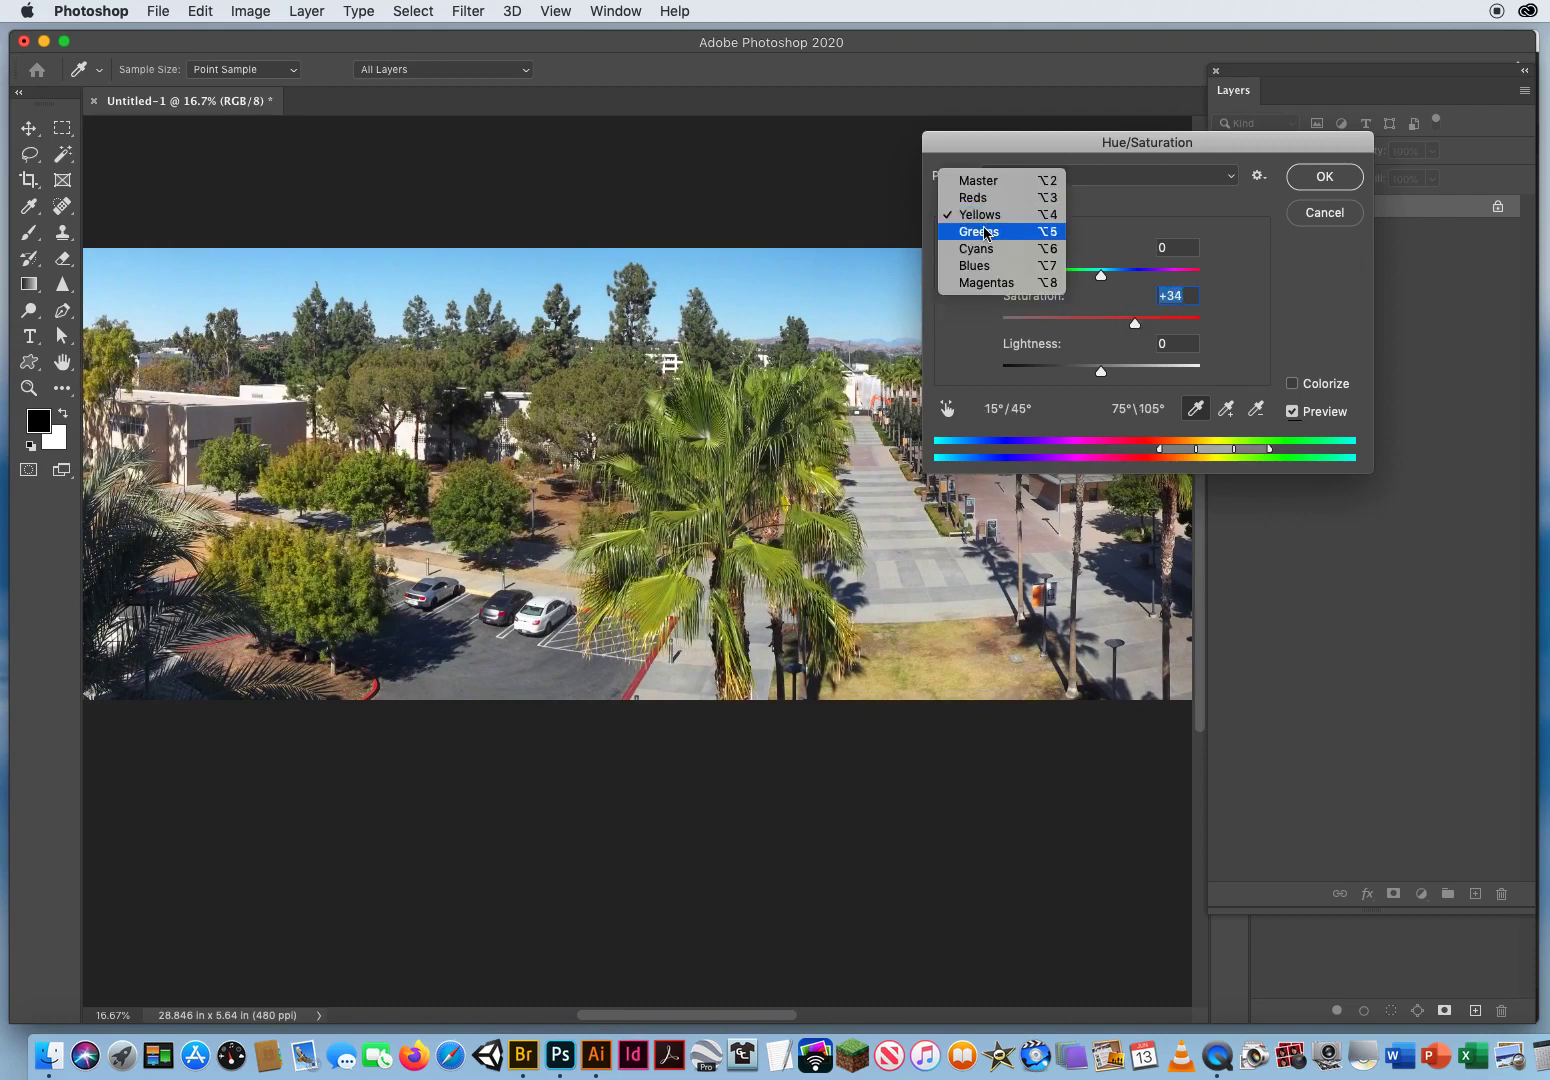
{"action": "left_click", "coordinate": [988, 235]}
{"action": "left_click_drag", "start_coordinate": [1103, 327], "coordinate": [1147, 327]}
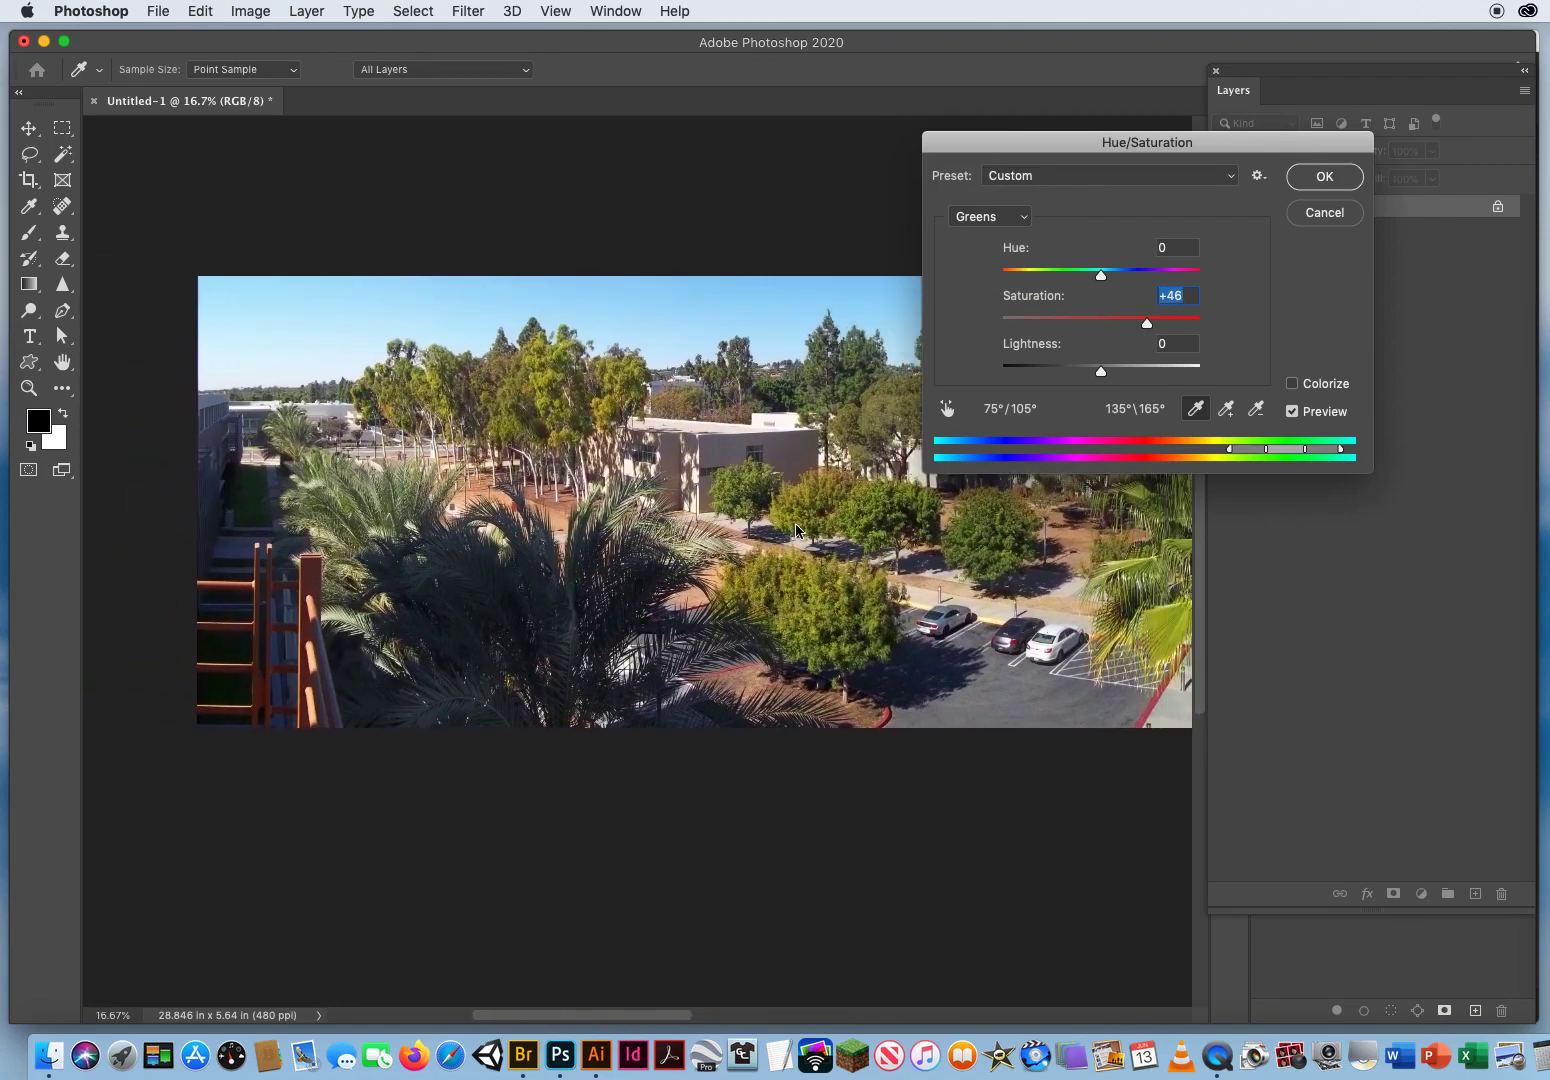
Step: Set the Cyans saturation to +41 and the Blues saturation to +22, and apply the Hue/Saturation adjustment
{"action": "mouse_move", "coordinate": [1162, 564]}
{"action": "left_mouse_down"}
{"action": "mouse_move", "coordinate": [925, 572]}
{"action": "mouse_move", "coordinate": [322, 535]}
{"action": "mouse_move", "coordinate": [1163, 555]}
{"action": "mouse_move", "coordinate": [1140, 555]}
{"action": "left_mouse_up"}
{"action": "left_click", "coordinate": [995, 216]}
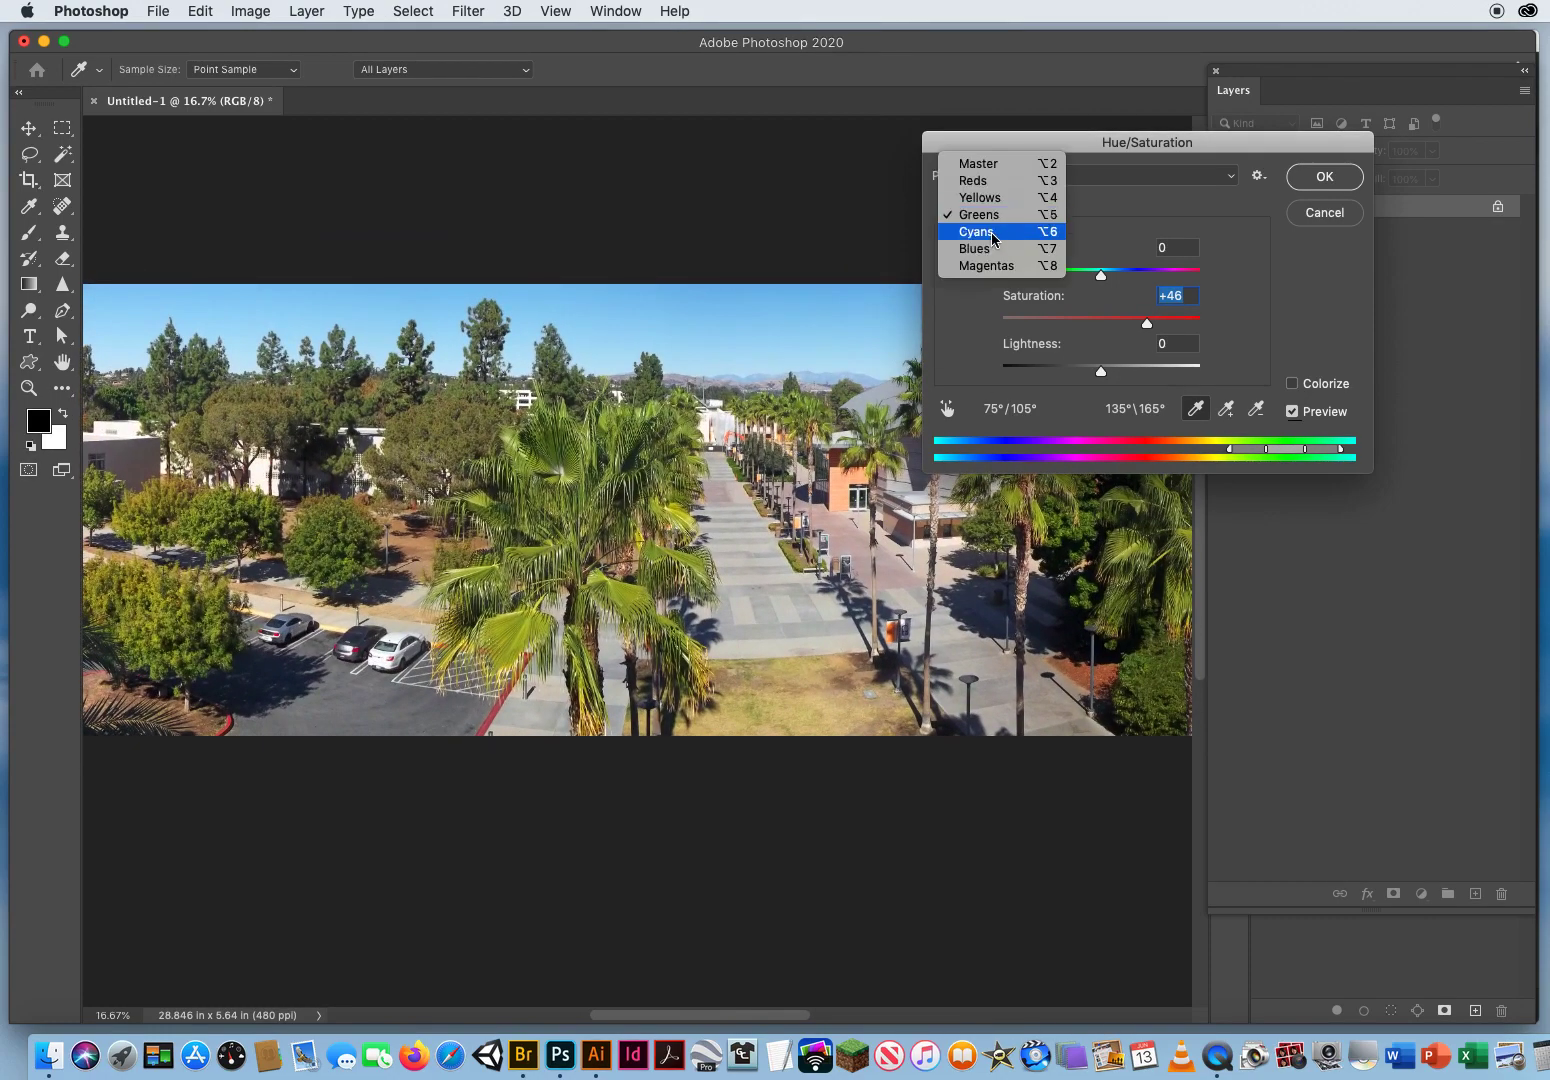
{"action": "left_click", "coordinate": [978, 232]}
{"action": "left_click_drag", "start_coordinate": [1101, 327], "coordinate": [1141, 325]}
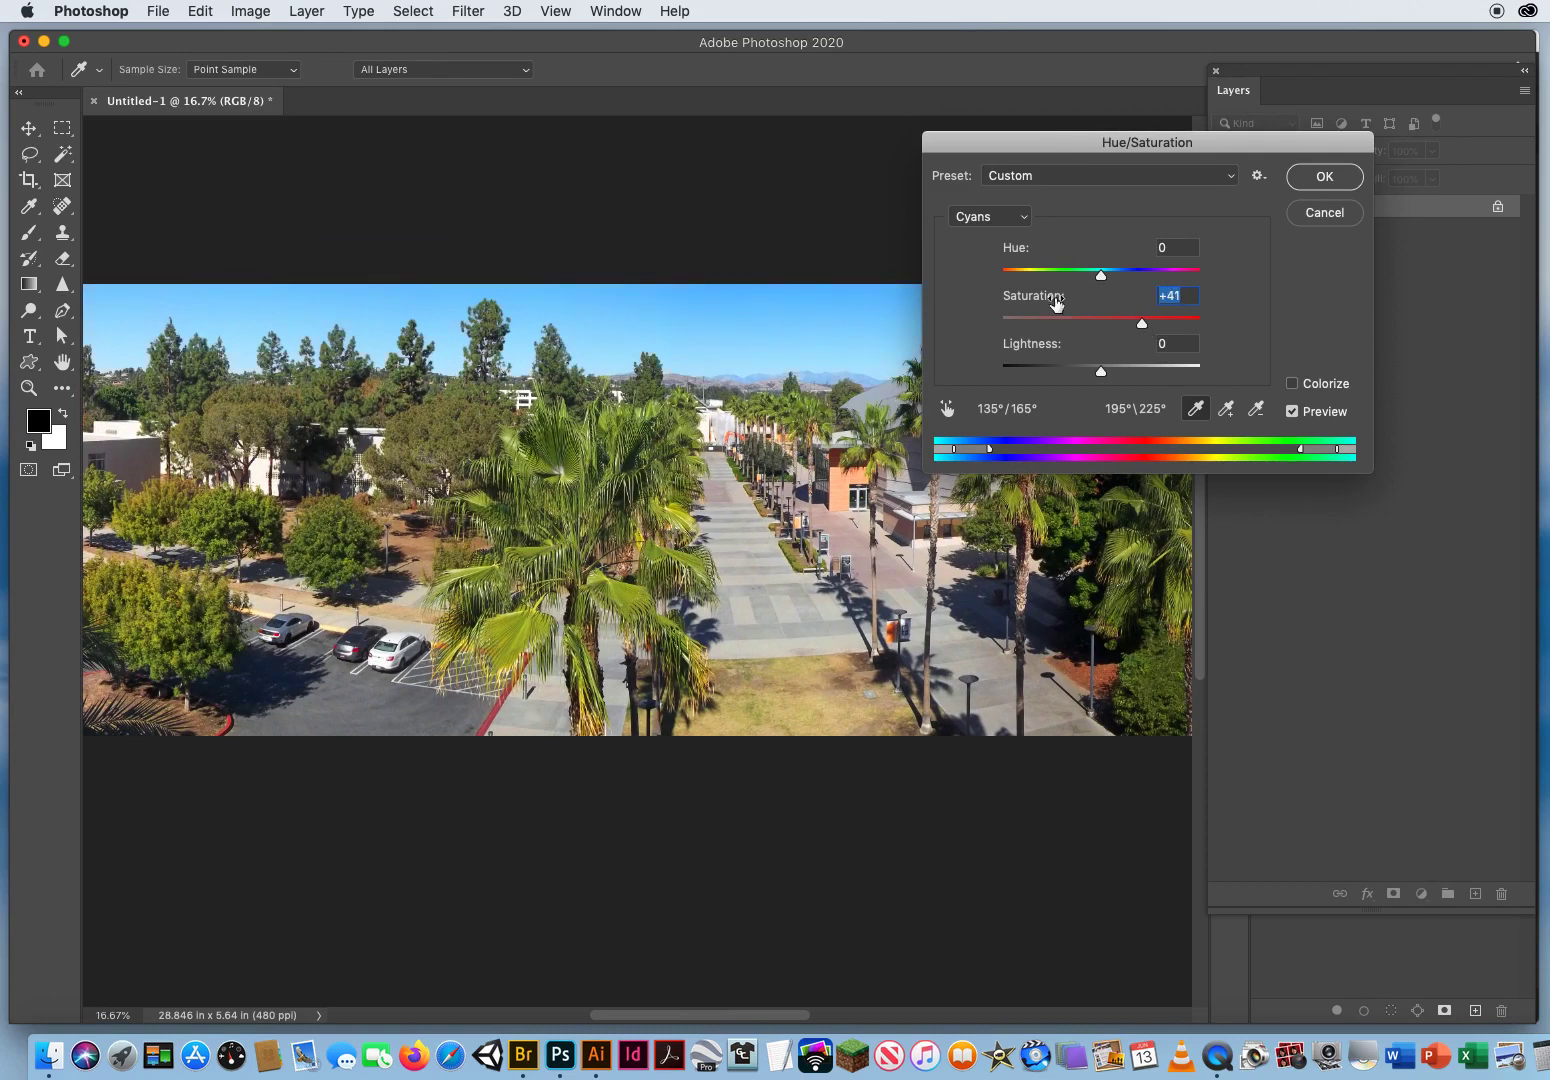
{"action": "left_click", "coordinate": [985, 218]}
{"action": "key", "text": "Return"}
{"action": "left_click_drag", "start_coordinate": [1101, 325], "coordinate": [1123, 326]}
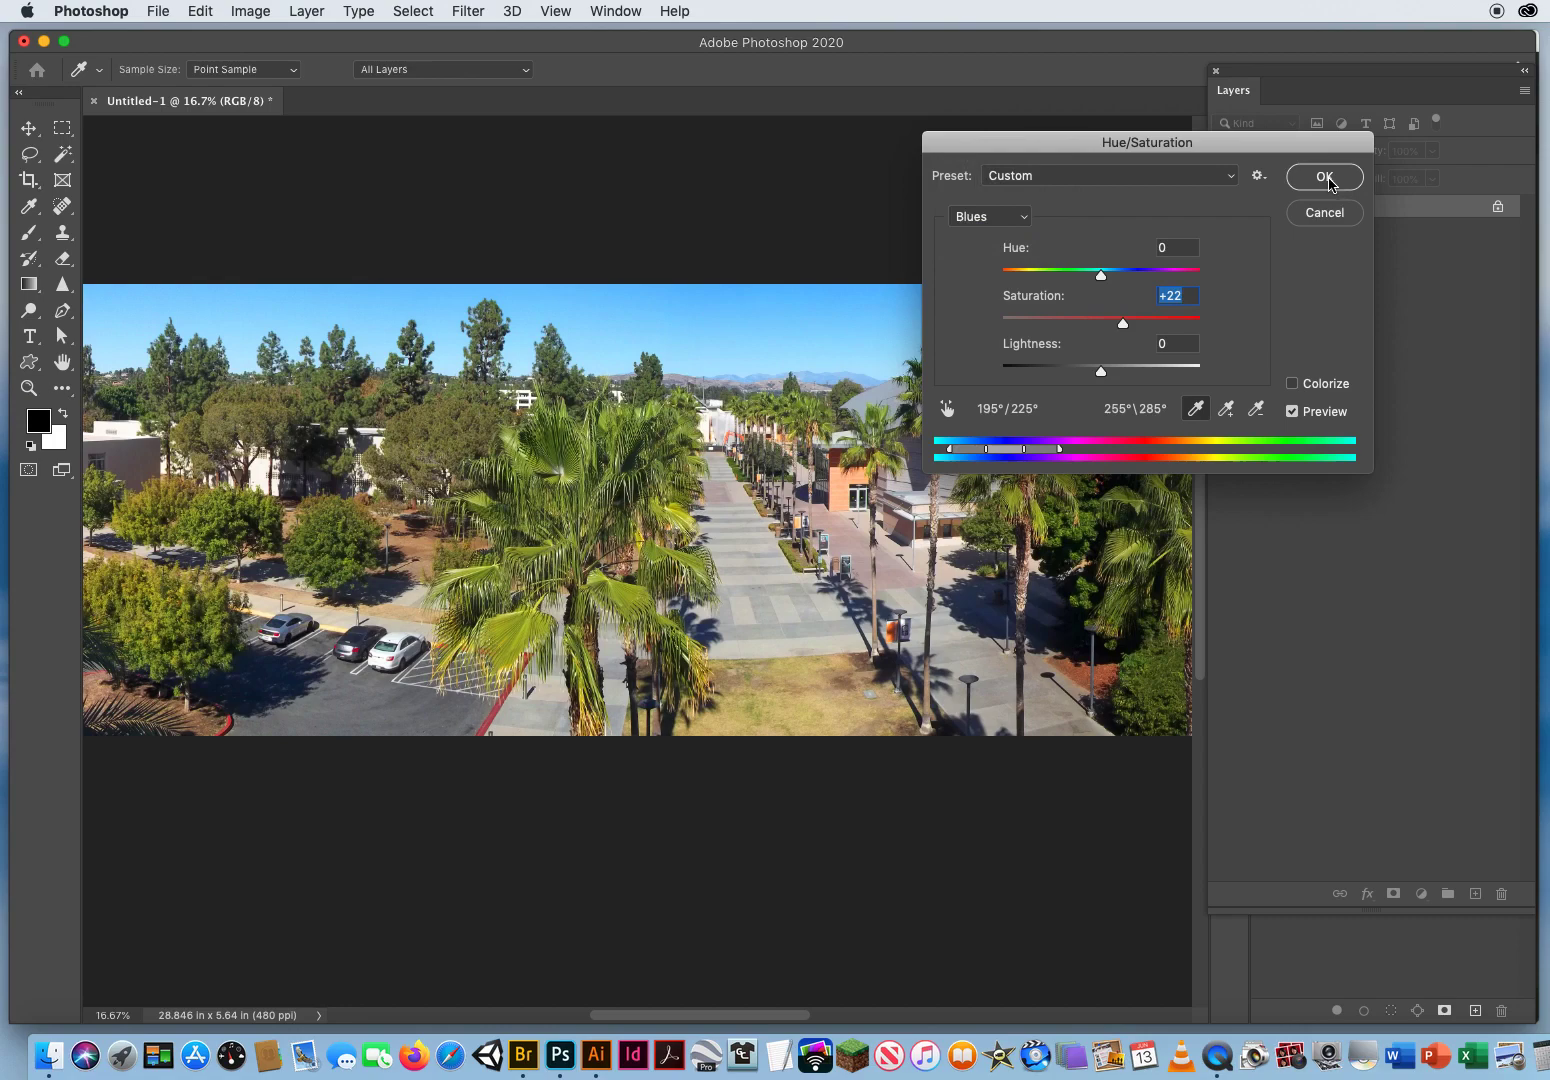
{"action": "left_click", "coordinate": [1328, 179]}
Step: Reposition the floating Layers panel and switch to the Move tool
{"action": "left_click_drag", "start_coordinate": [695, 563], "coordinate": [613, 565]}
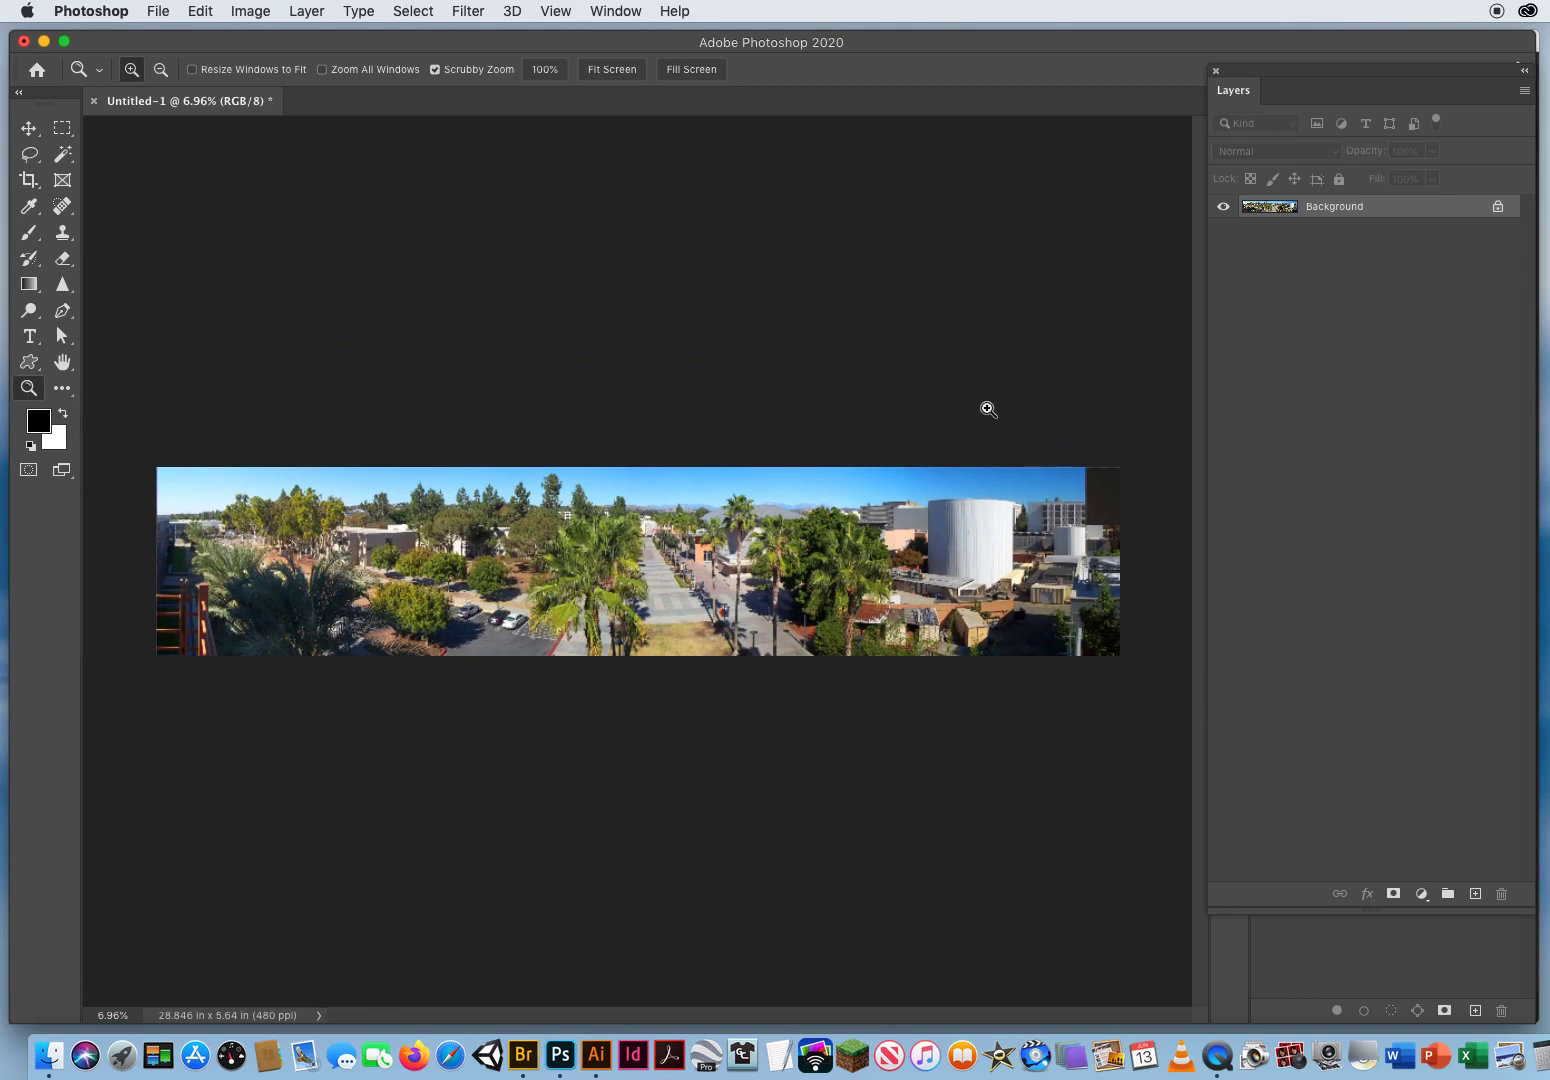
{"action": "left_click_drag", "start_coordinate": [1259, 80], "coordinate": [1142, 73]}
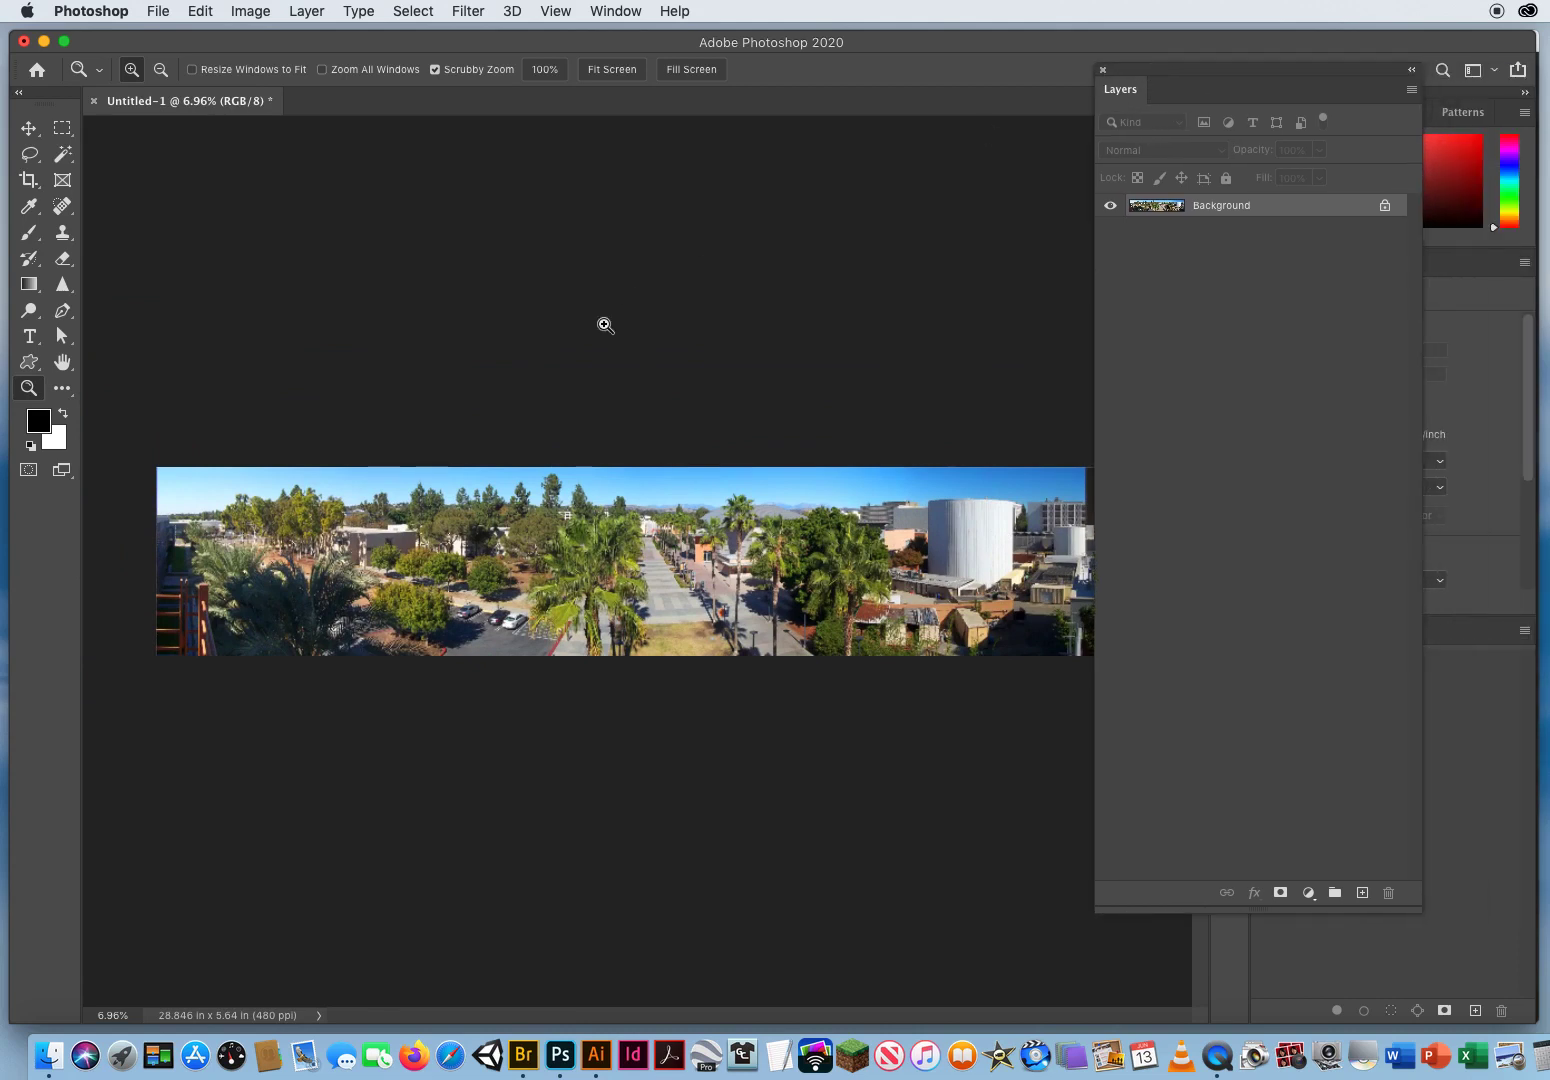
{"action": "left_click", "coordinate": [29, 128]}
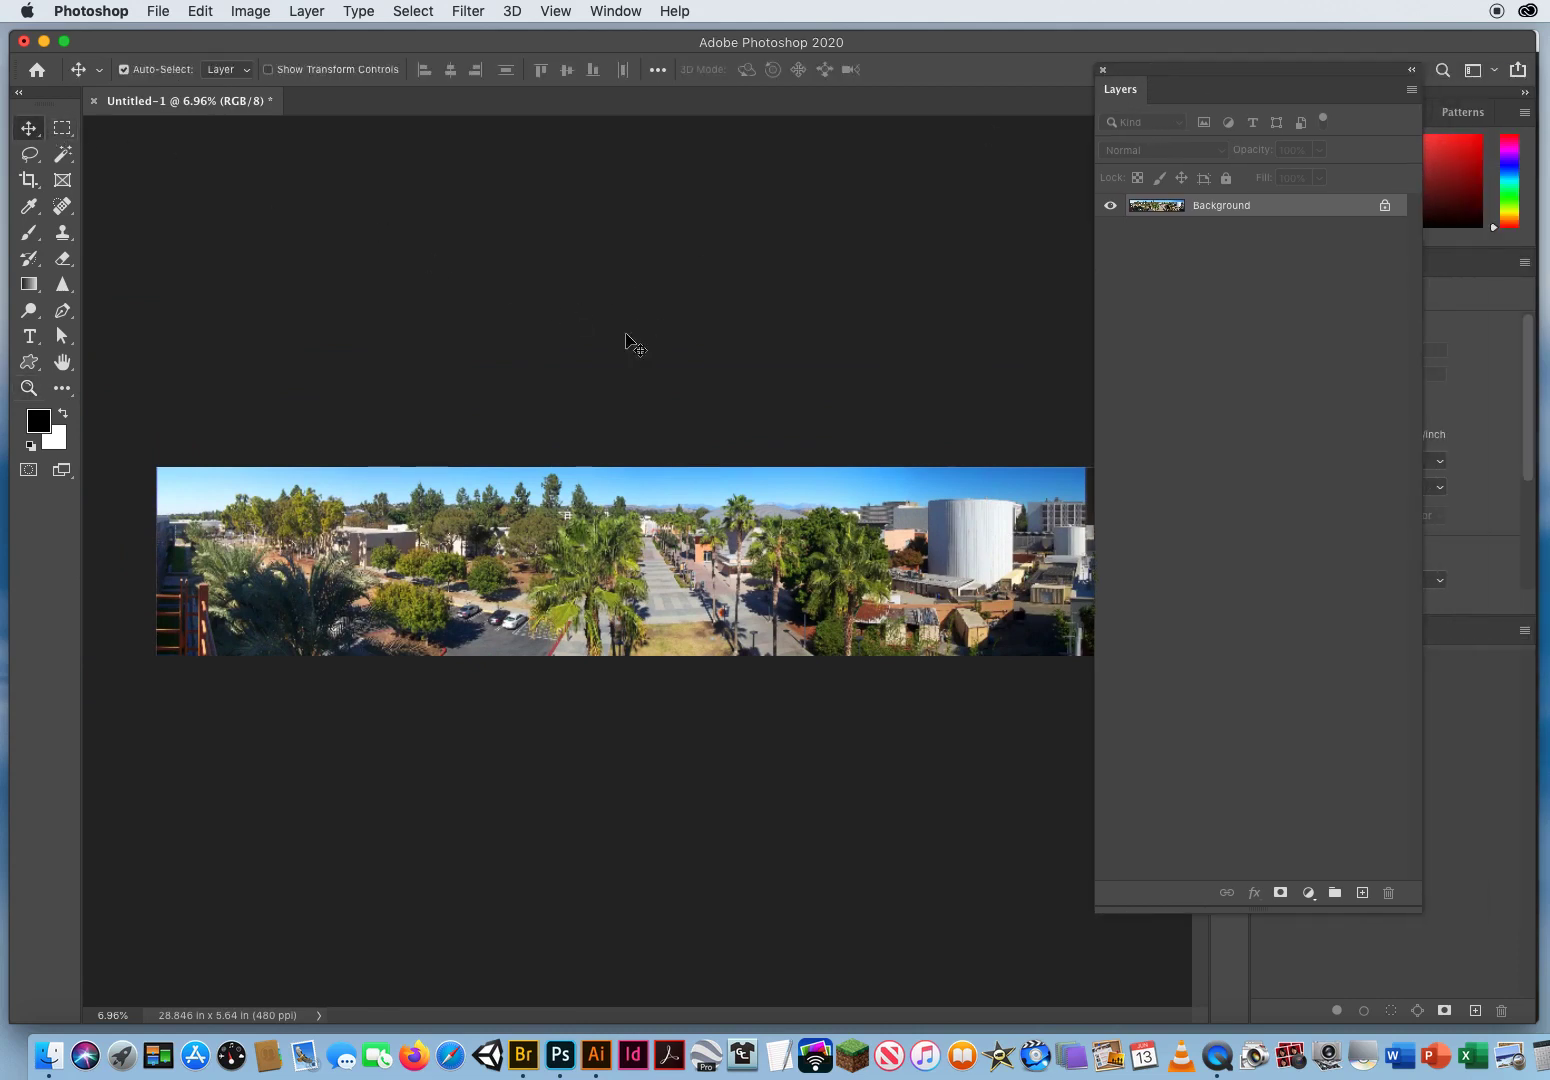